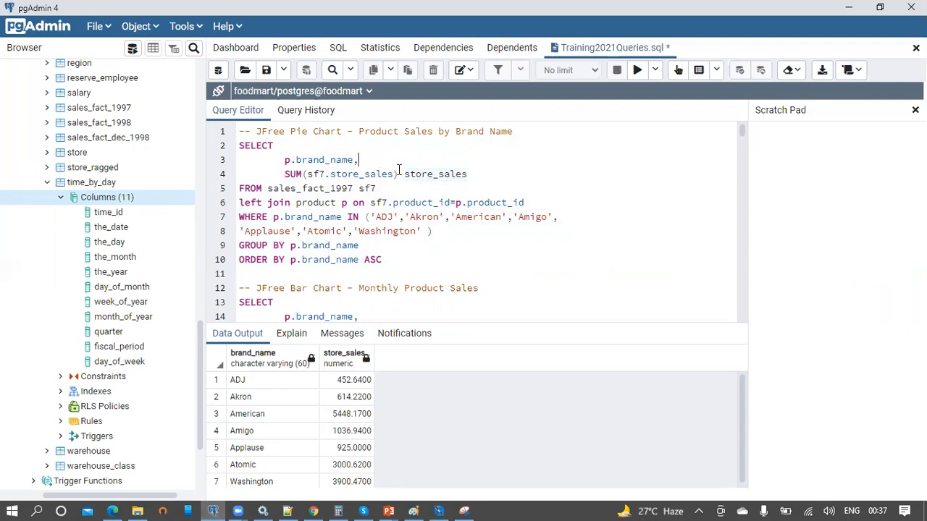
Run only the product sales by brand name query for the pie chart and enlarge the data output area.
drag(468, 174, 405, 178)
drag(359, 160, 287, 164)
click(435, 174)
drag(381, 260, 237, 147)
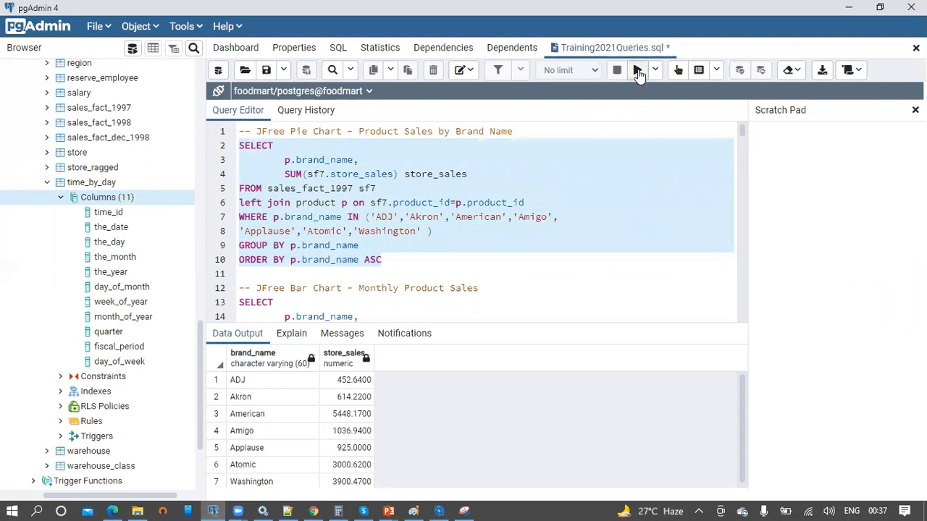
click(638, 71)
drag(446, 320, 443, 211)
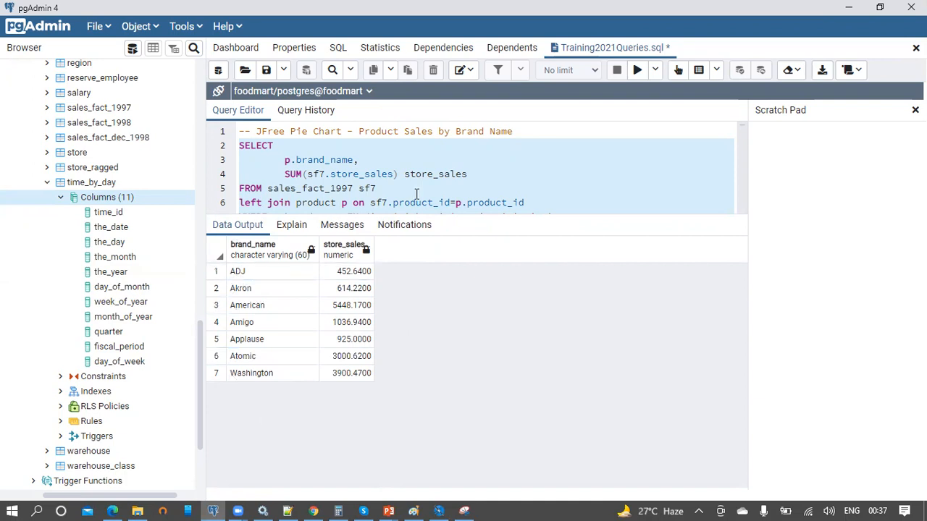
Switch to Jaspersoft Studio and start a new Jasper Report from the Blank A4 template in the JasperReports2021/Reports folder.
click(438, 511)
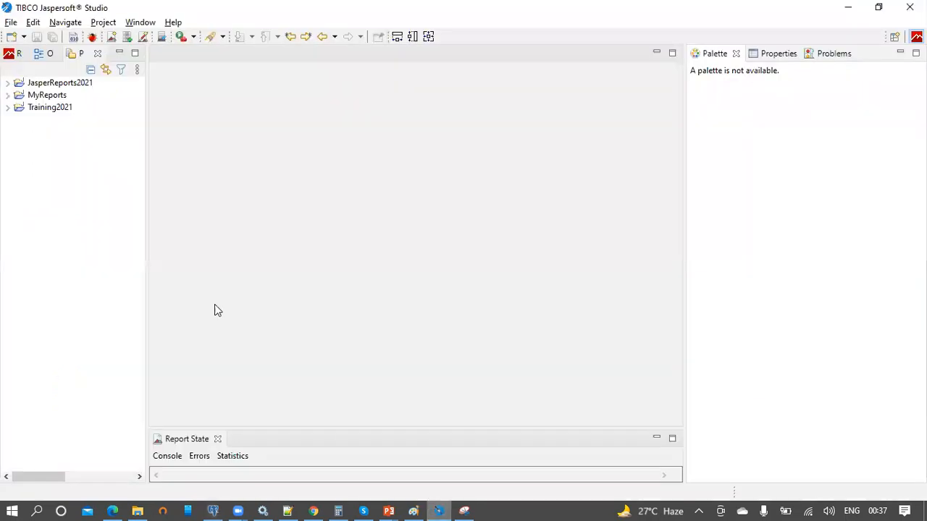
click(12, 23)
mouse_move(176, 39)
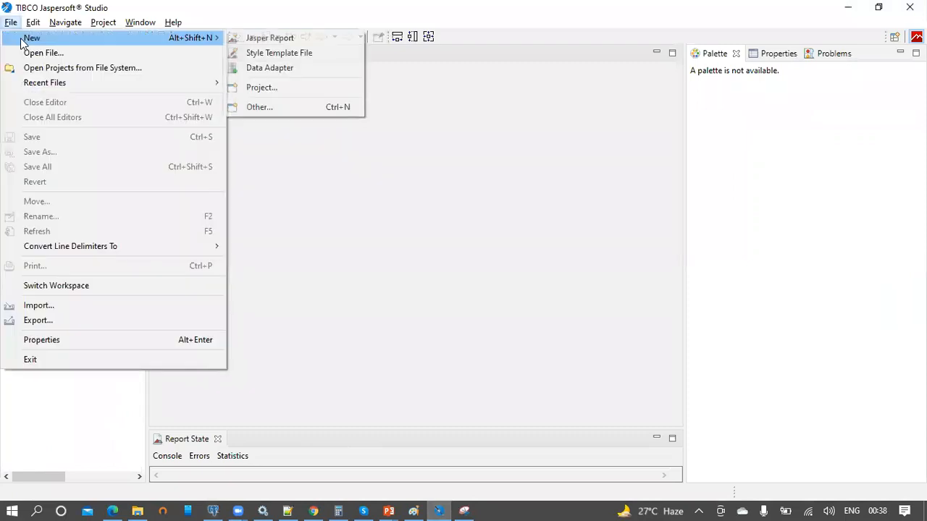
click(254, 39)
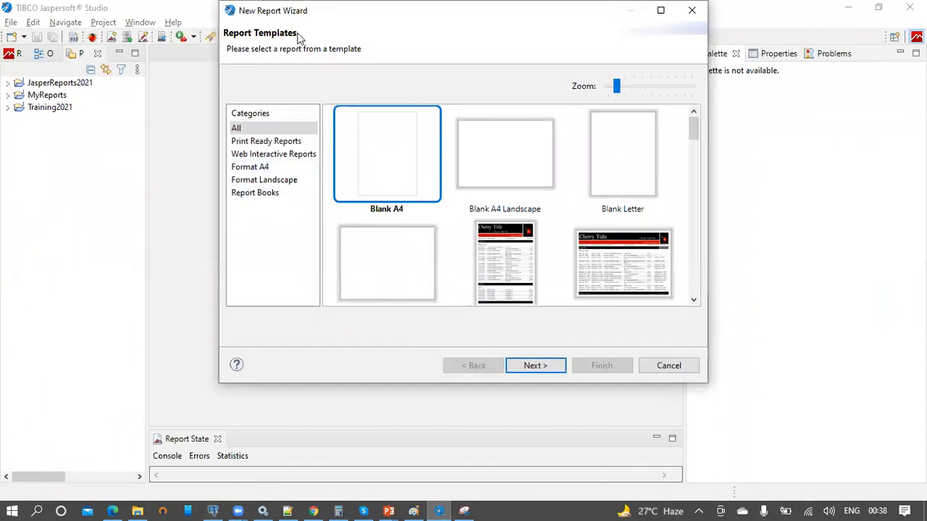
click(535, 365)
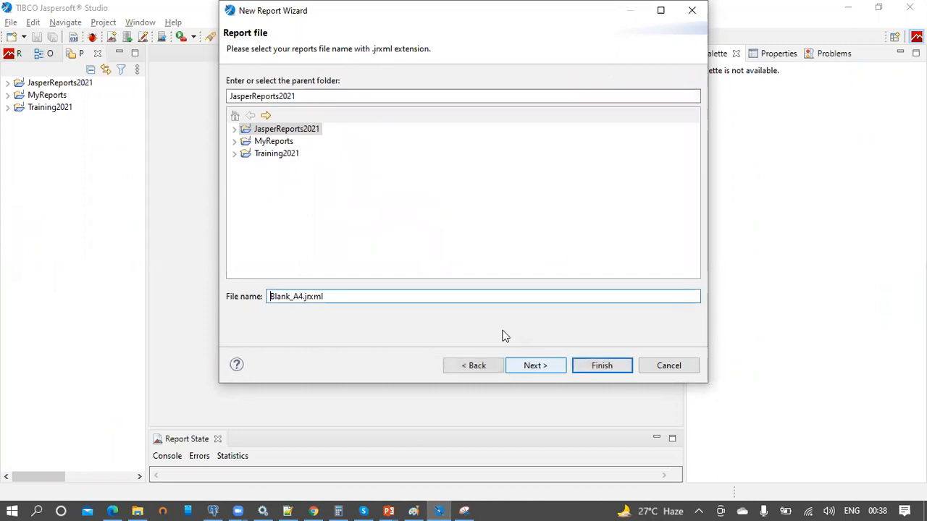
click(236, 130)
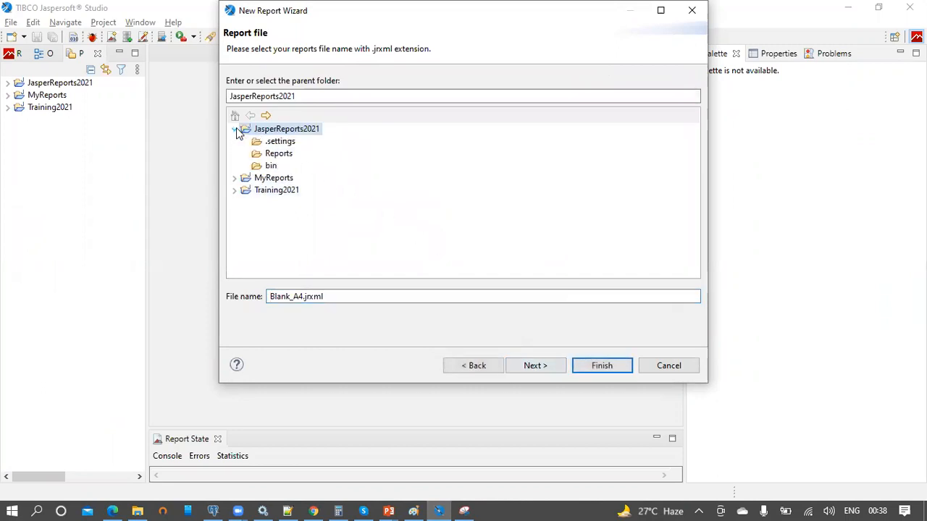
click(274, 155)
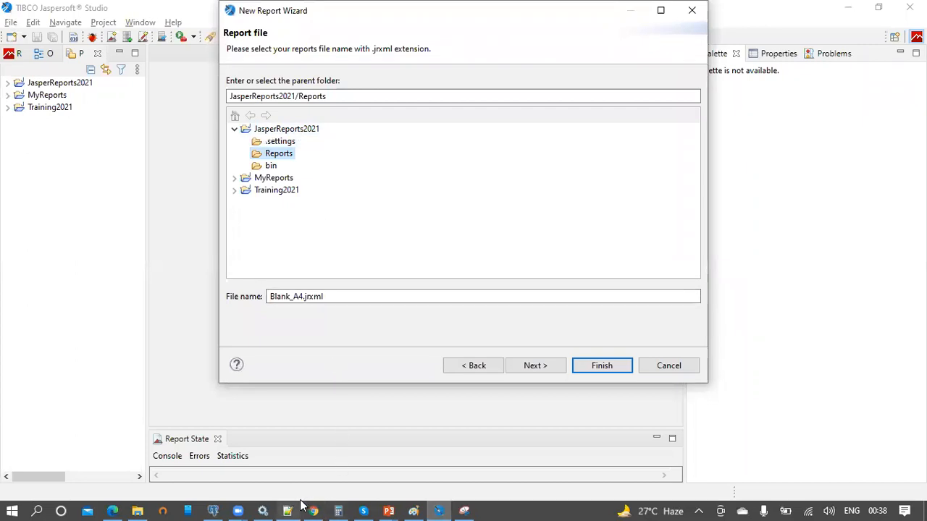
Copy the query's title comment from pgAdmin and name the report file "JFree Pie Chart - Product Sales by Brand Name.jrxml".
click(223, 504)
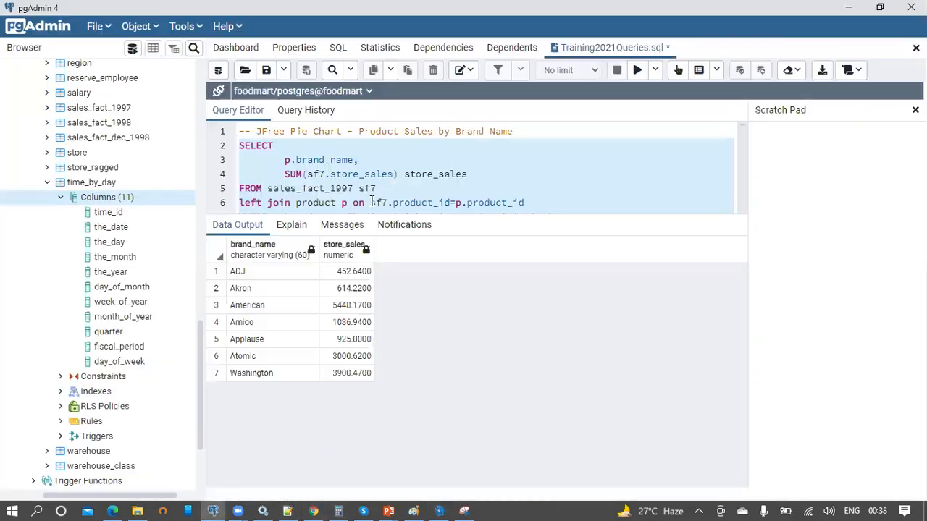
drag(513, 133, 256, 131)
key(ctrl+c)
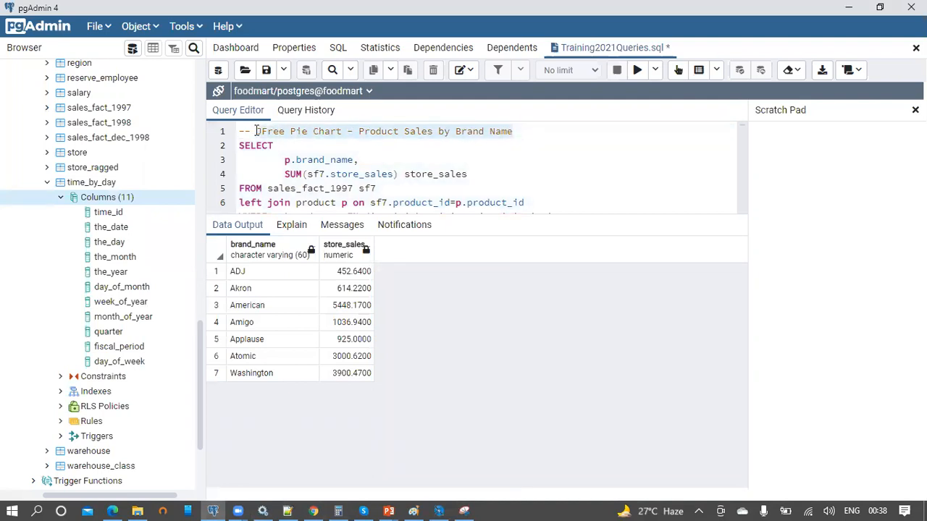
key(alt+Tab)
click(301, 296)
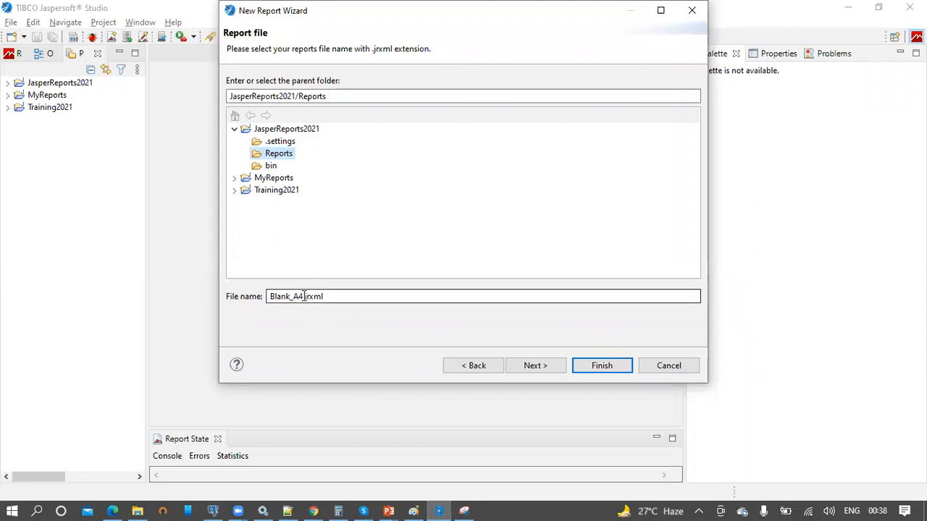
drag(301, 296, 252, 298)
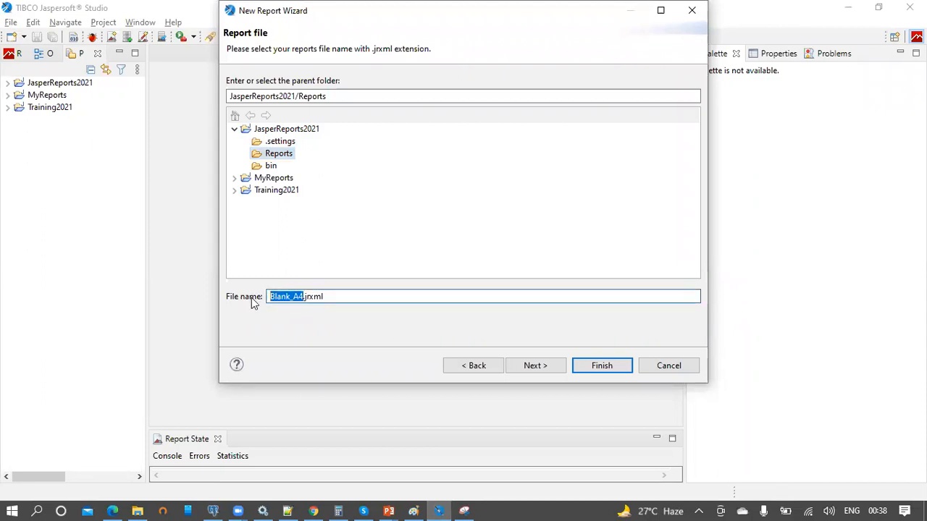
key(ctrl+v)
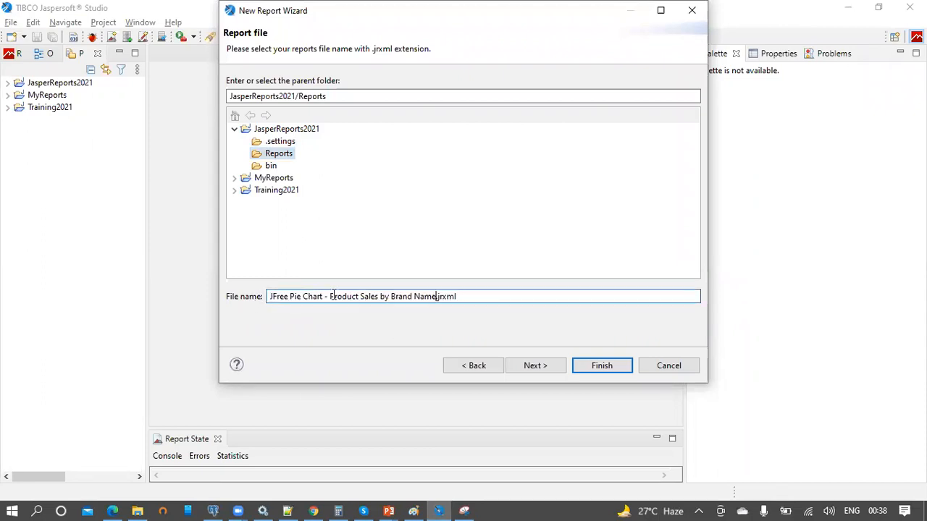
click(537, 367)
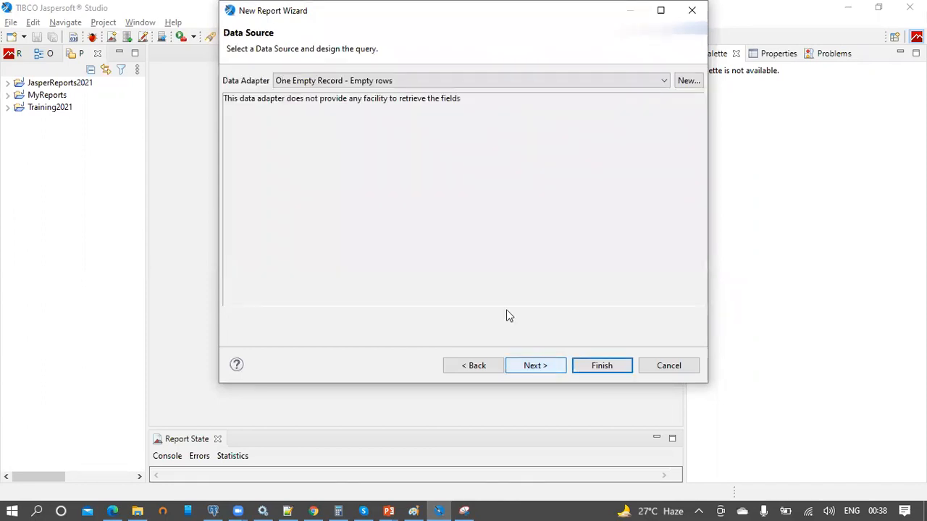
Choose the foodmart JDBC data adapter and copy the complete pie chart query from pgAdmin in as the report query.
click(317, 82)
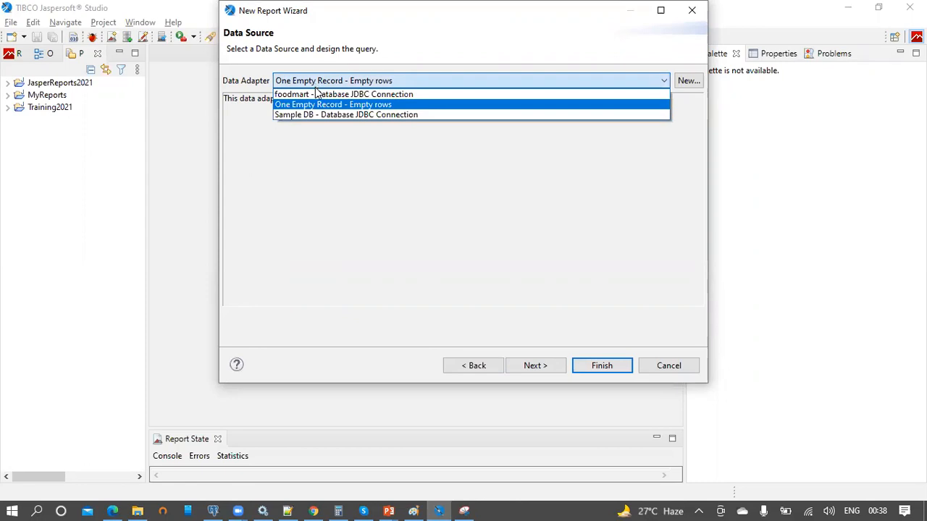
click(314, 94)
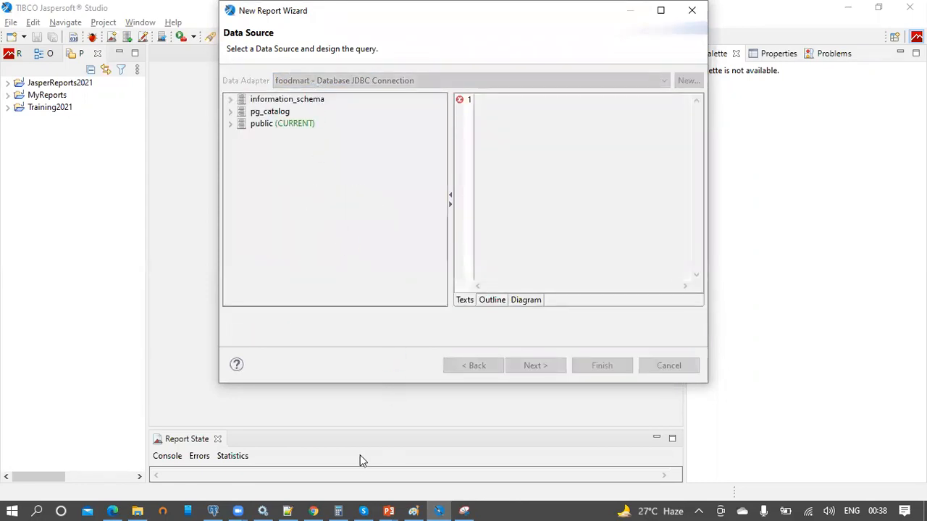
click(217, 509)
drag(425, 224, 433, 371)
drag(381, 260, 234, 148)
key(ctrl+c)
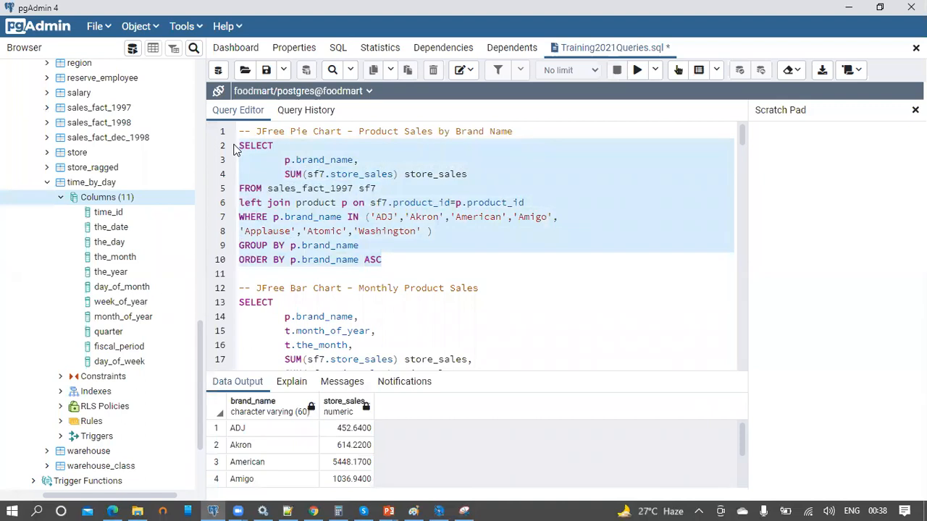
key(alt+Tab)
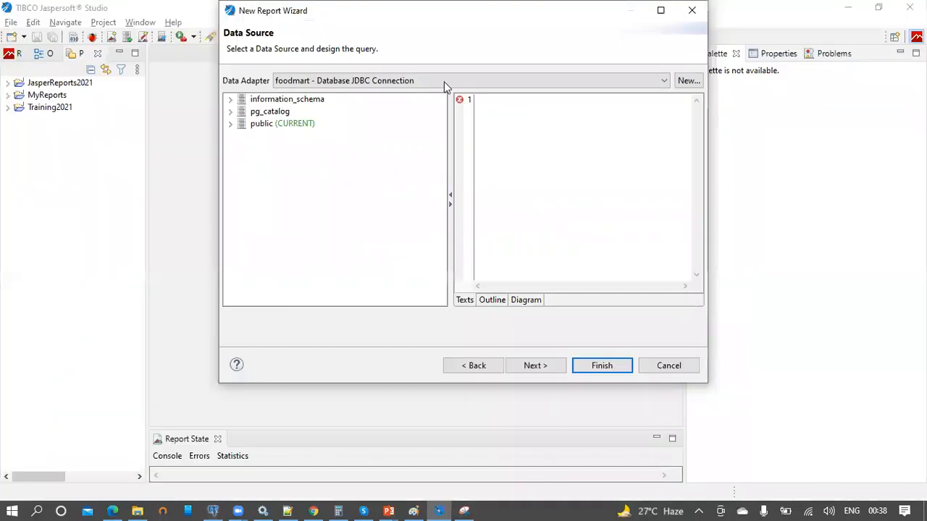
key(ctrl+v)
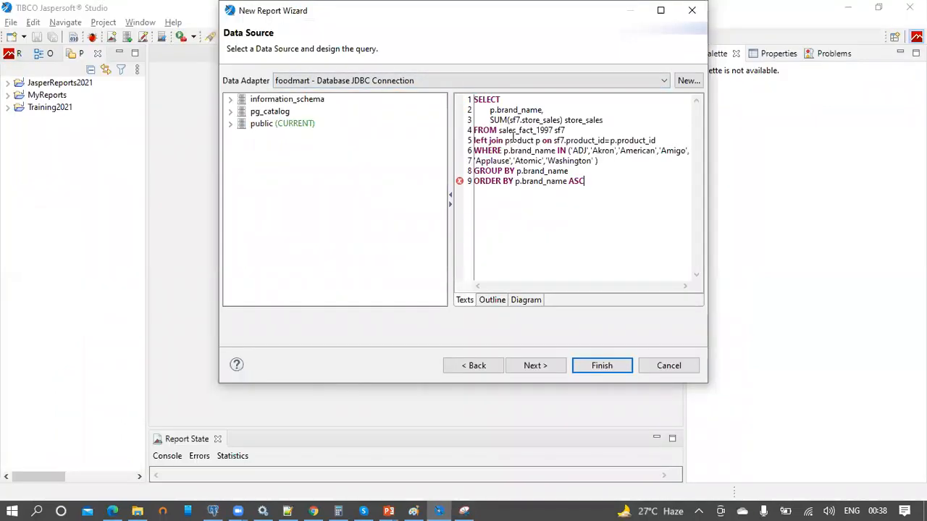
click(542, 368)
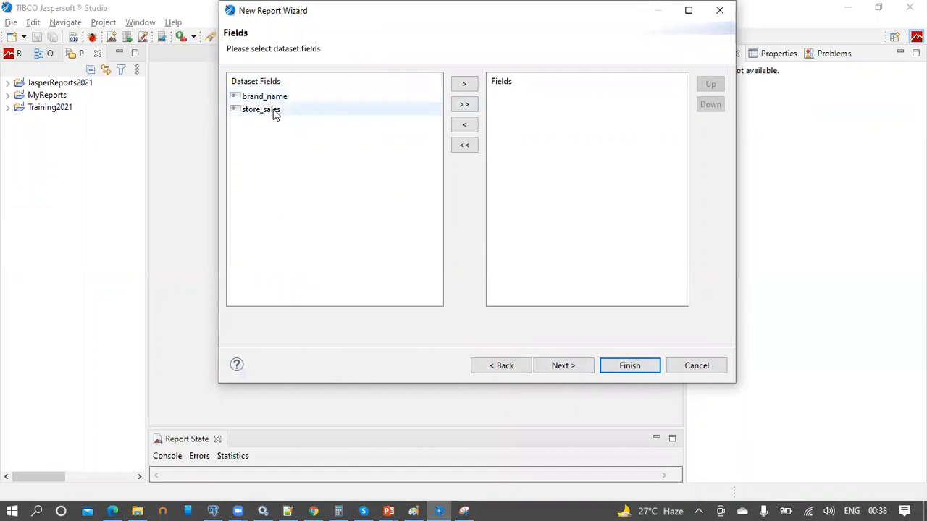
Include both dataset fields, brand_name and store_sales, without any grouping, and generate the report.
click(467, 106)
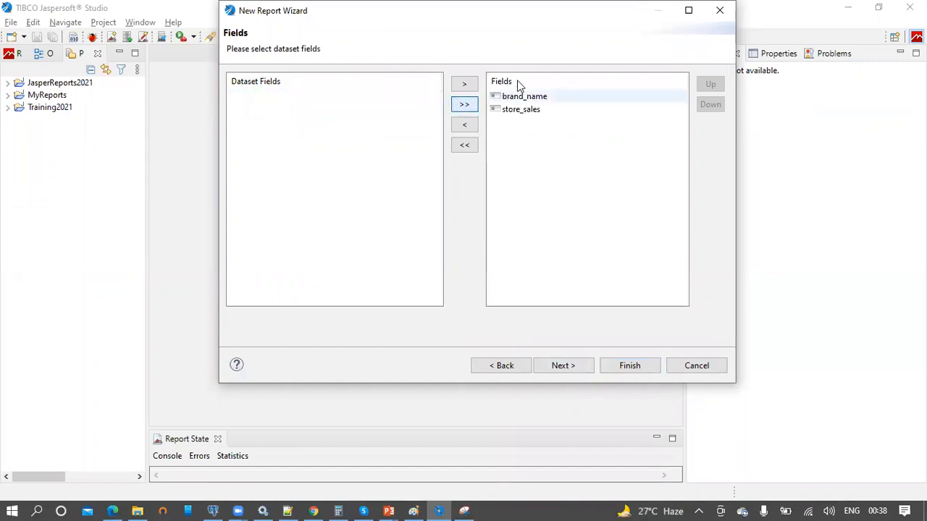
click(567, 369)
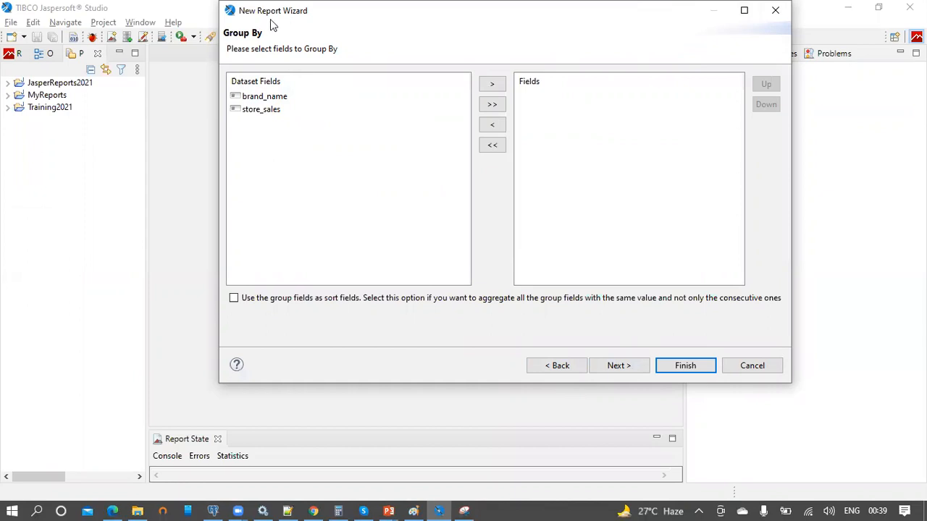
click(629, 366)
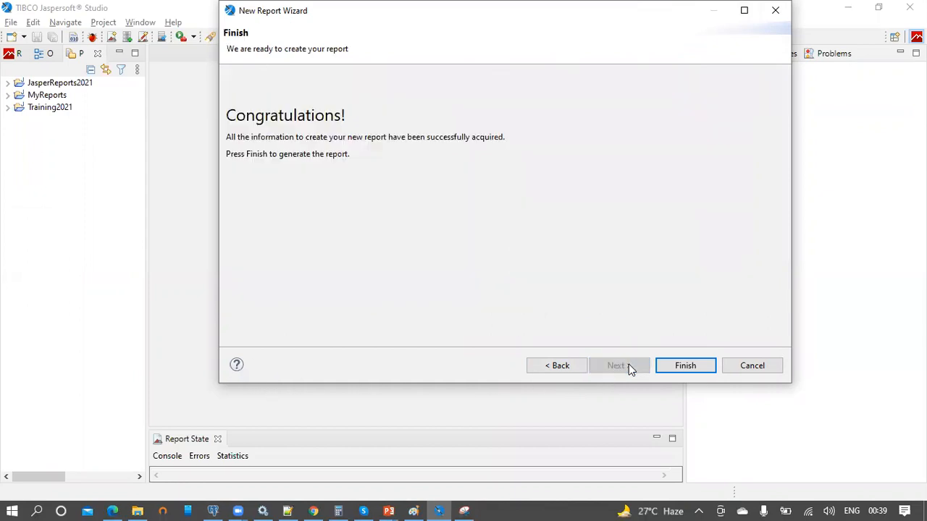
click(693, 366)
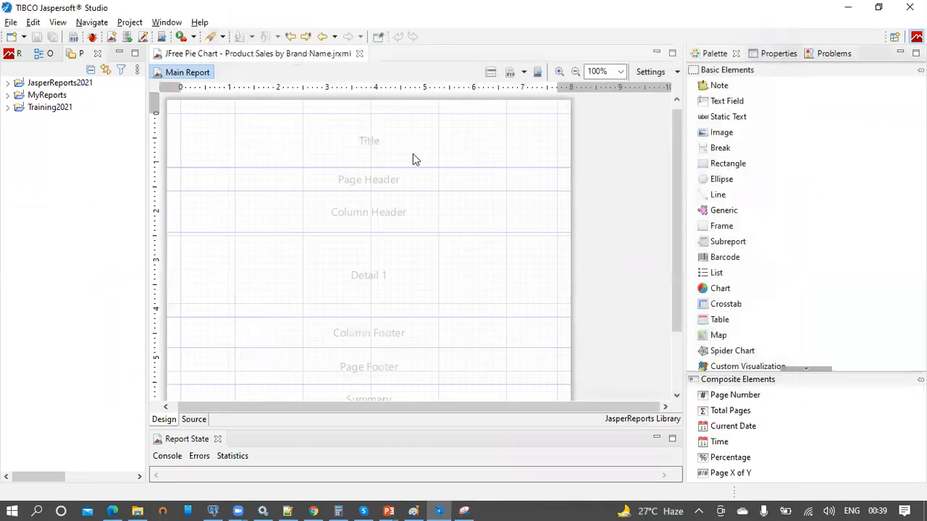
Delete the Page Header, Column Header, Detail 1, Column Footer and Page Footer bands, and stretch the Summary band to about 3.7 inches tall.
click(44, 60)
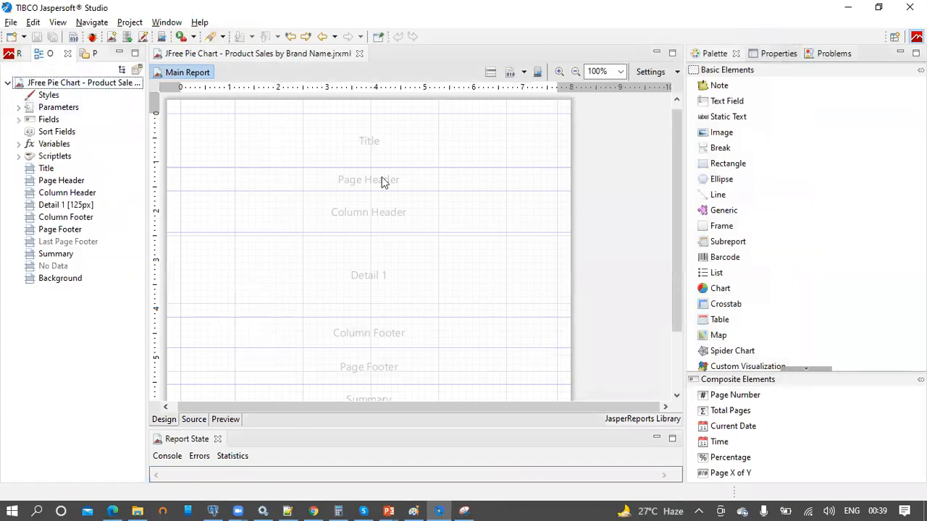
click(680, 160)
mouse_move(680, 160)
mouse_down()
mouse_move(675, 294)
mouse_move(678, 144)
mouse_up()
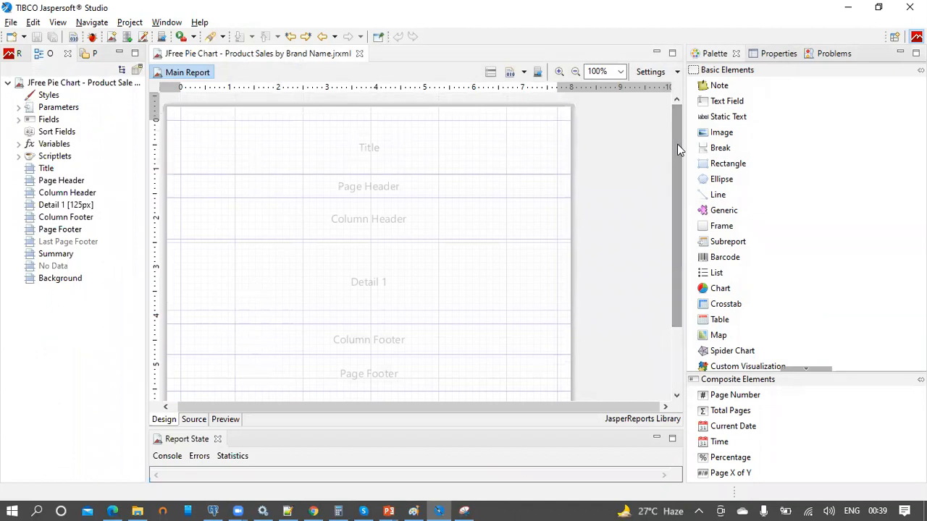
mouse_move(677, 144)
mouse_down()
mouse_move(672, 250)
mouse_move(688, 137)
mouse_up()
drag(677, 137, 672, 210)
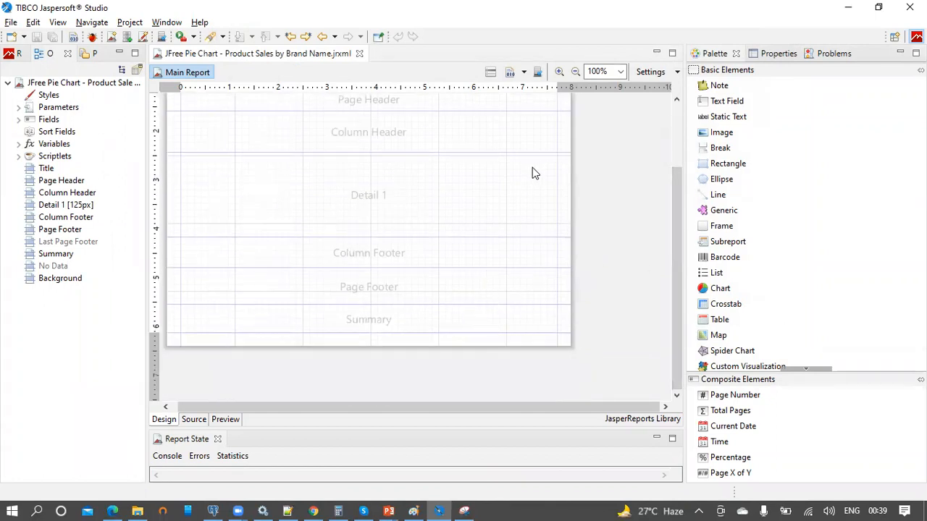
click(57, 184)
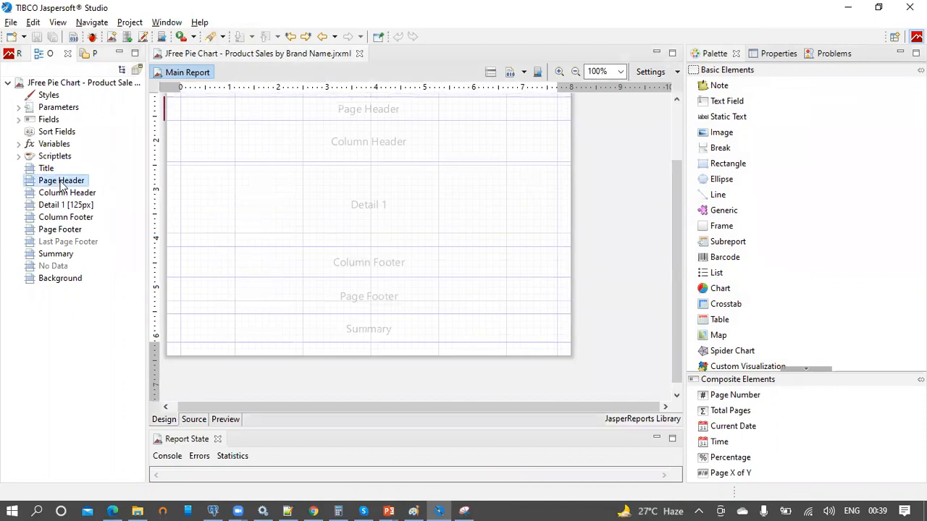
ctrl+click(70, 194)
ctrl+click(73, 206)
ctrl+click(73, 218)
ctrl+click(71, 230)
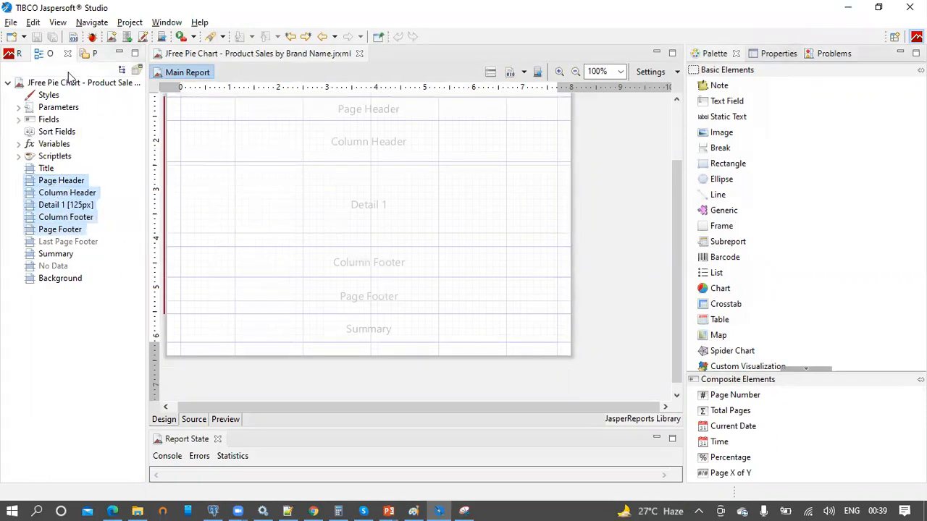
right_click(69, 193)
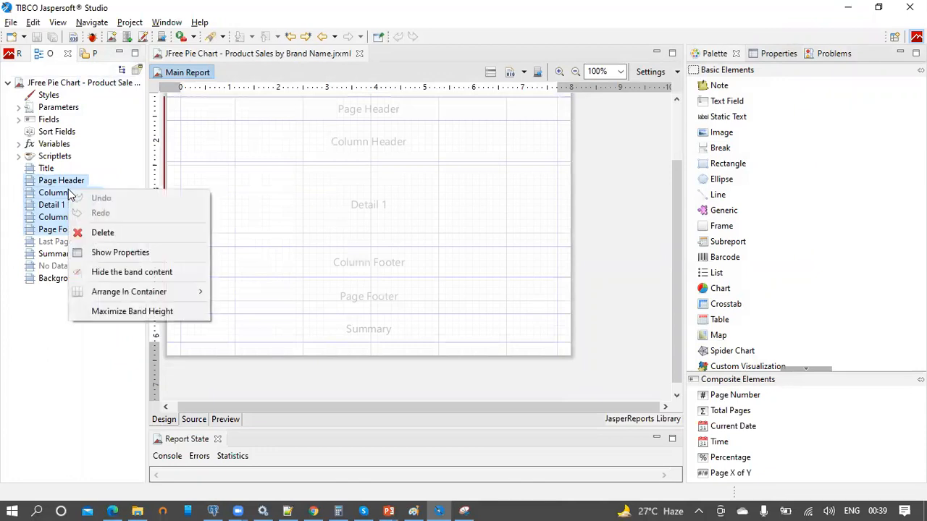
click(87, 233)
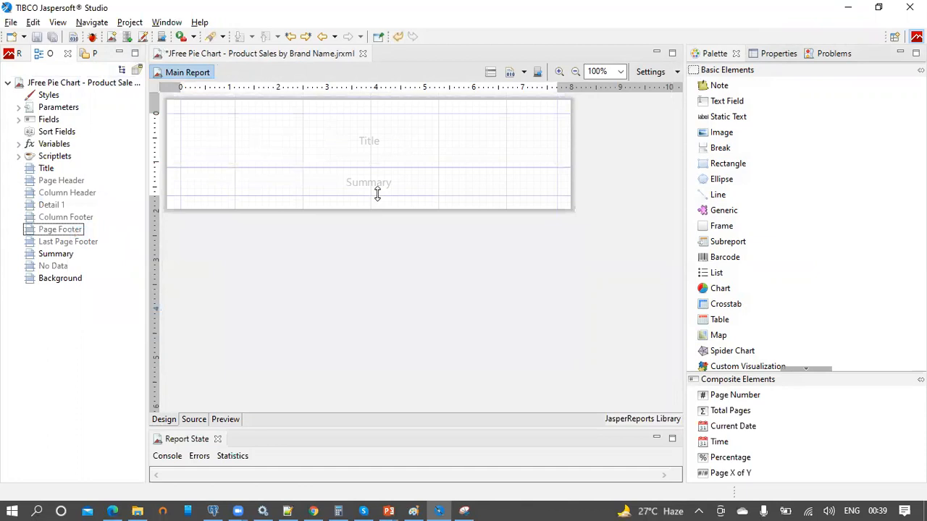
drag(379, 194, 378, 345)
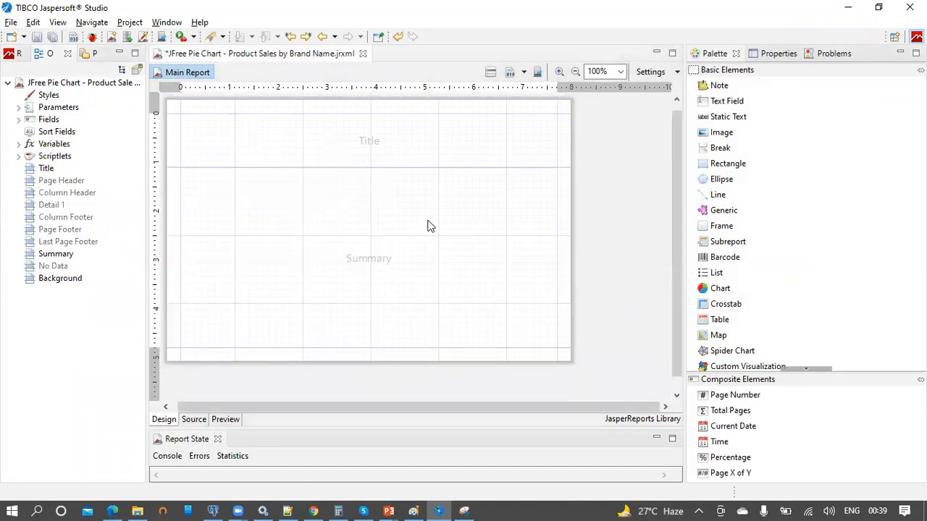
Set the report's page width to 1000 pixels and save the report.
click(53, 83)
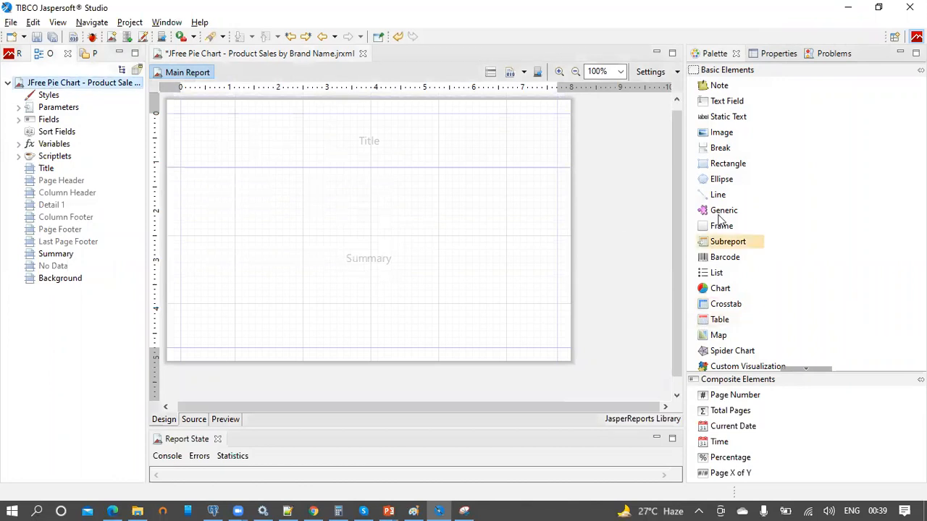
click(776, 55)
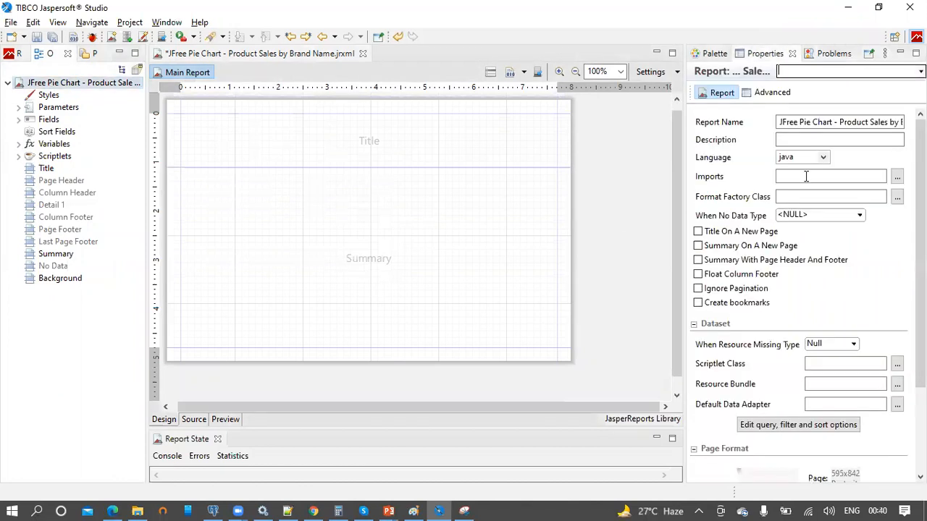
scroll(896, 314, down, 2)
scroll(783, 406, down, 1)
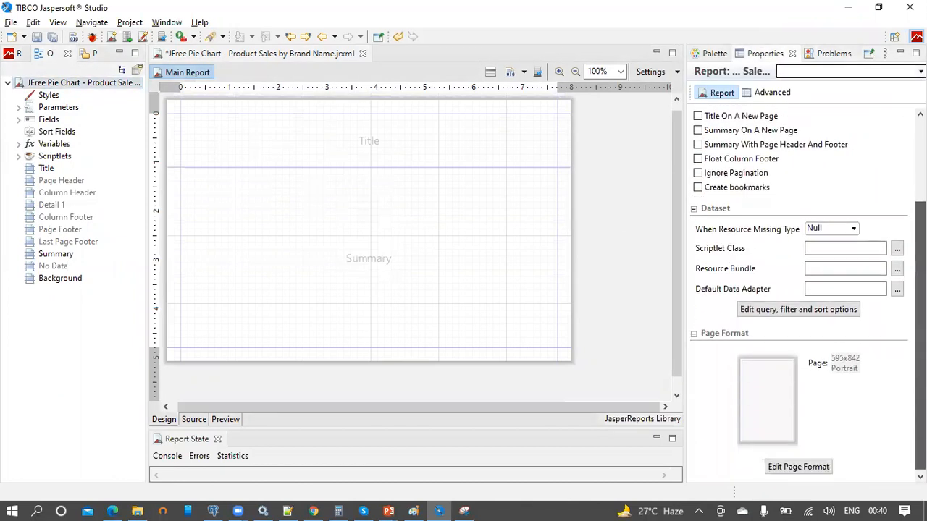
click(782, 405)
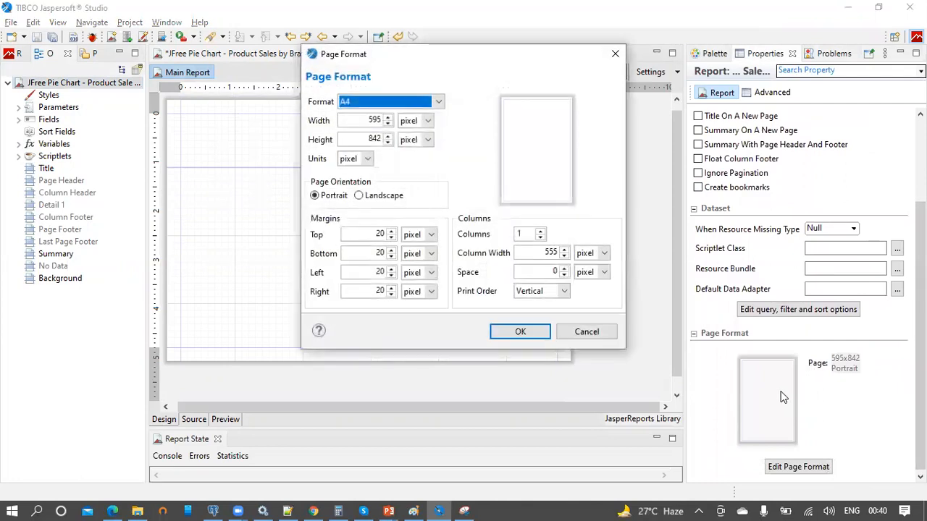
double_click(374, 120)
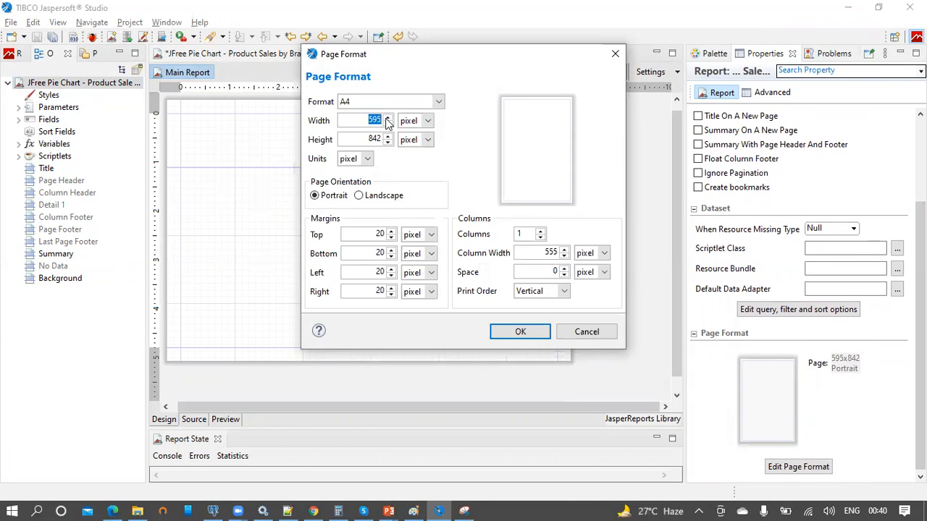
key(BackSpace)
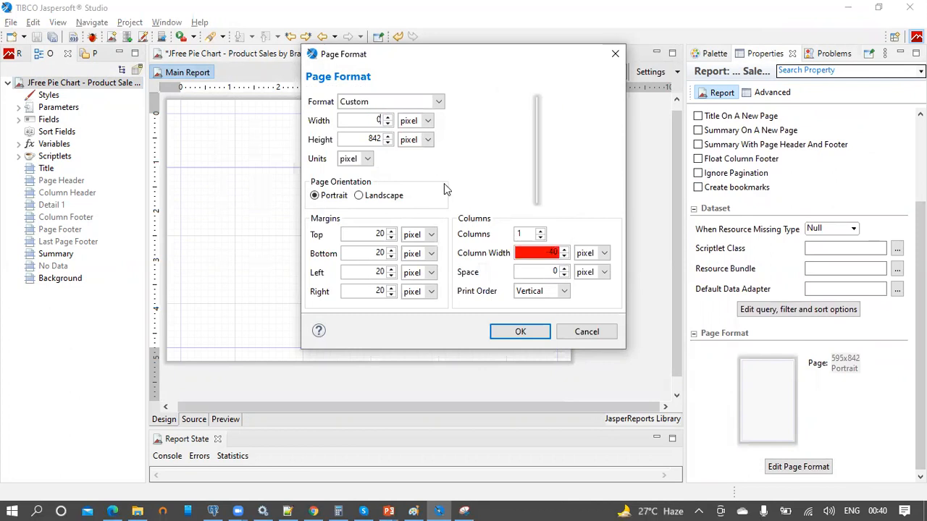
text(1000)
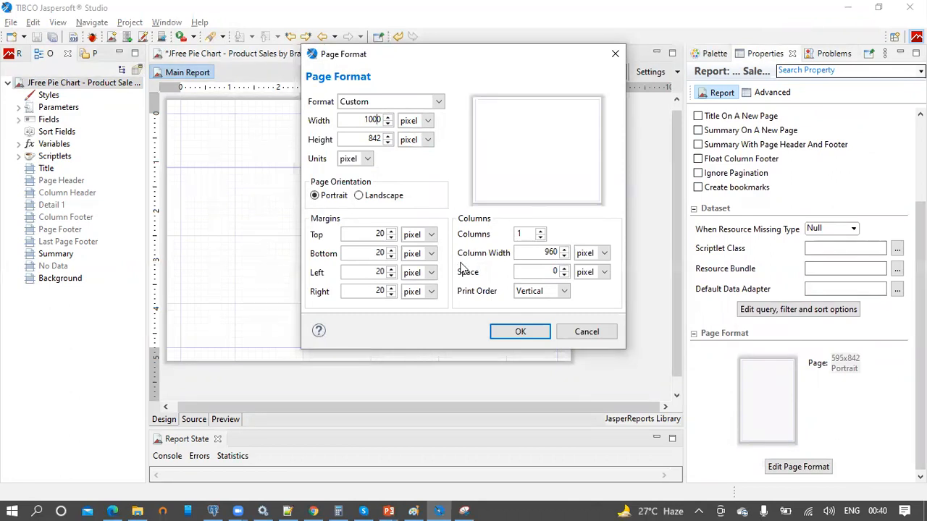
click(520, 334)
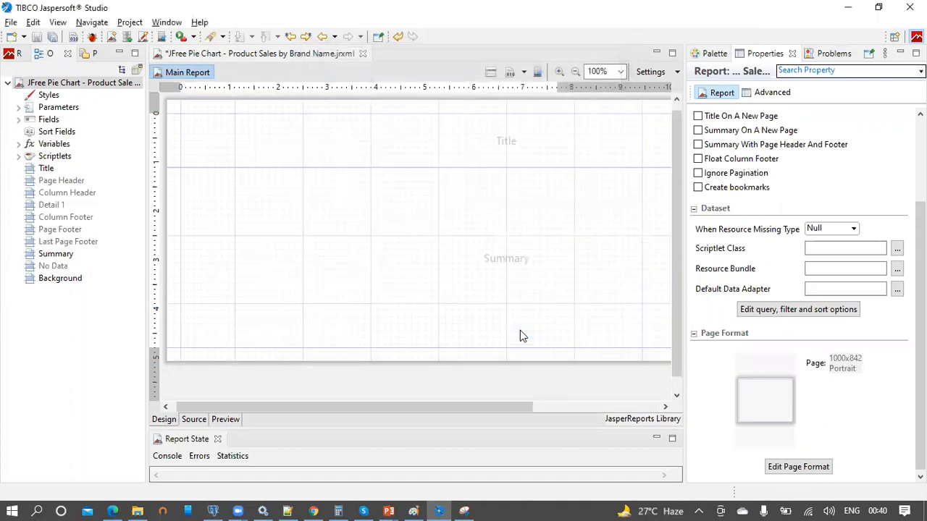
click(37, 37)
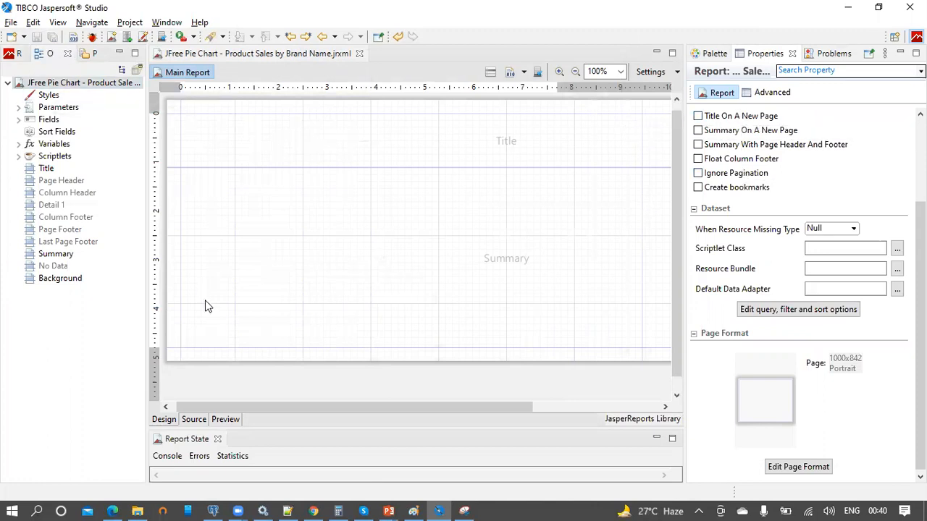
Place a chart element in the Summary band and choose the Pie Chart type for it.
click(713, 54)
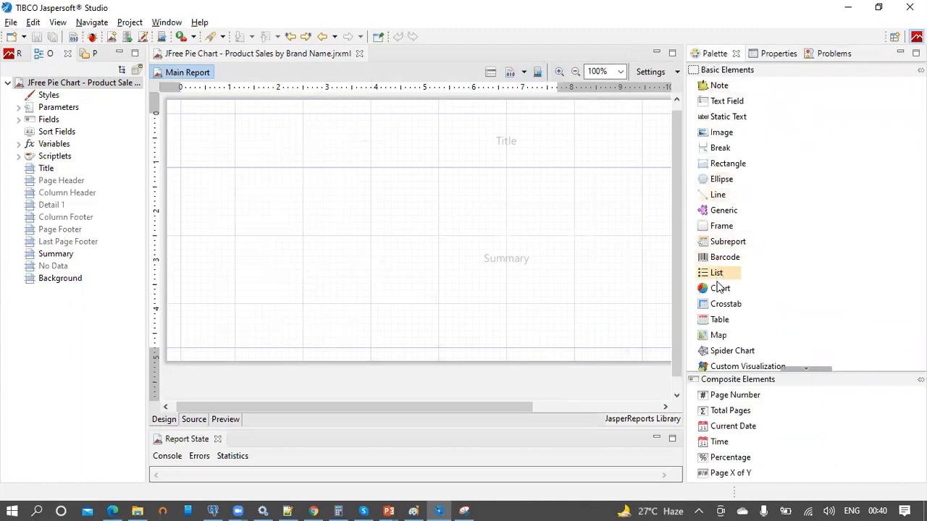
drag(725, 292, 225, 235)
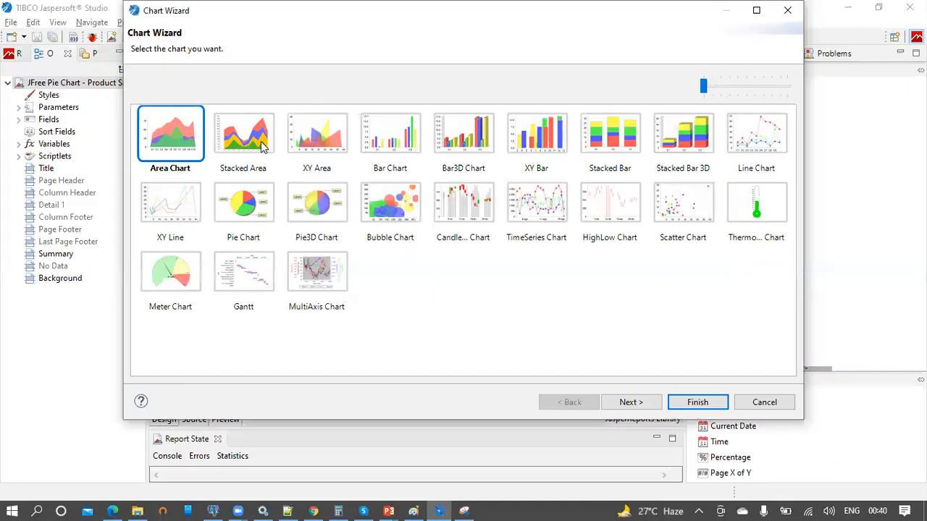
click(247, 208)
click(639, 404)
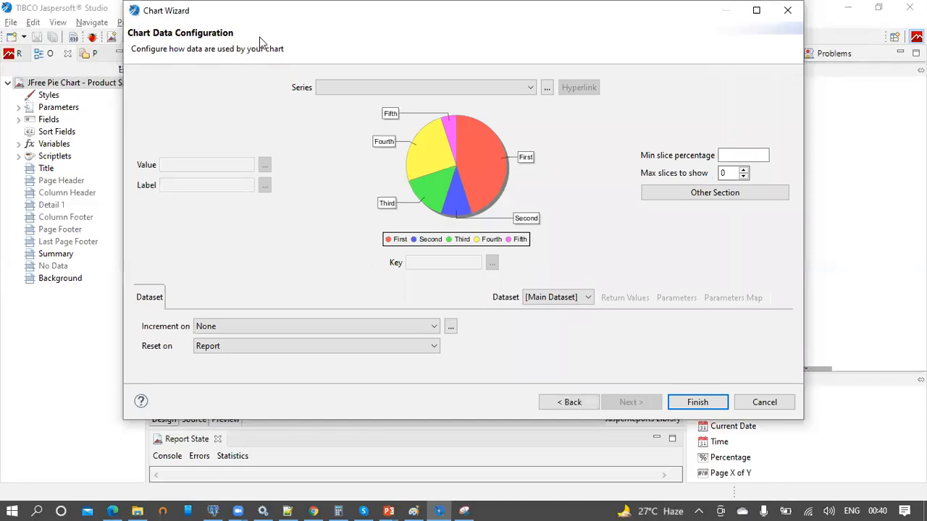
Add one series to the pie chart's dataset with the name expression "SERIES 1".
click(550, 85)
click(581, 60)
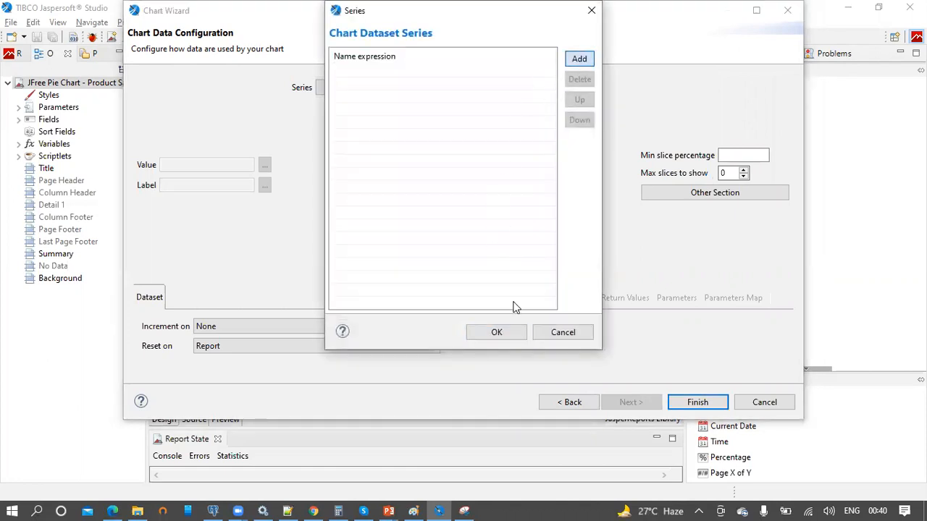
click(587, 59)
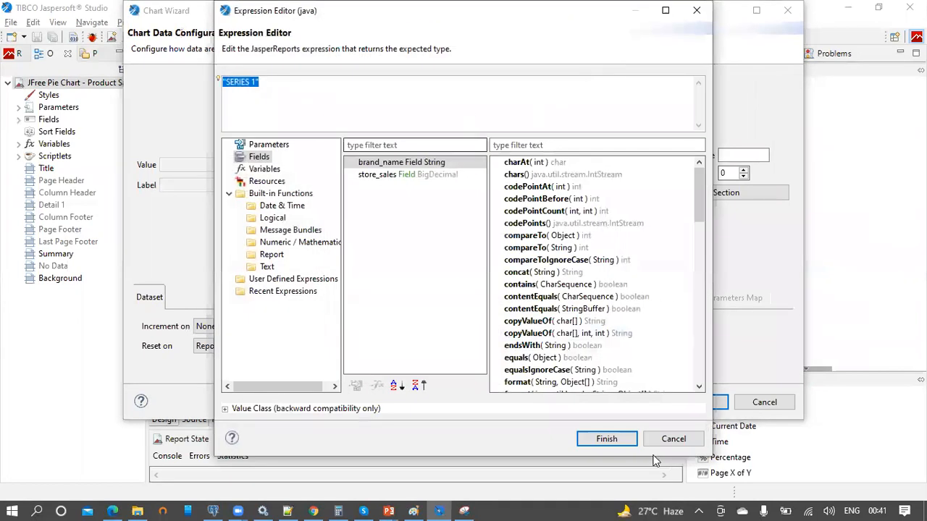
click(619, 441)
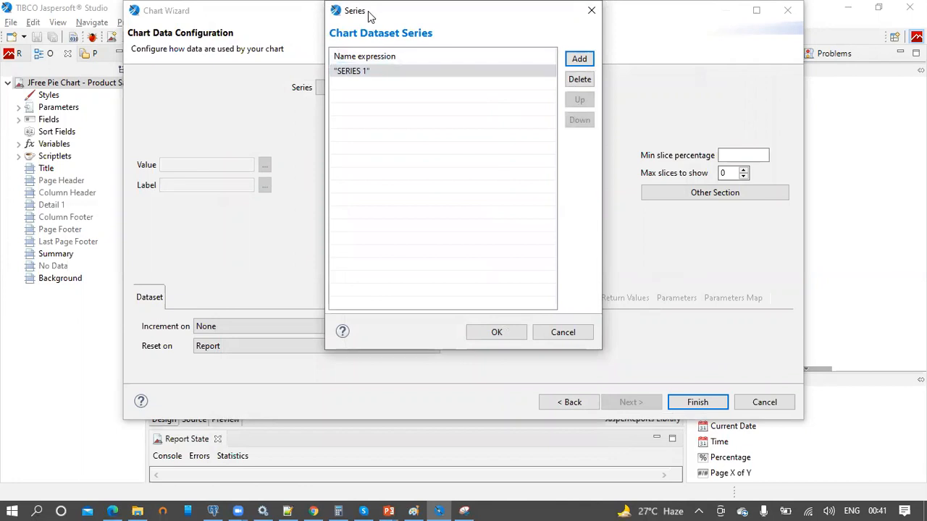
drag(370, 17, 512, 56)
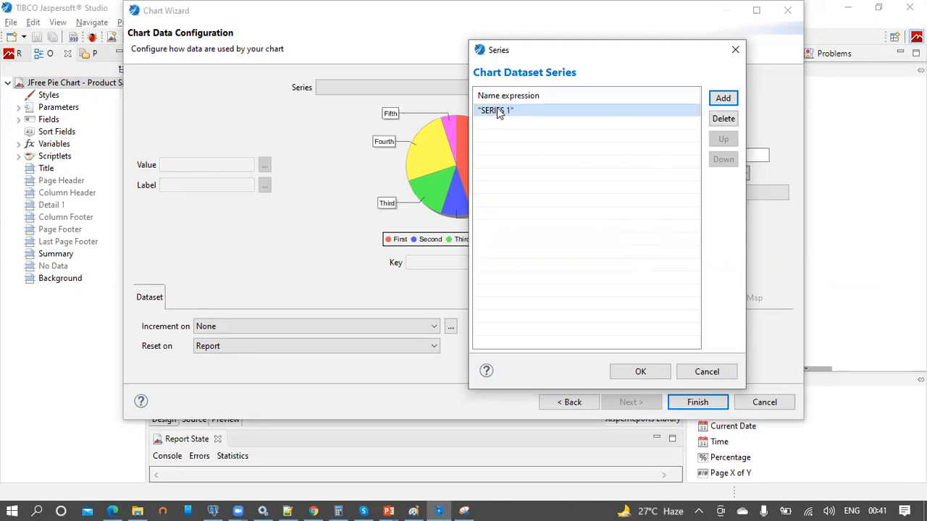
click(640, 374)
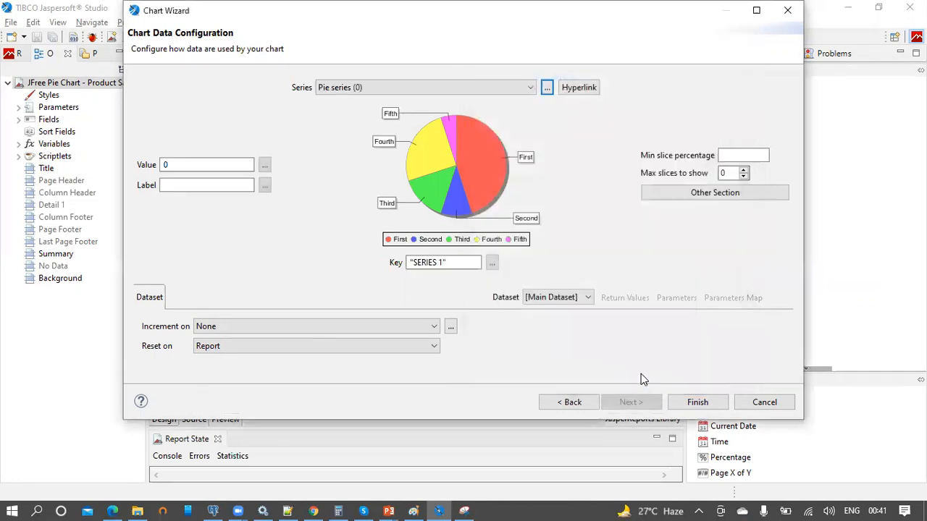
Set the pie series value to $F{store_sales} and its label to $F{brand_name}.
click(264, 165)
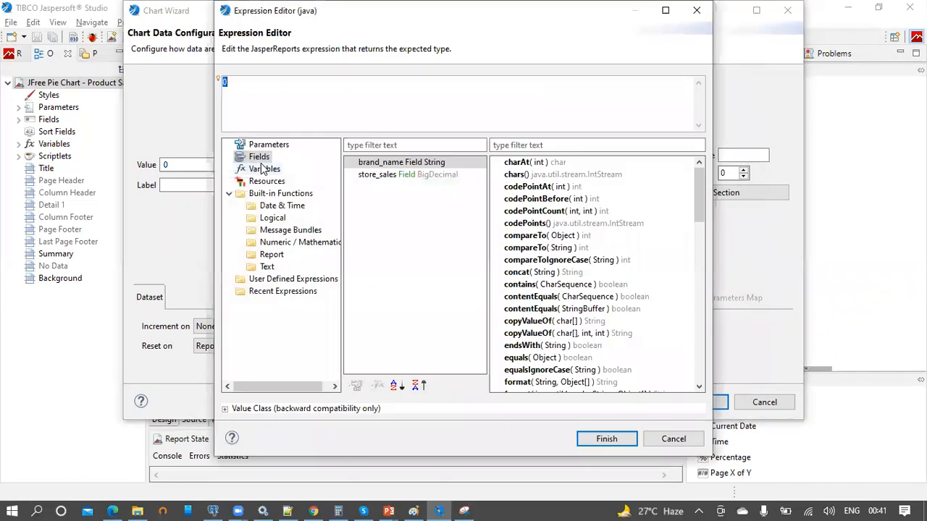
double_click(397, 174)
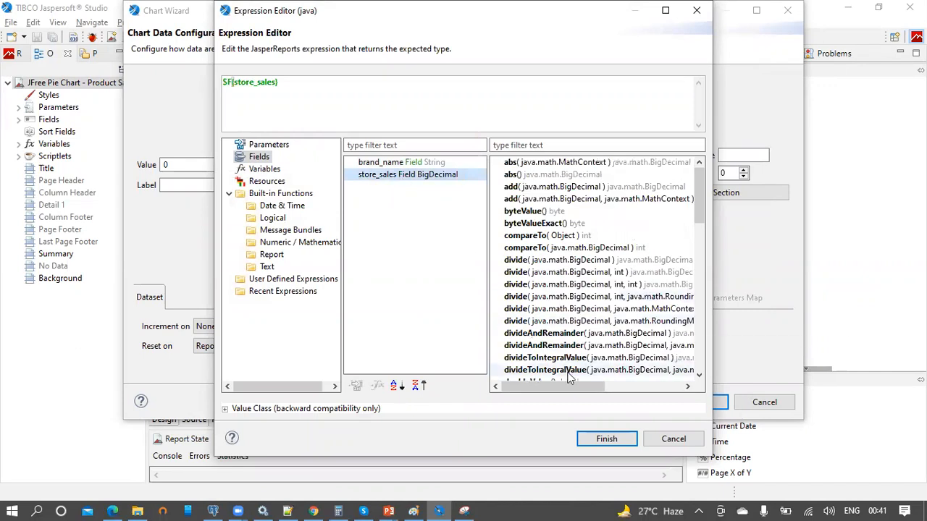
click(607, 439)
click(265, 187)
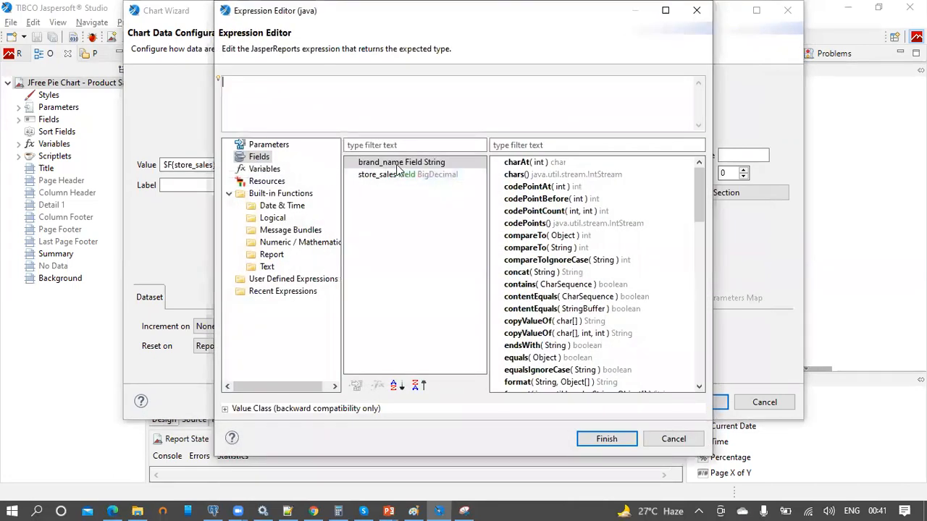
double_click(395, 164)
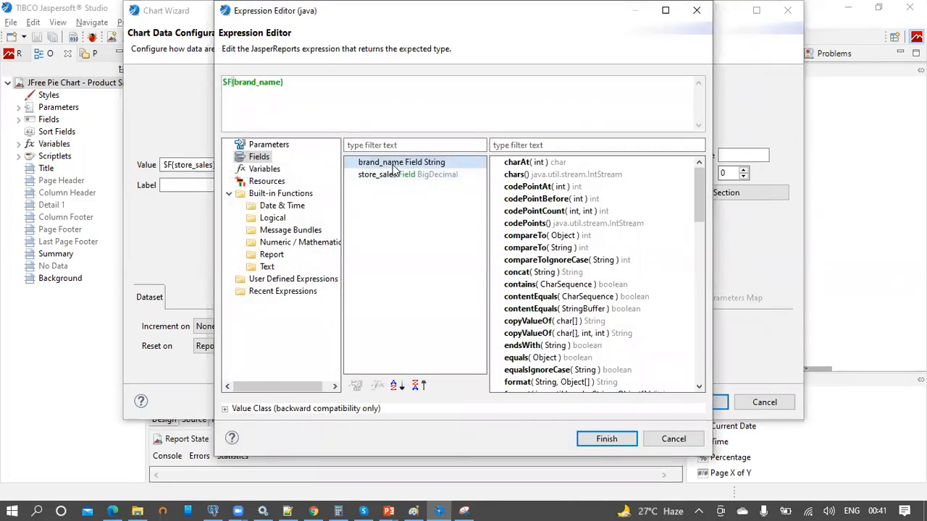
click(600, 440)
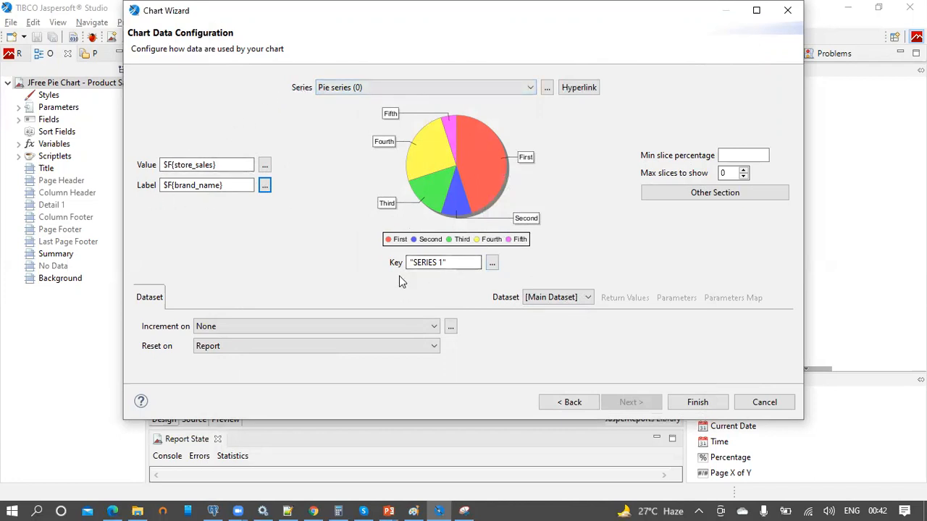
Set the pie series key to $F{brand_name}, keep the main dataset, and finish creating the chart.
click(492, 265)
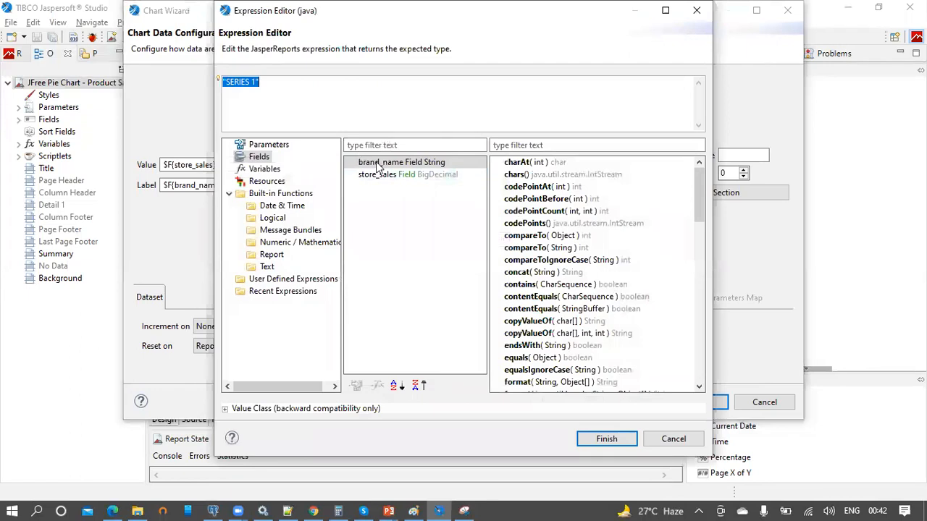
double_click(379, 168)
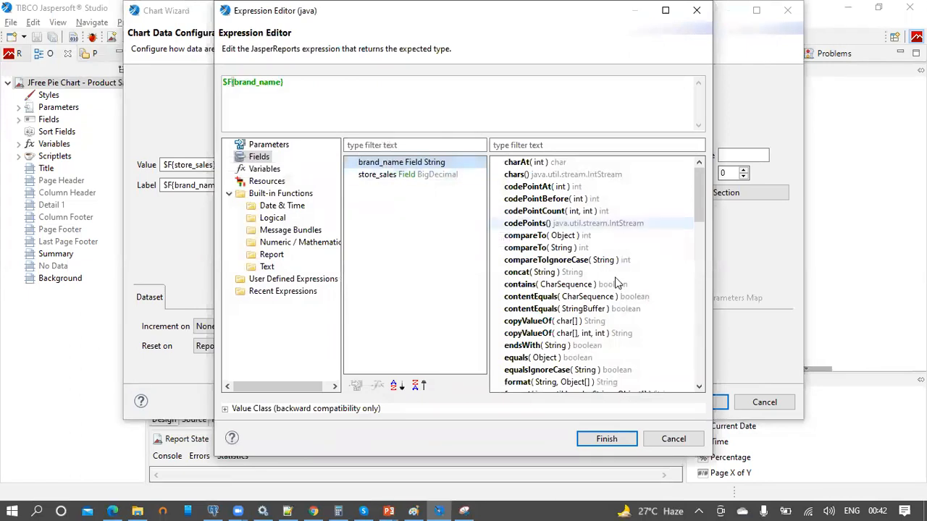
click(606, 439)
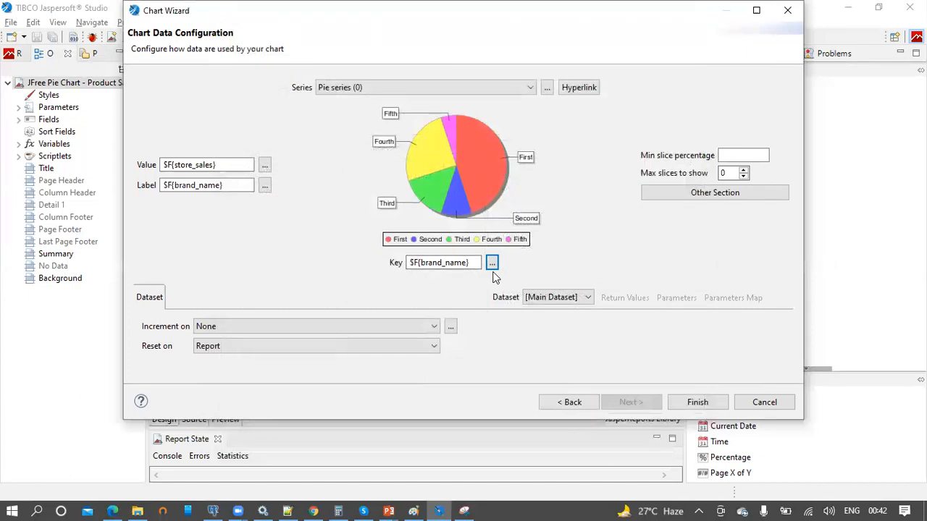
click(547, 88)
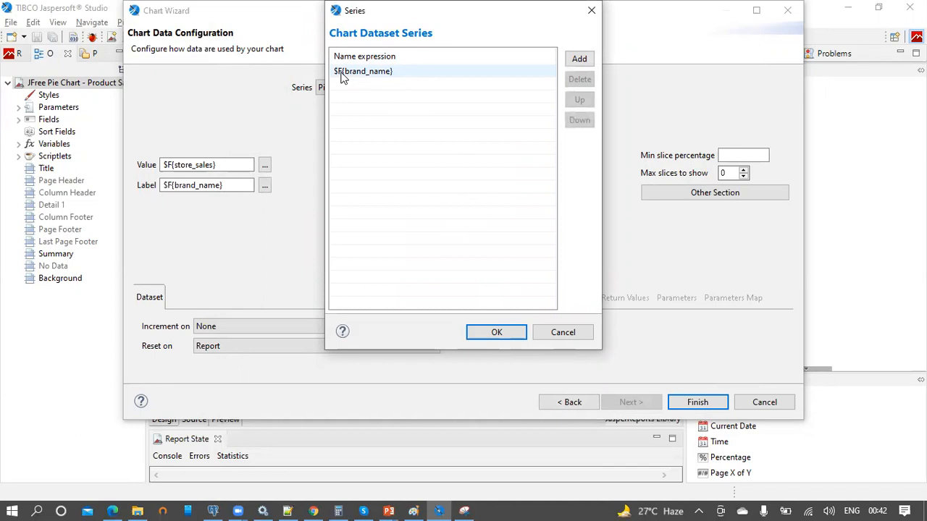
click(489, 333)
click(589, 299)
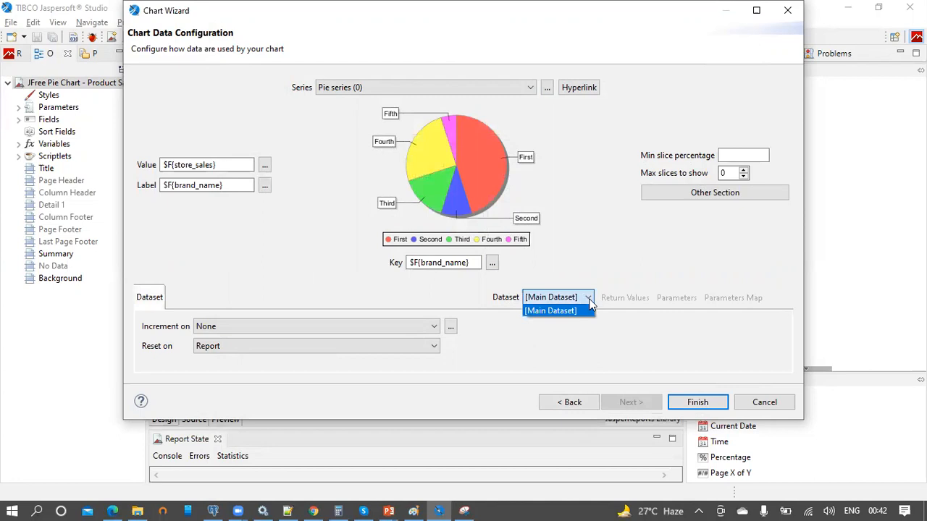
click(591, 303)
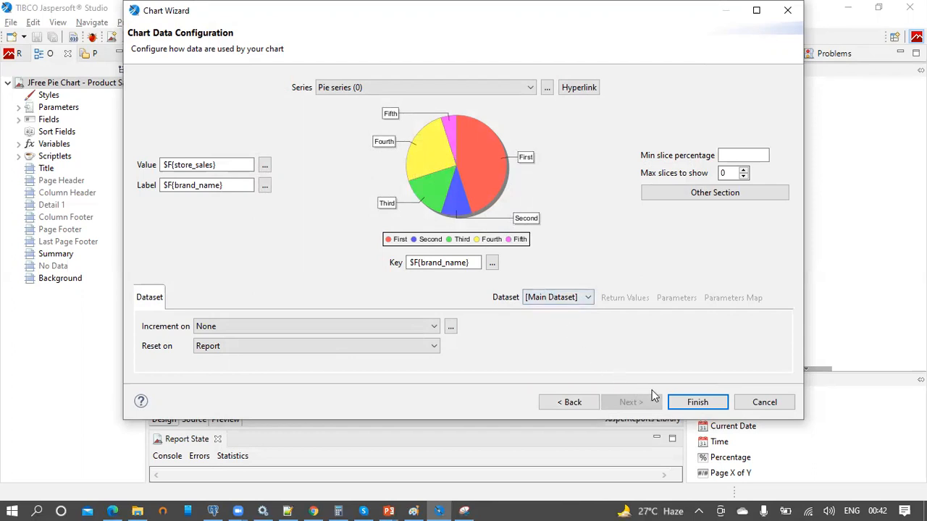
click(695, 403)
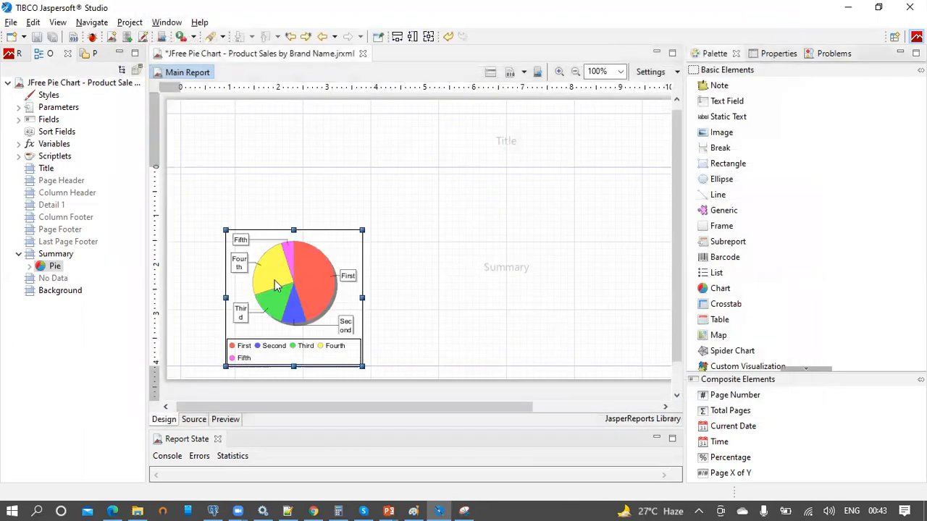
Move the pie chart to the Summary band's upper-left corner, enlarge it to about 6.8 by 4.1 inches, and save the report.
drag(262, 271, 217, 204)
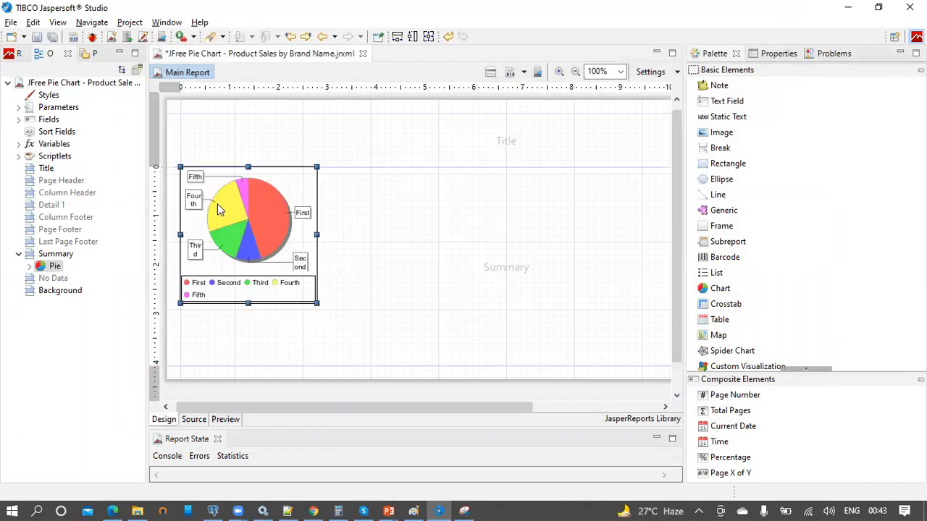
drag(317, 304, 516, 370)
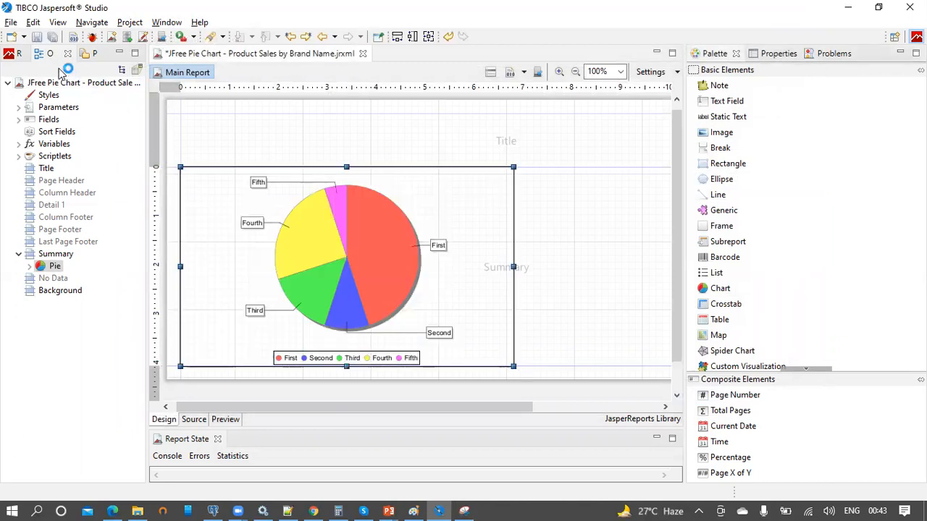
click(36, 36)
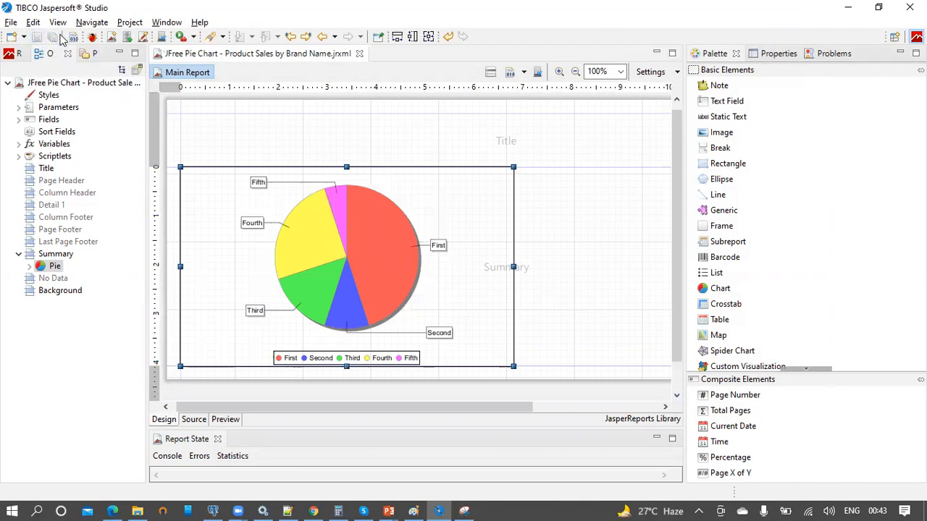
Add a text field to the Title band and copy the heading "JFree Pie Chart - Product Sales by Brand Name" from the query in pgAdmin.
click(717, 54)
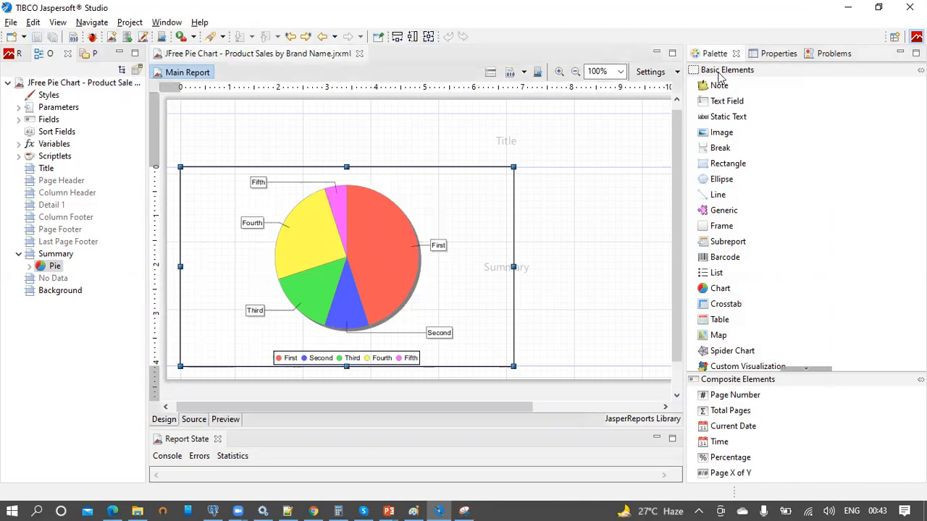
drag(730, 102, 246, 141)
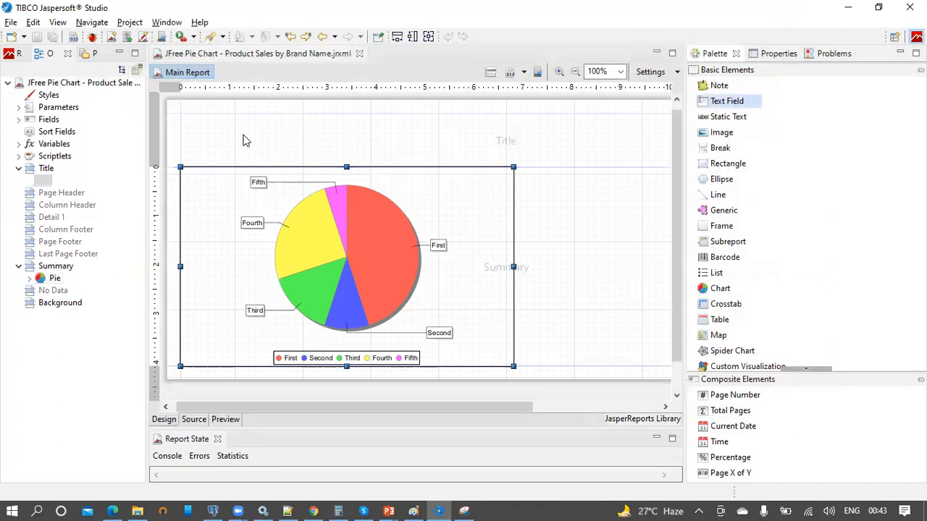
click(213, 511)
click(432, 131)
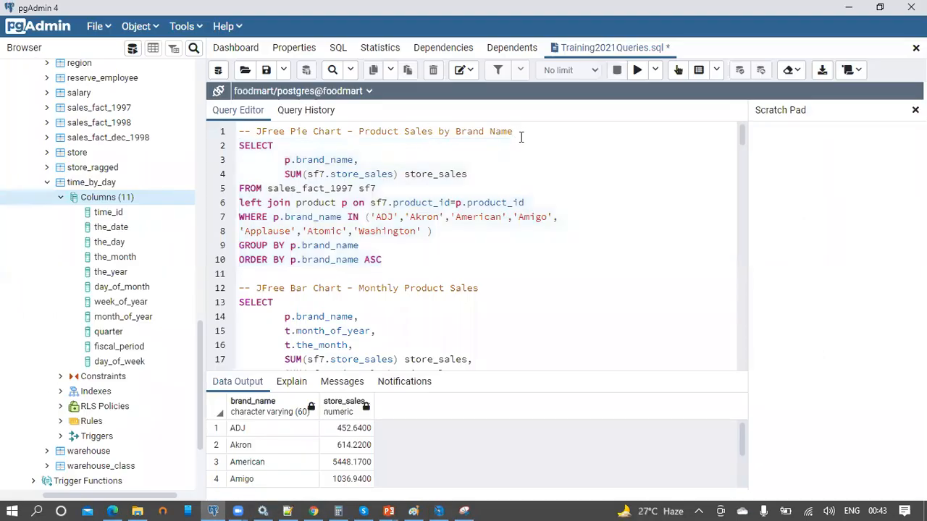
drag(521, 136, 252, 131)
key(ctrl+c)
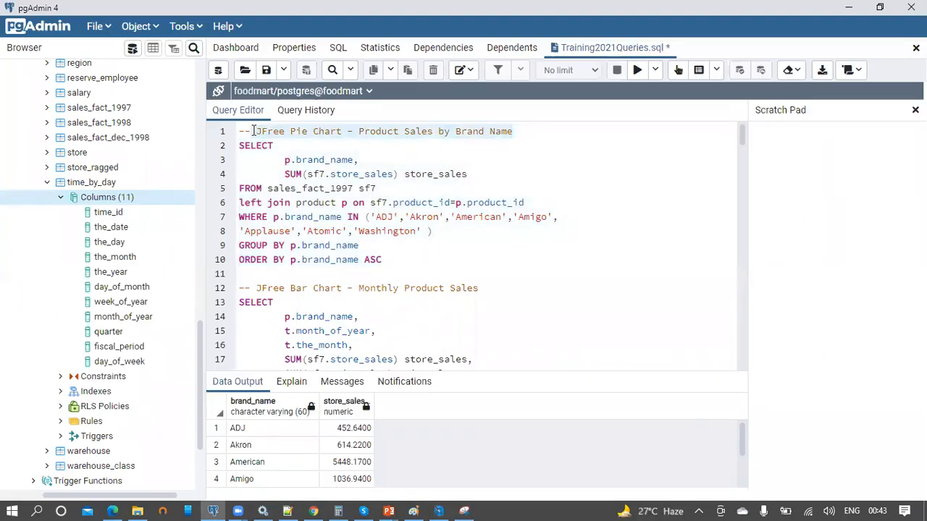
key(alt+Tab)
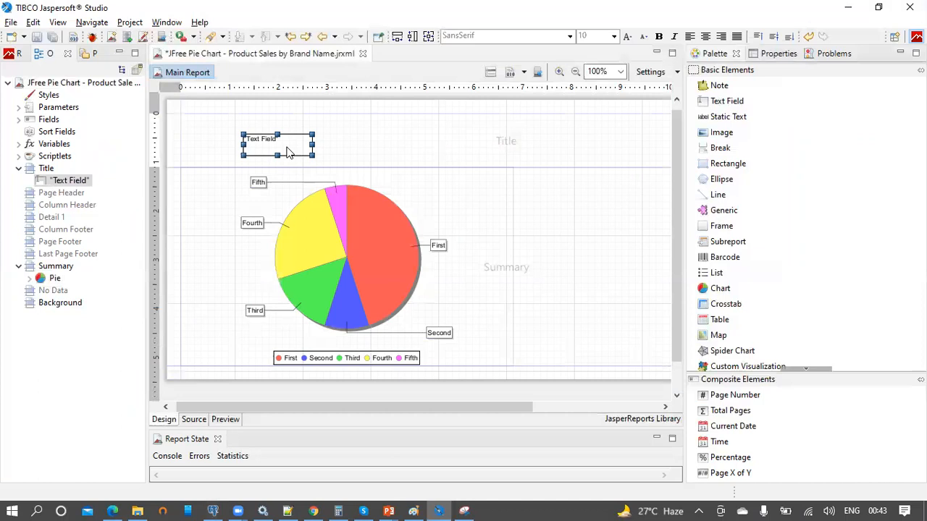
Set the Title band text field's expression to " JFree Pie Chart - Product Sales by Brand Name".
double_click(287, 151)
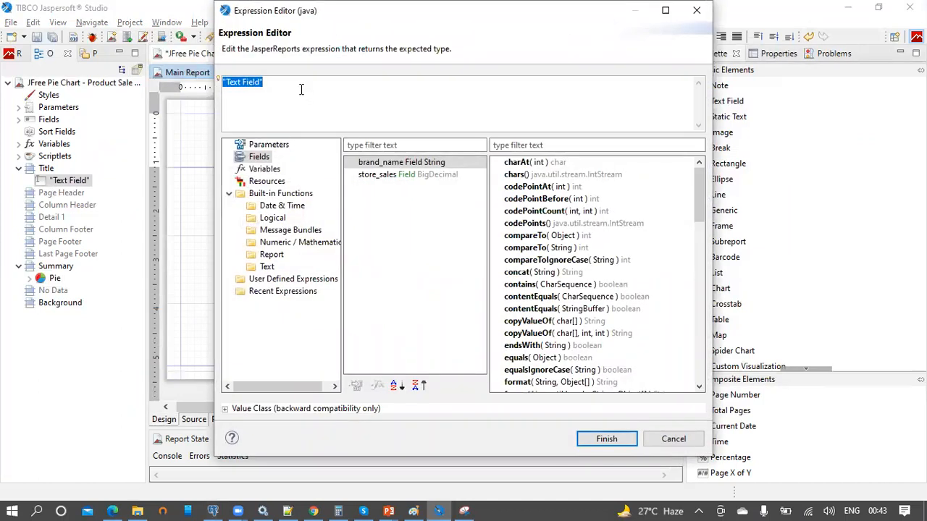
key(BackSpace)
key(ctrl+v)
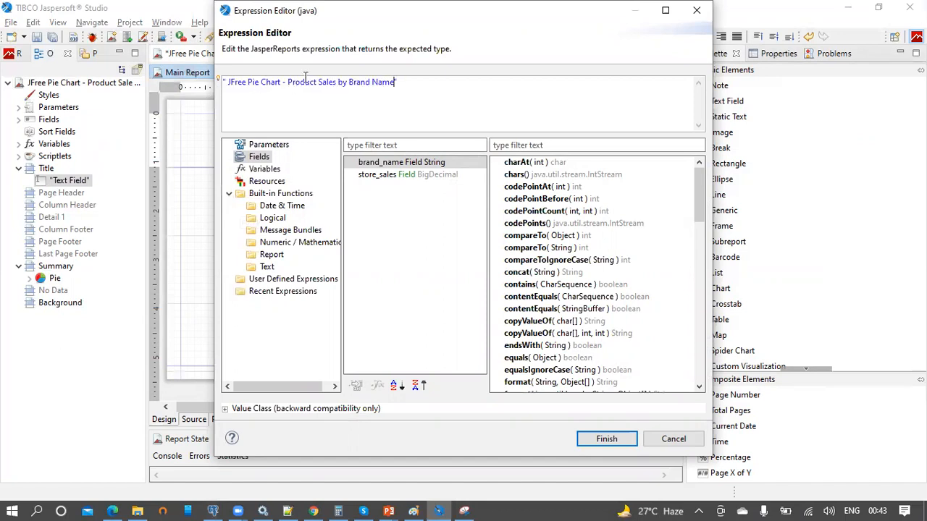
click(598, 439)
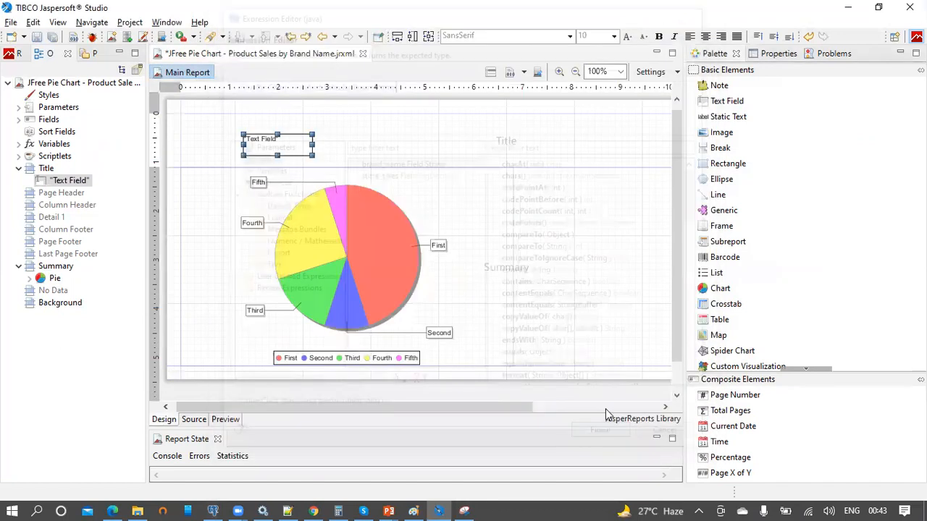
Fit the title text field to the full band width and shrink the Title band to the field's height.
click(398, 37)
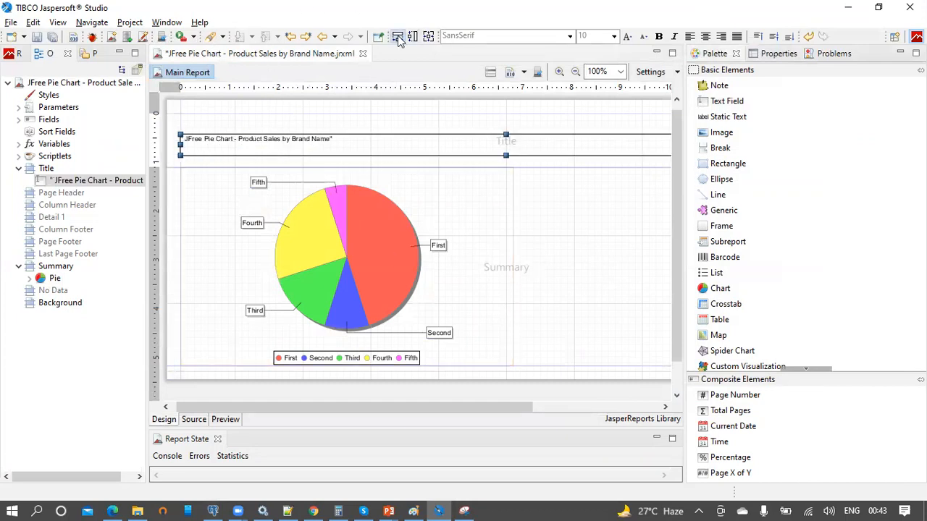
drag(215, 142, 216, 120)
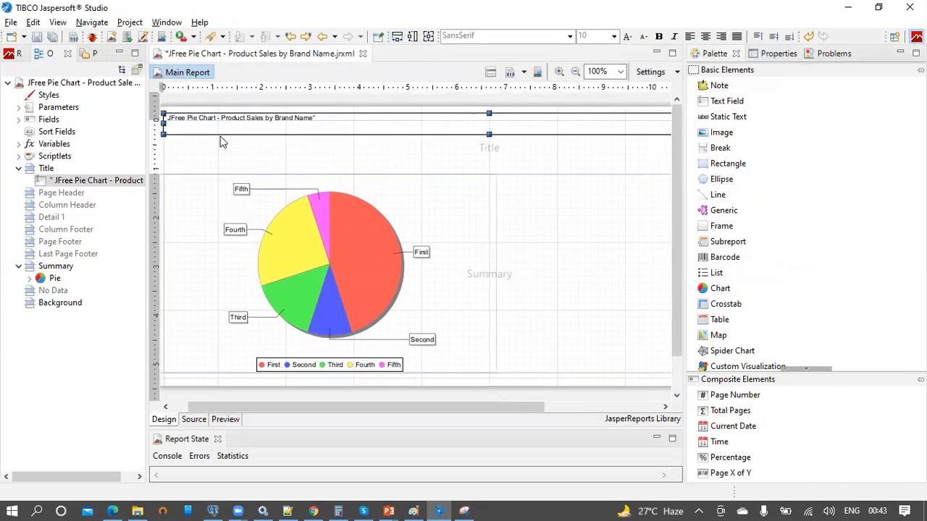
key(ctrl+z)
drag(298, 409, 277, 409)
drag(204, 155, 204, 134)
double_click(205, 152)
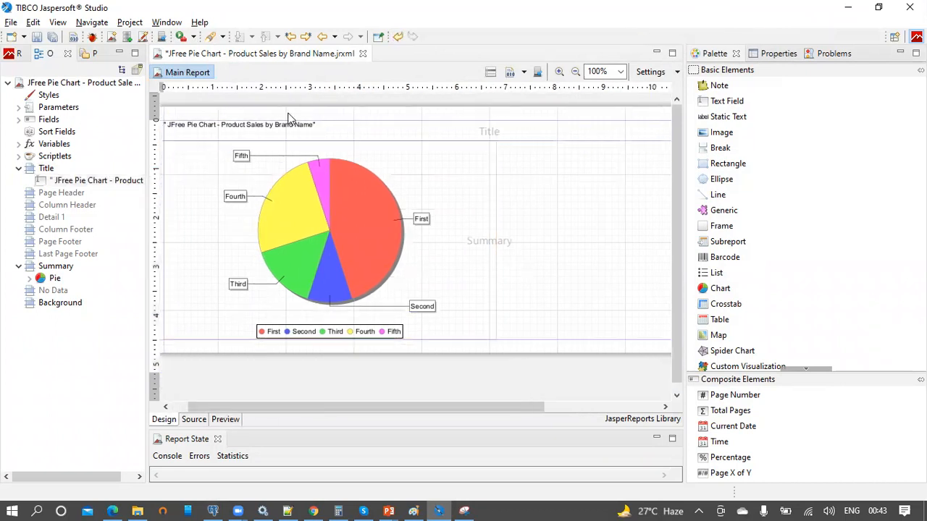
Format the title text field as size 14, vertically centred and bold, and save the report.
click(321, 123)
click(614, 37)
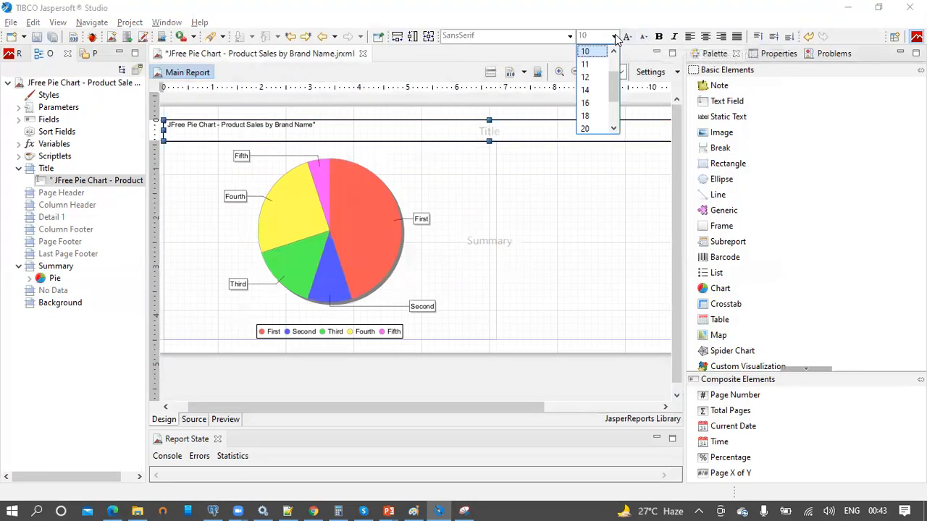
click(587, 90)
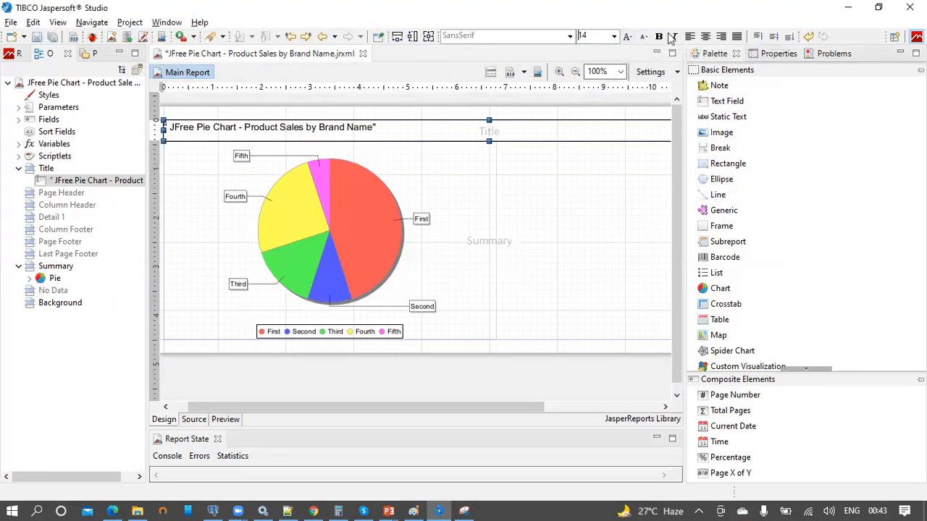
click(774, 37)
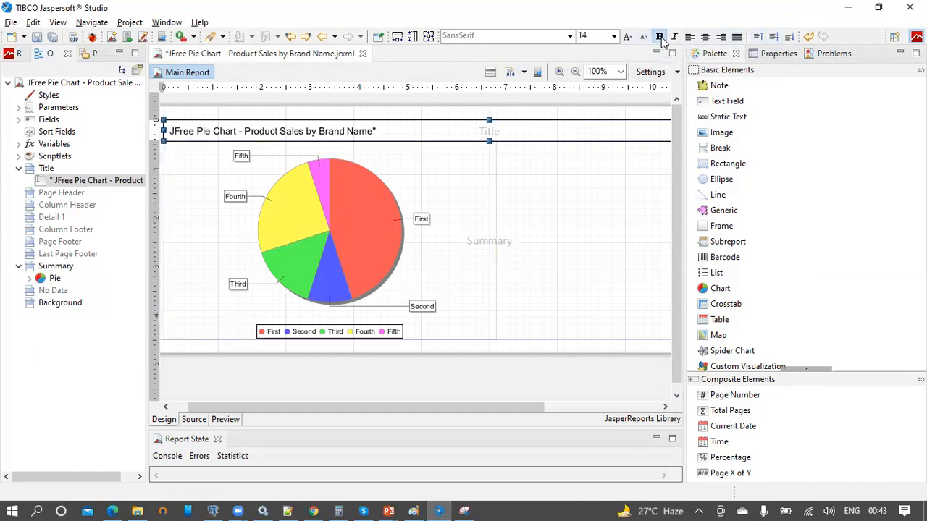
click(659, 36)
click(37, 37)
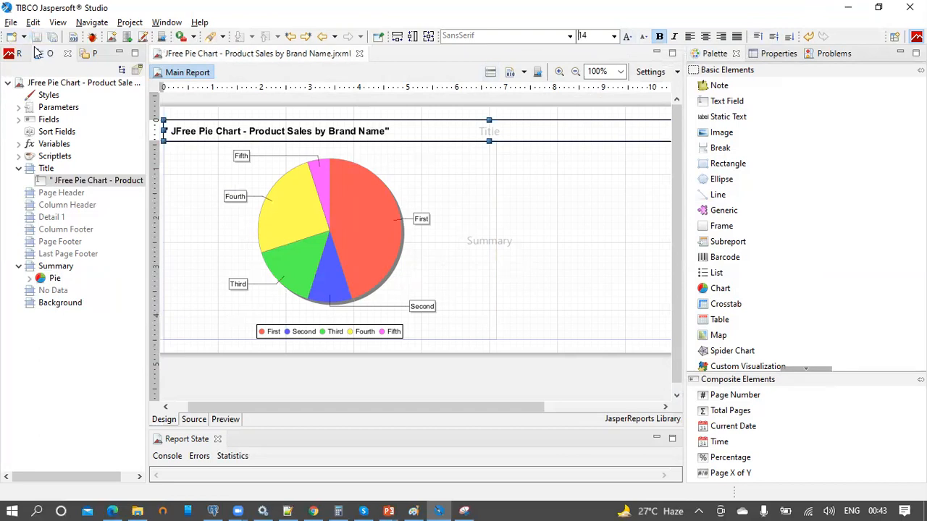
Preview the report with the input parameters area collapsed to examine the title and pie chart.
drag(332, 410, 238, 409)
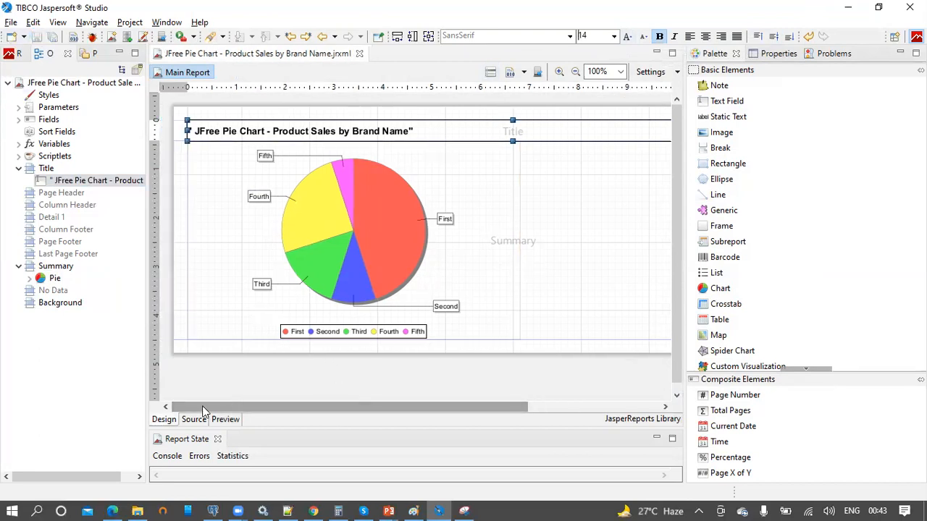
click(225, 420)
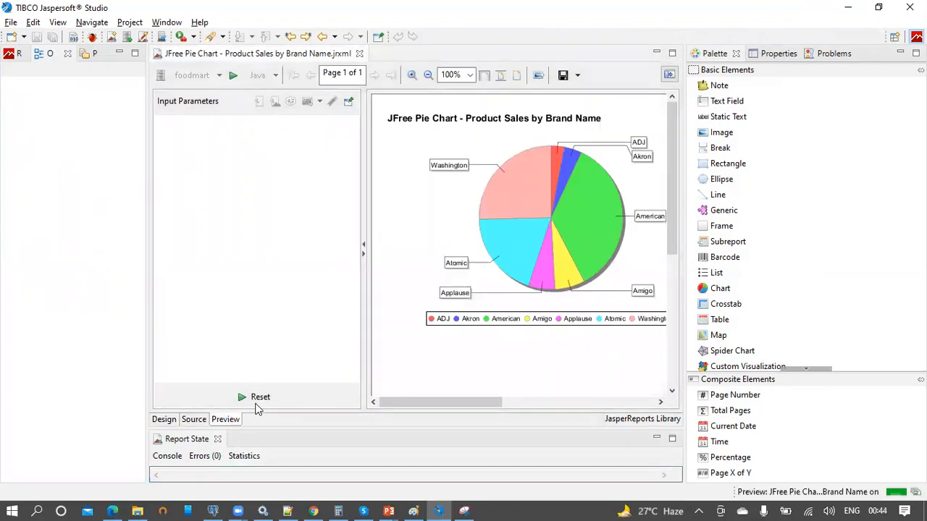
drag(362, 266, 152, 271)
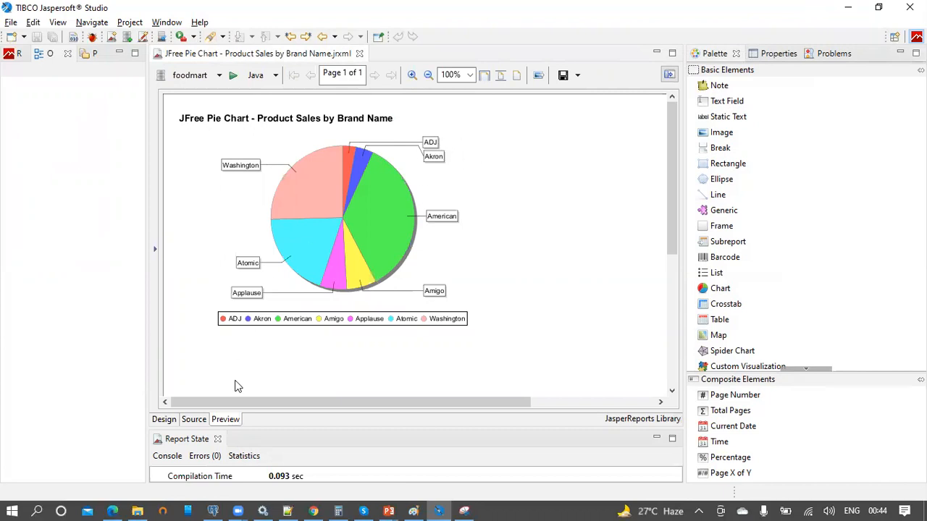
Return to the report design and paste a copy of the pie chart into the Summary band.
click(164, 420)
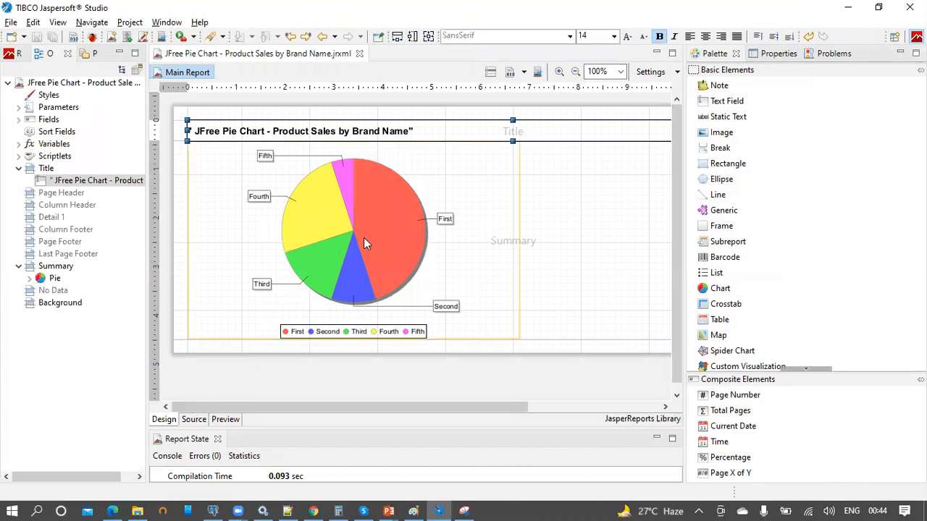
click(394, 225)
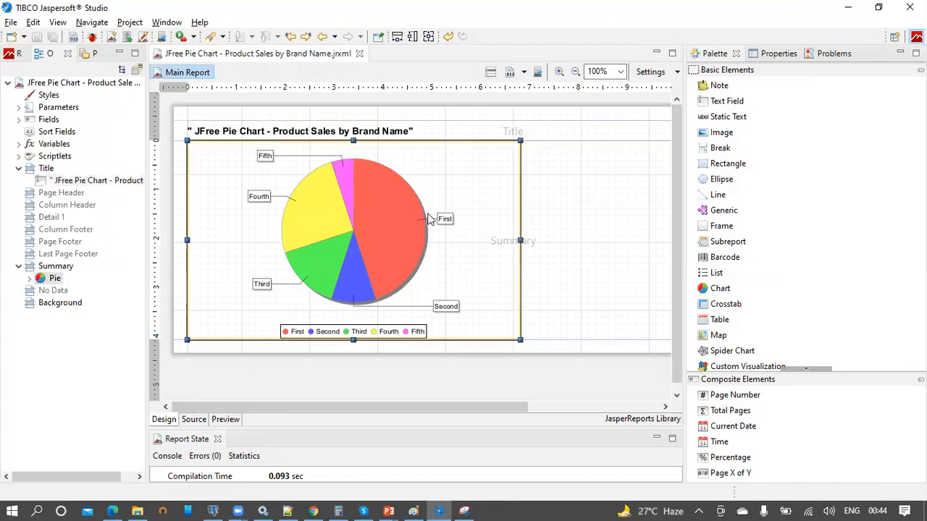
right_click(428, 219)
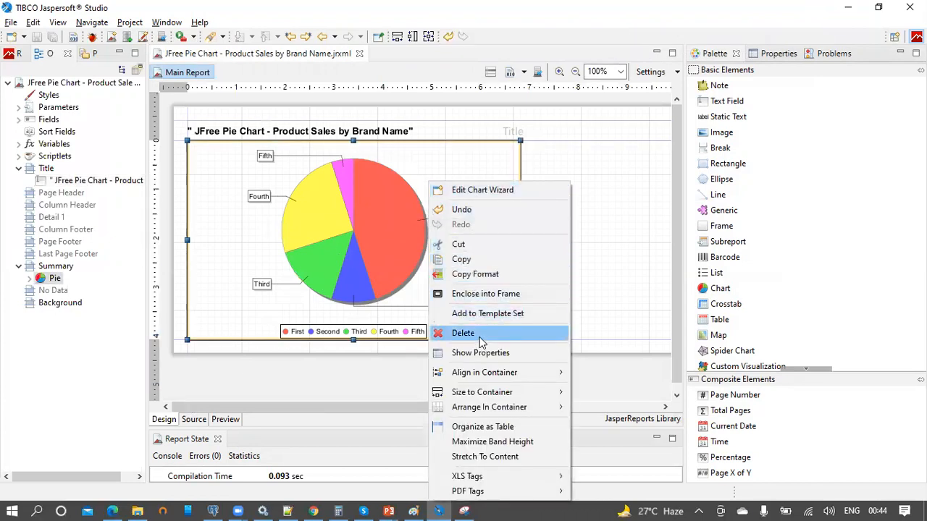
click(492, 262)
drag(410, 407, 559, 404)
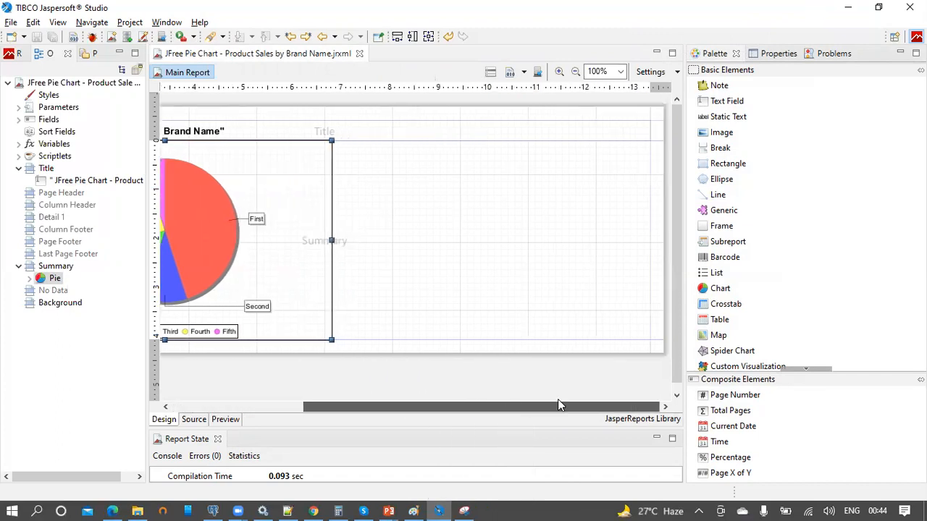
click(494, 241)
right_click(484, 205)
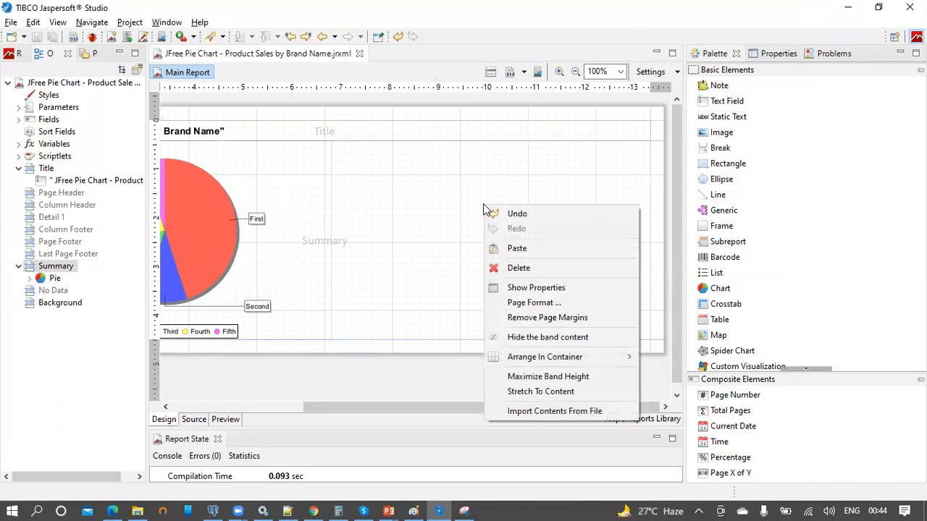
click(532, 250)
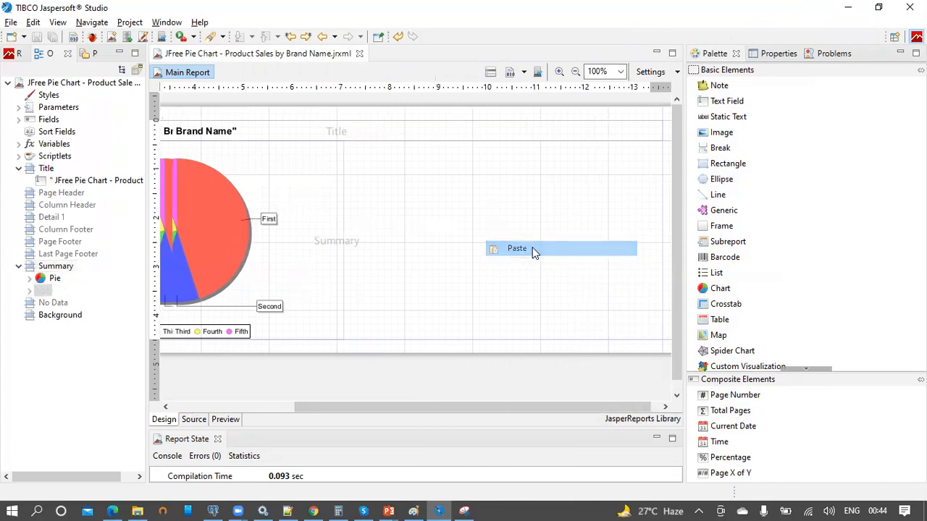
Narrow the original pie chart to about 6.4 inches and place the copy beside it in the Summary band's upper-right corner, at x 470 px, y 0 px.
drag(362, 255, 477, 243)
click(314, 246)
click(527, 286)
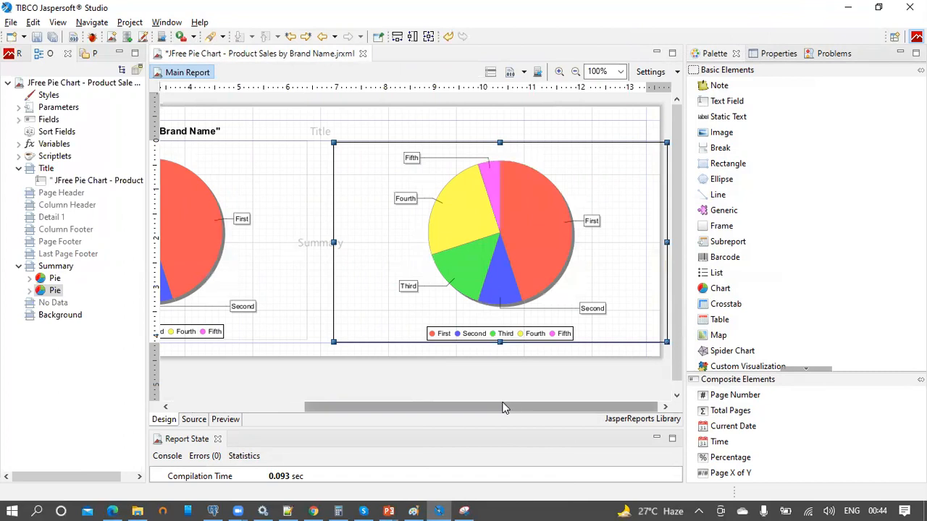
drag(482, 295, 460, 289)
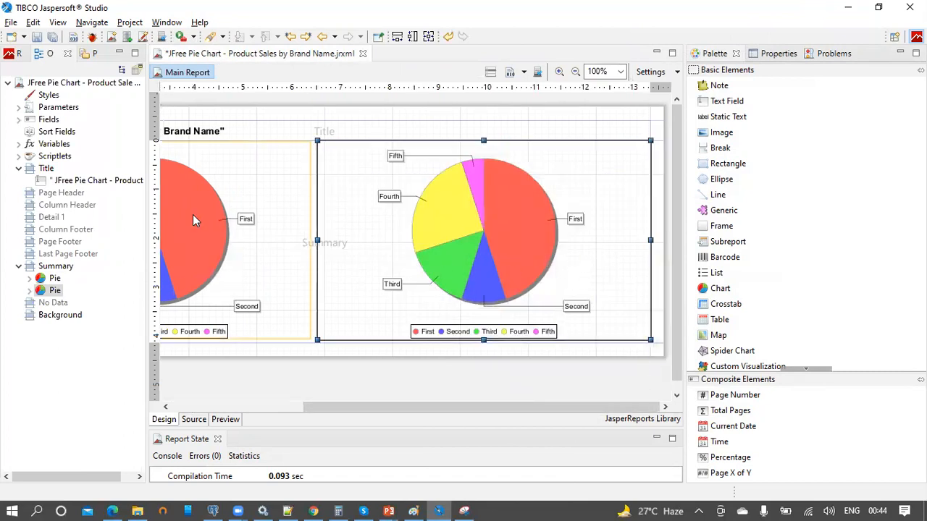
Select the copied pie chart, widen the properties area and show the chart plot settings.
click(236, 243)
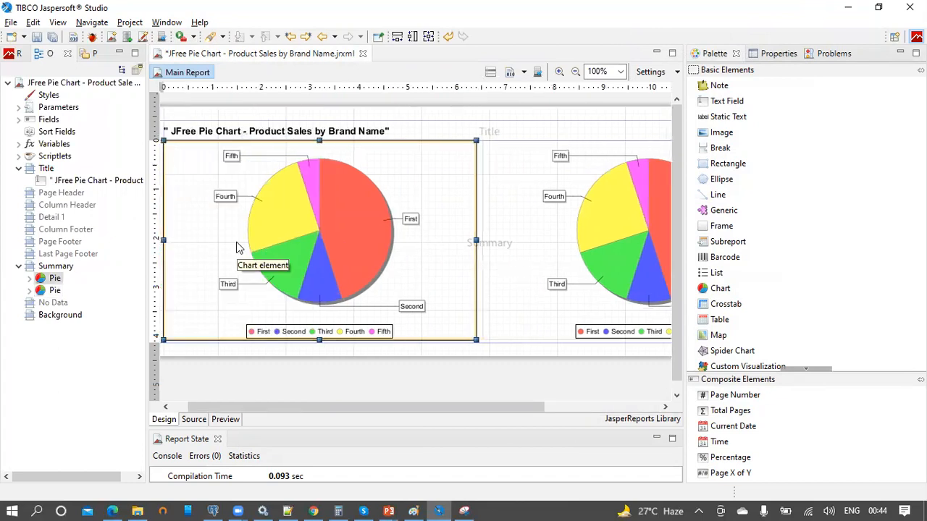
drag(368, 408, 529, 404)
click(553, 264)
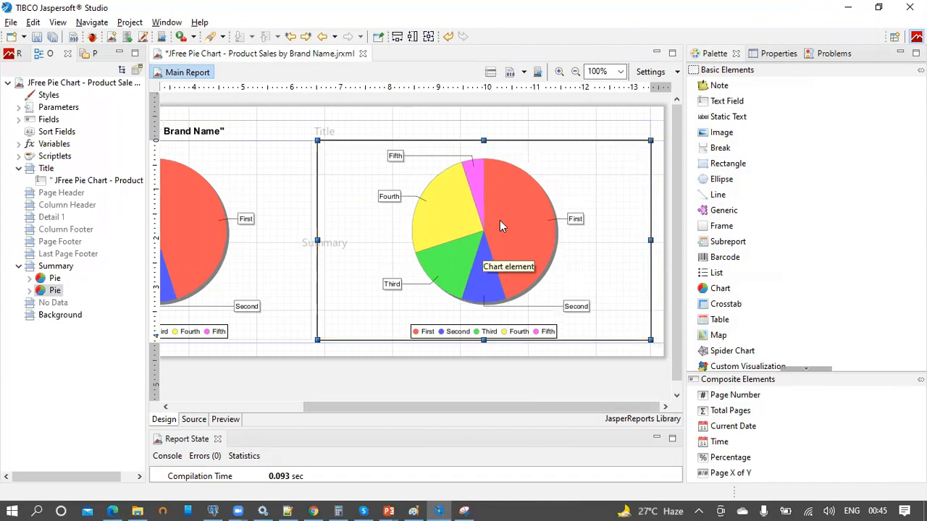
drag(684, 191, 518, 209)
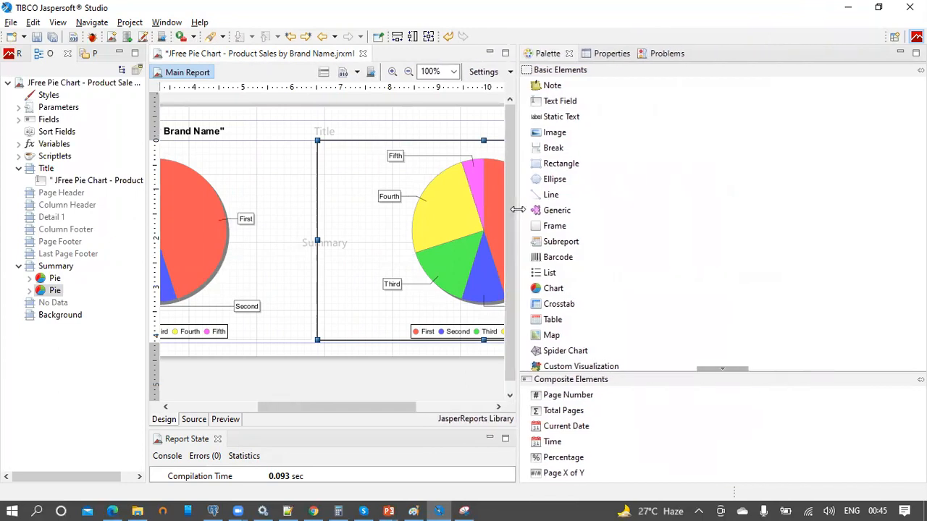
scroll(367, 226, right, 5)
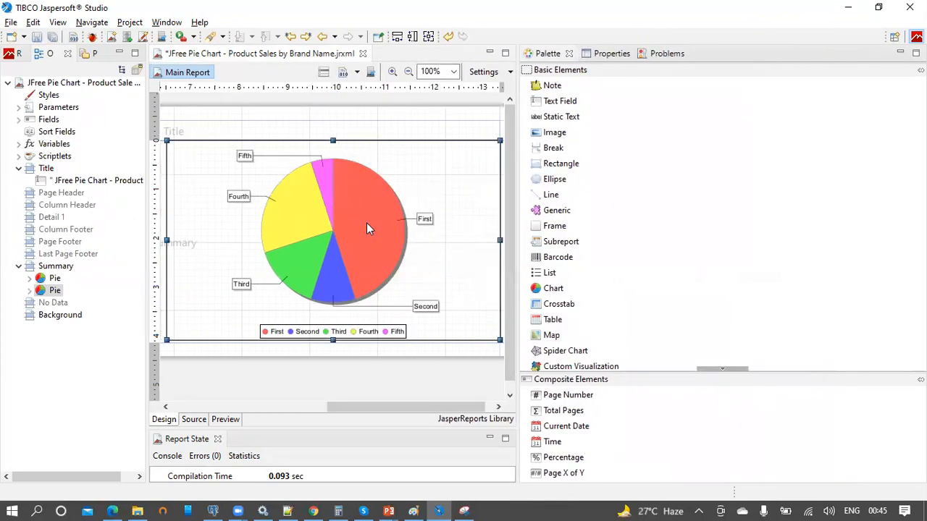
click(604, 57)
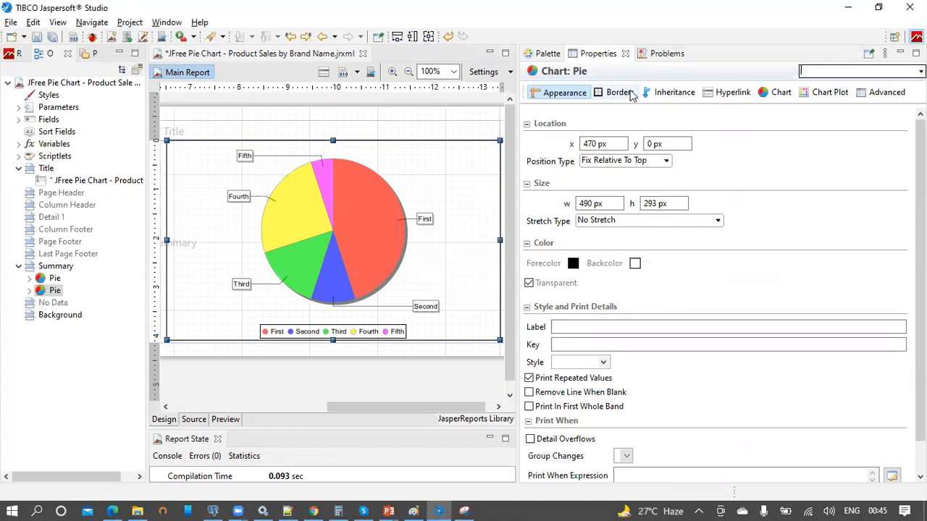
click(778, 93)
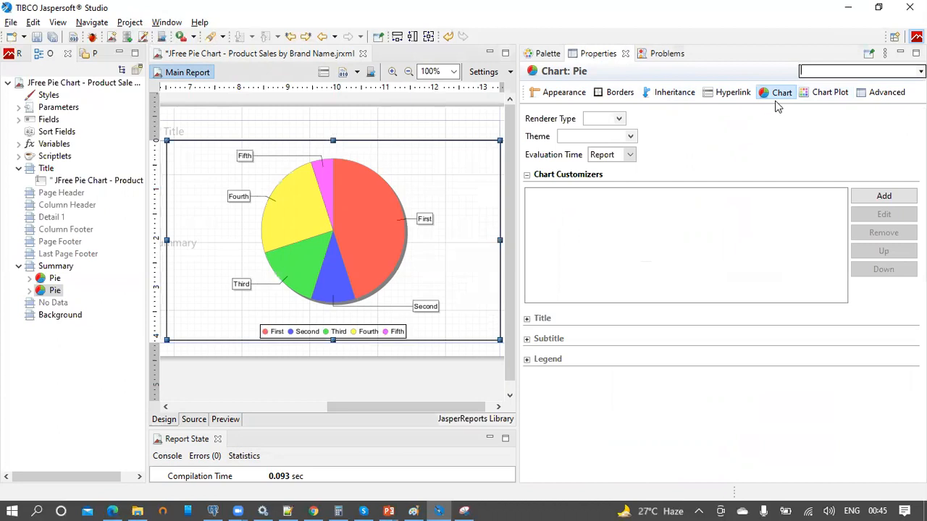
click(826, 92)
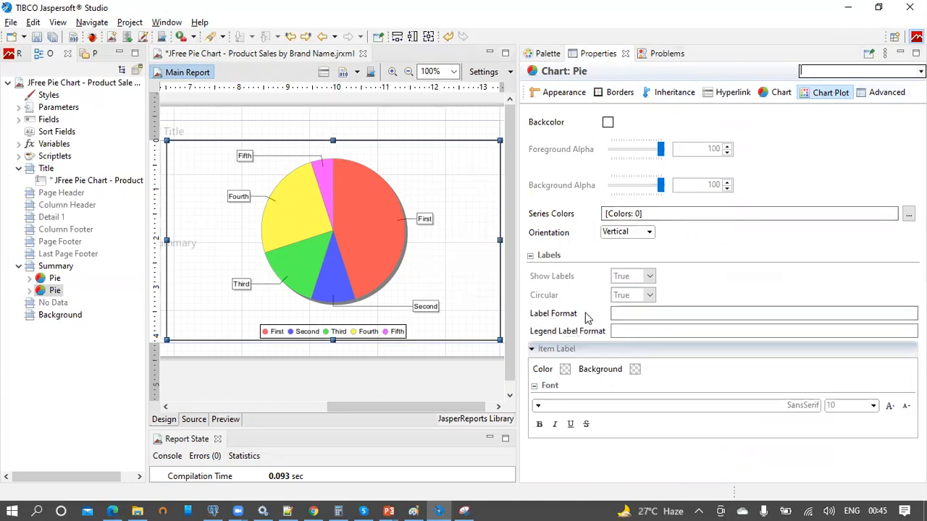
Enter {0} {1} {2} as the second pie chart's label format and examine its placeholders.
click(635, 313)
click(635, 313)
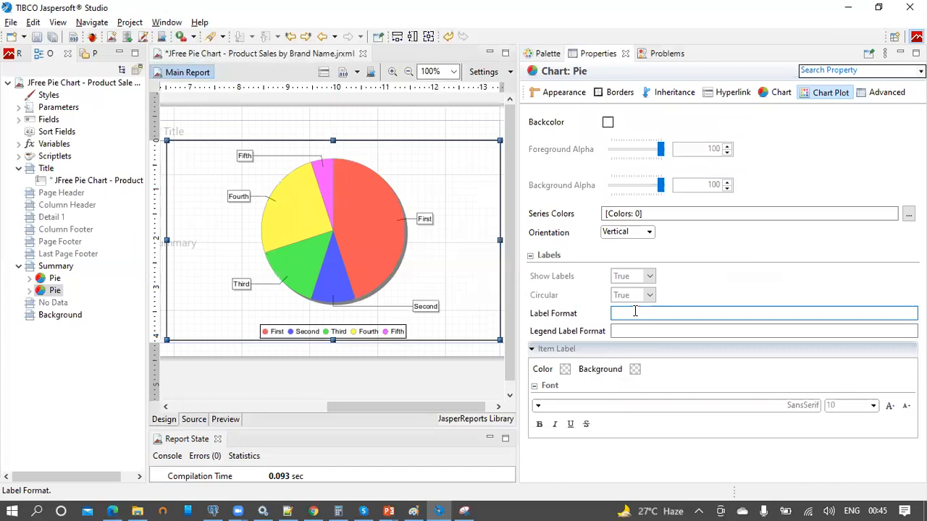
text({})
text(0)
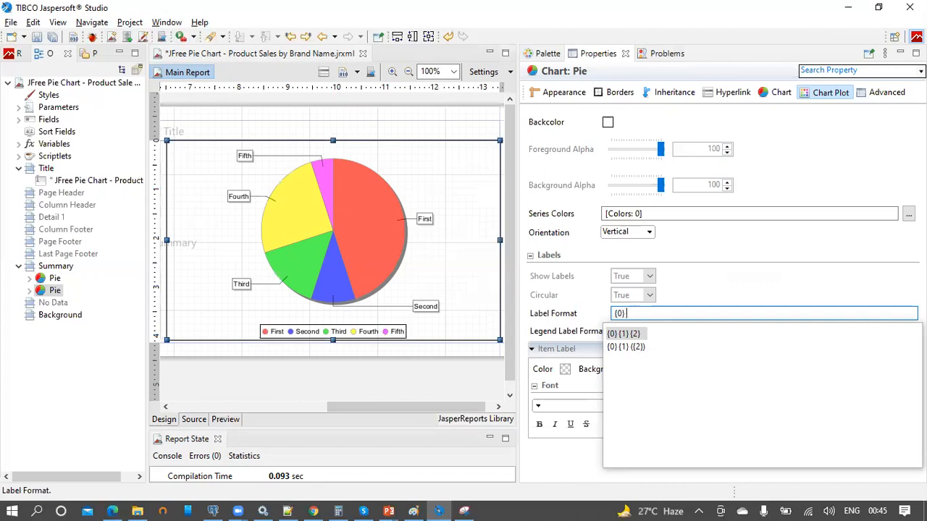
text( {})
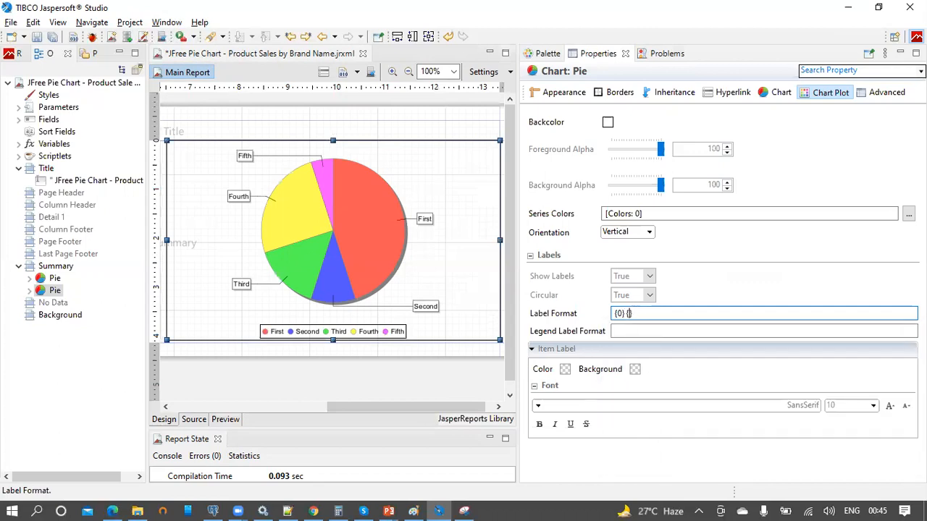
text(1)
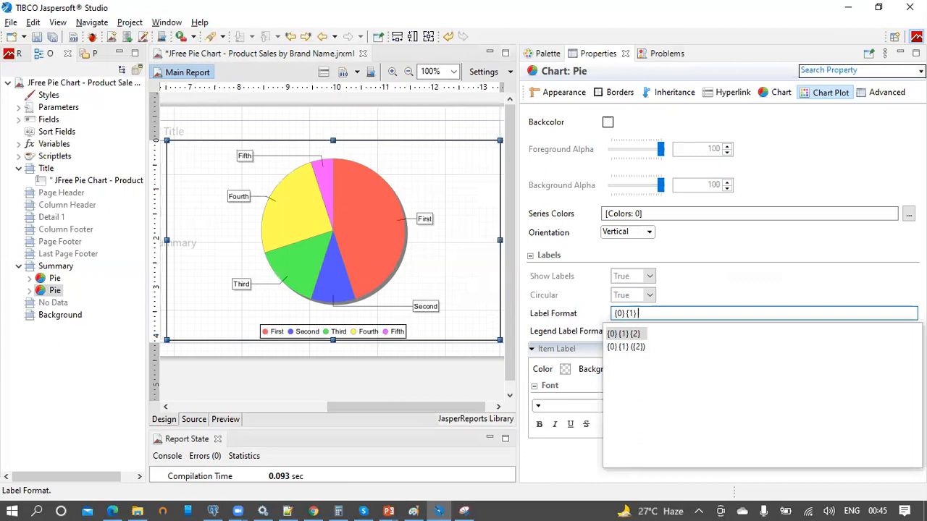
text( {})
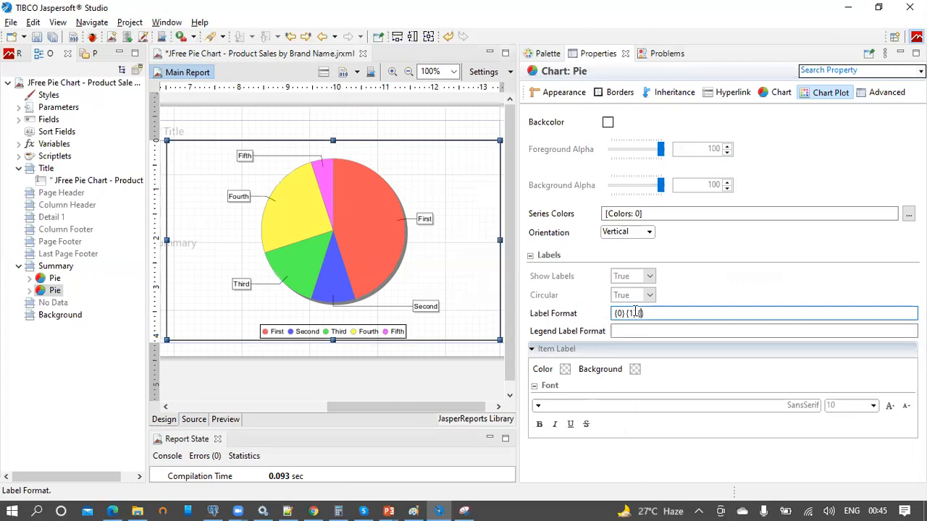
text(2)
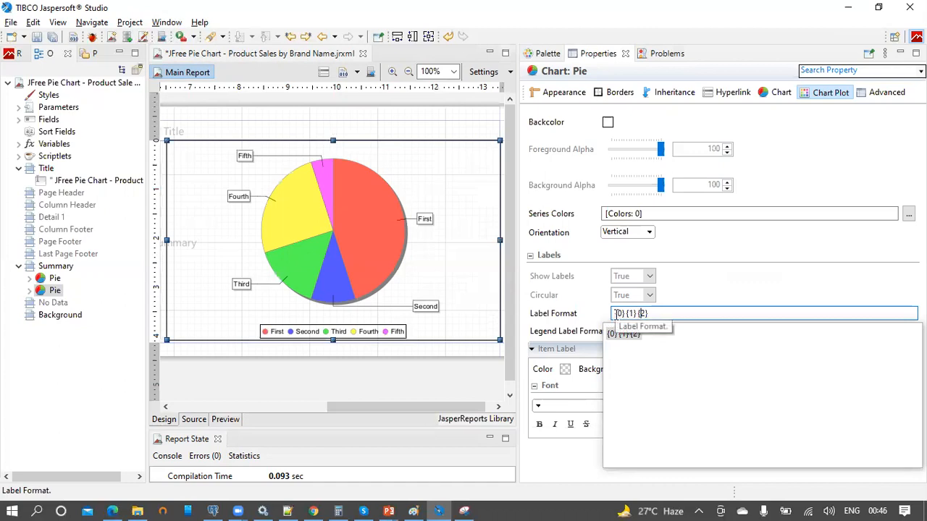
double_click(619, 313)
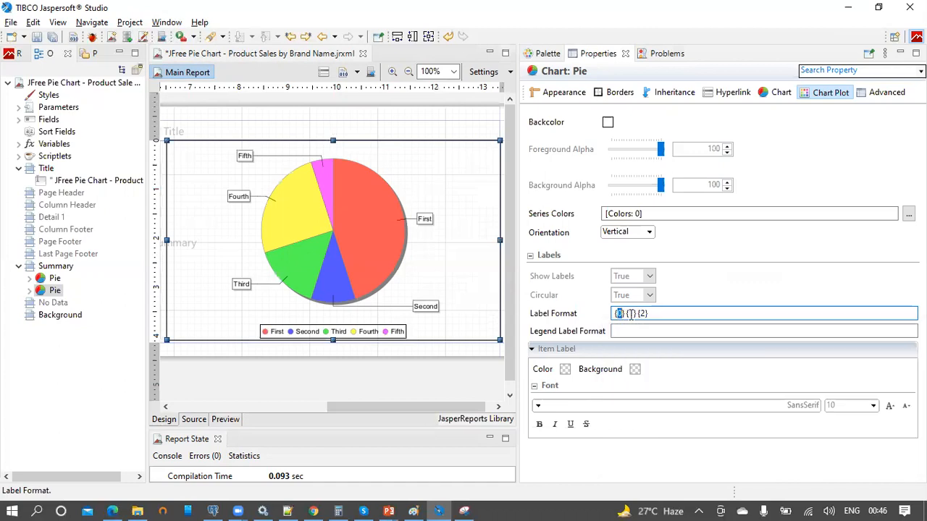
double_click(629, 313)
Enclose the last placeholder in parentheses so the label format is {0} {1} ({2}), and save the report.
text(2)
key(Left)
key(Left)
text(()
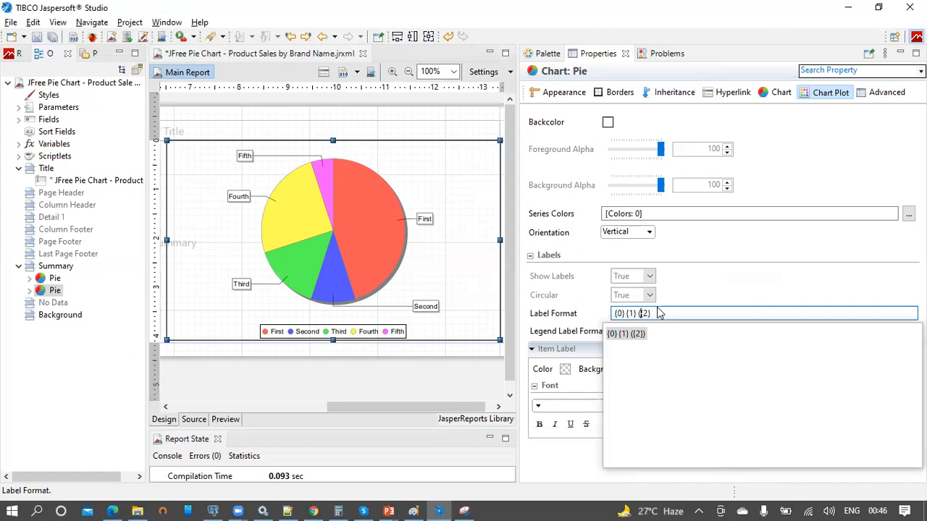
click(662, 315)
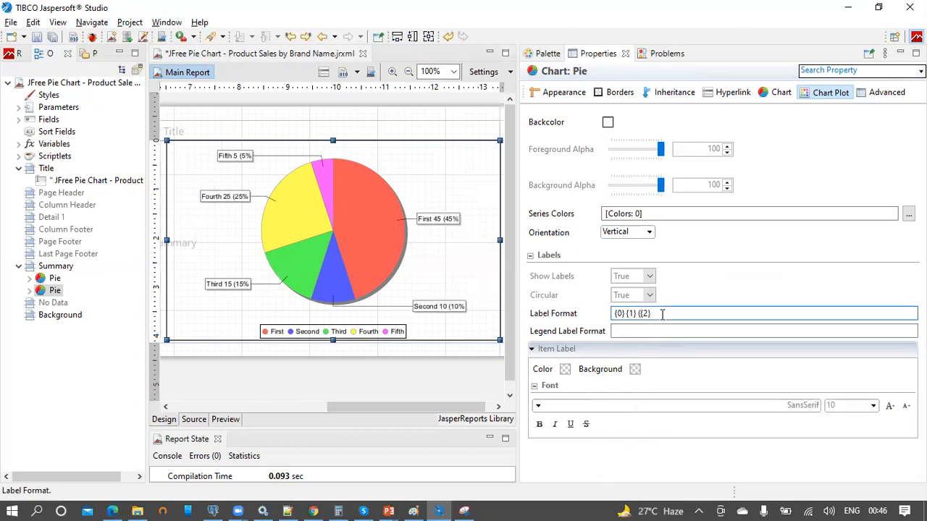
text())
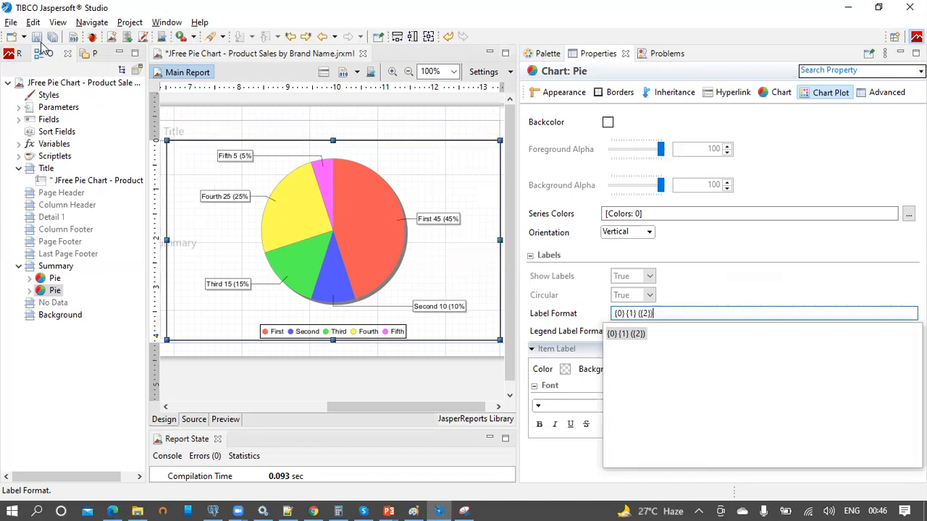
click(37, 36)
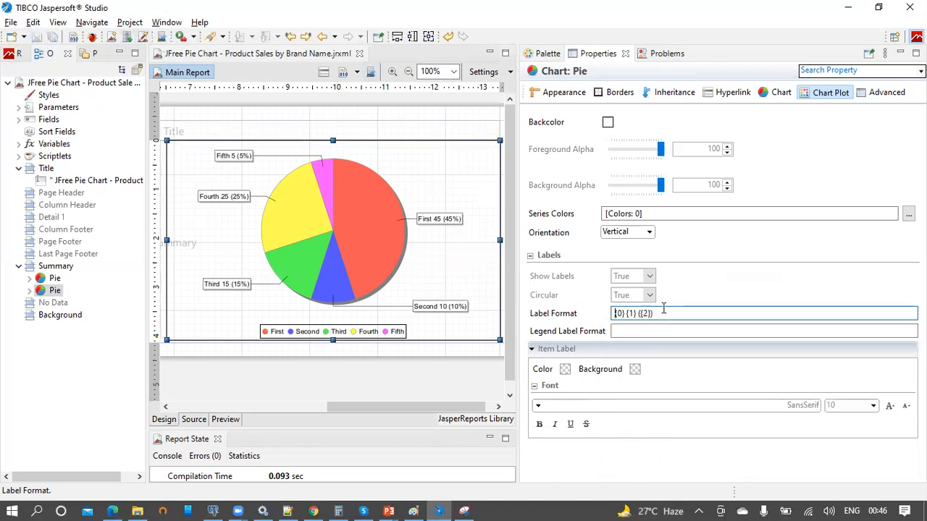
drag(681, 313, 605, 315)
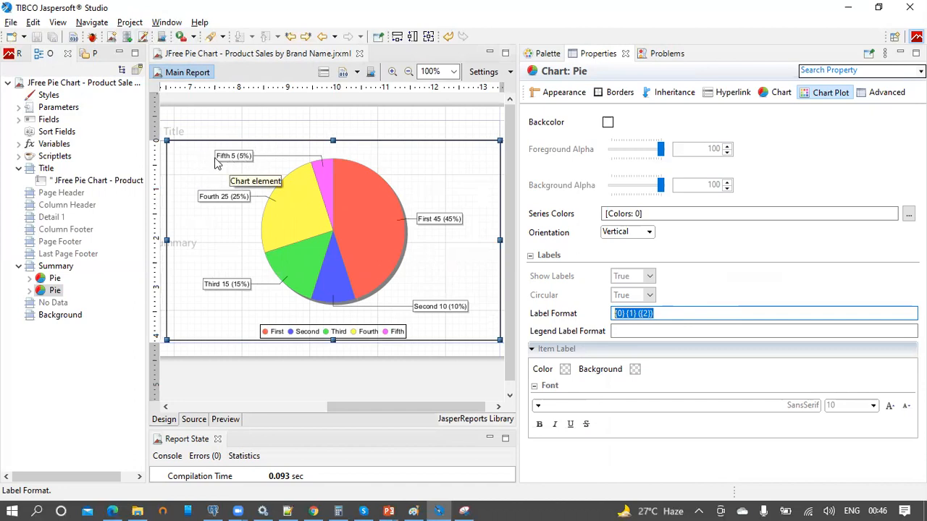
Preview the report with a wider report area and examine the slice labels of both pie charts.
click(230, 422)
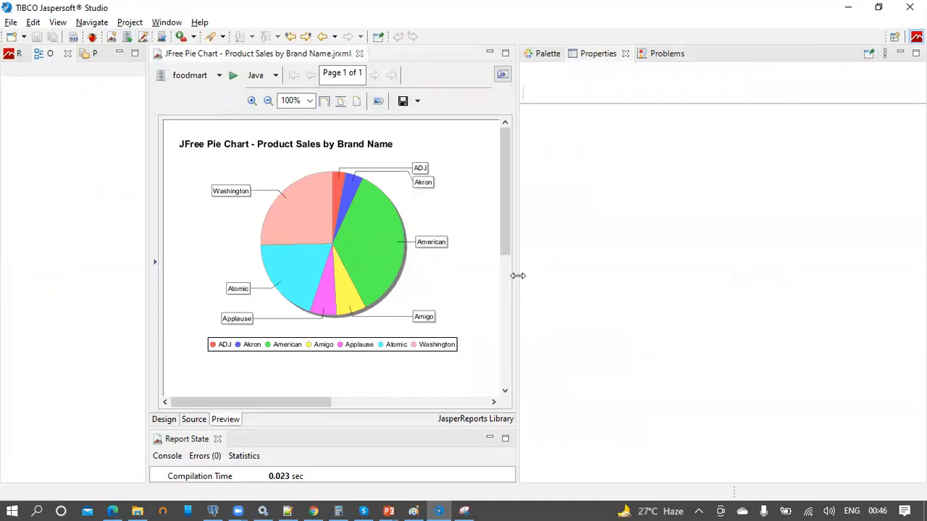
drag(573, 276, 772, 275)
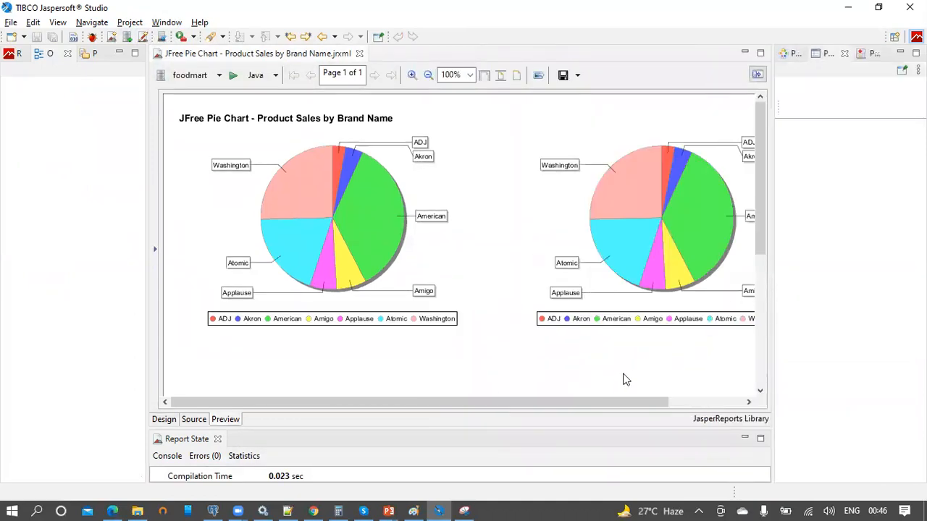
drag(554, 404, 645, 399)
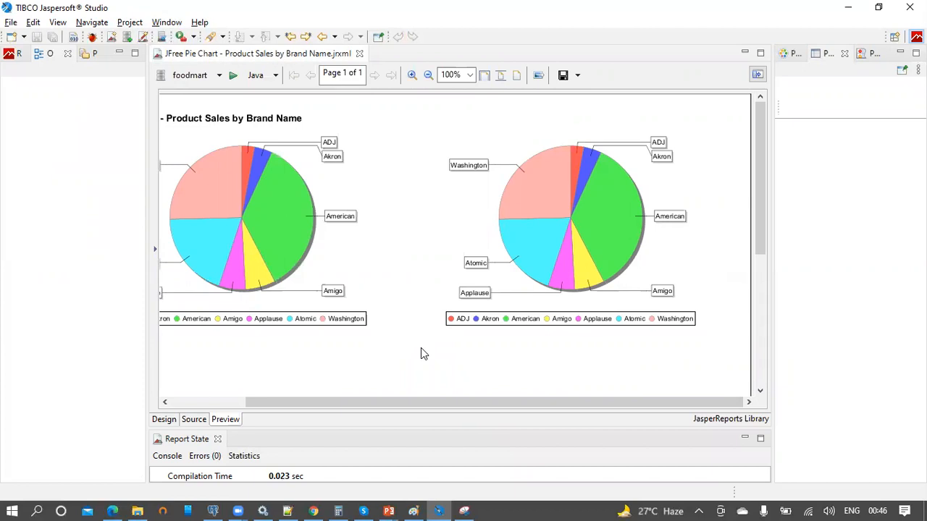
Return to the report design and clear the second pie chart's label expression in its chart data configuration.
click(165, 420)
drag(913, 328, 766, 371)
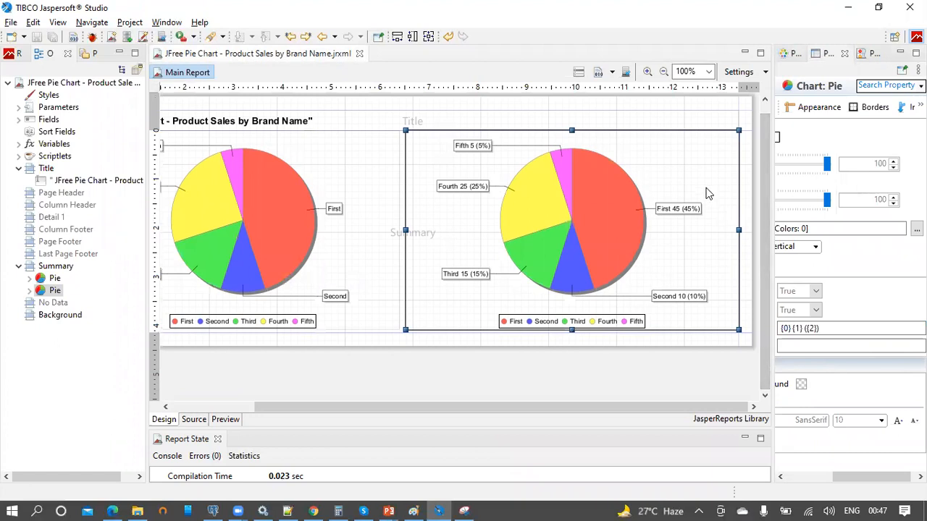
right_click(700, 150)
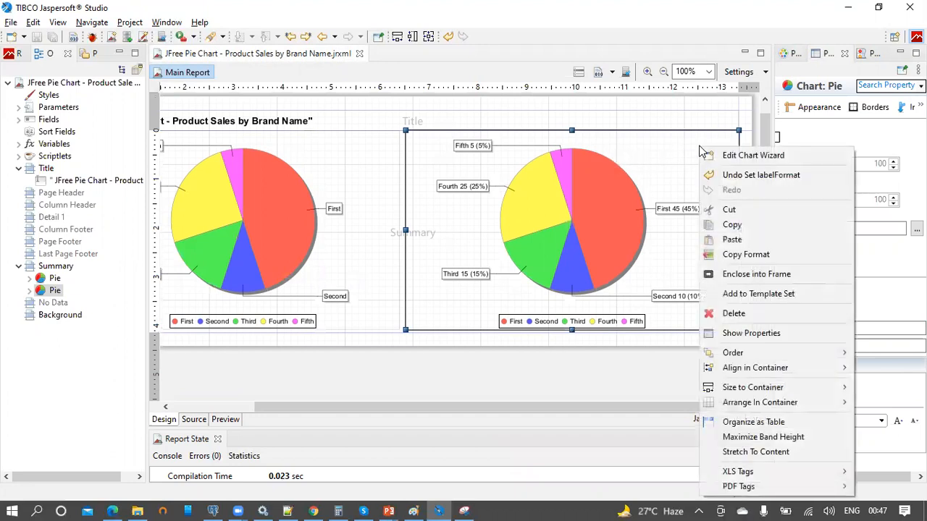
click(780, 160)
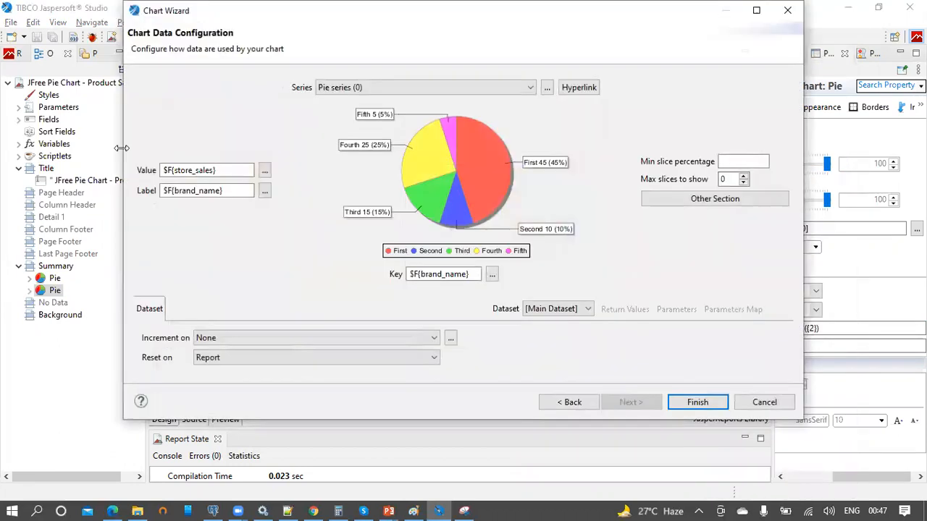
click(266, 192)
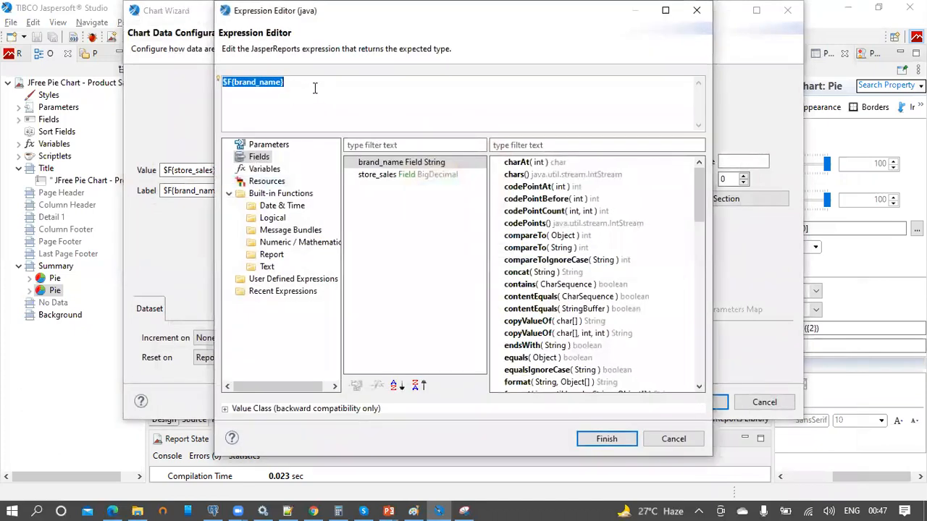
key(BackSpace)
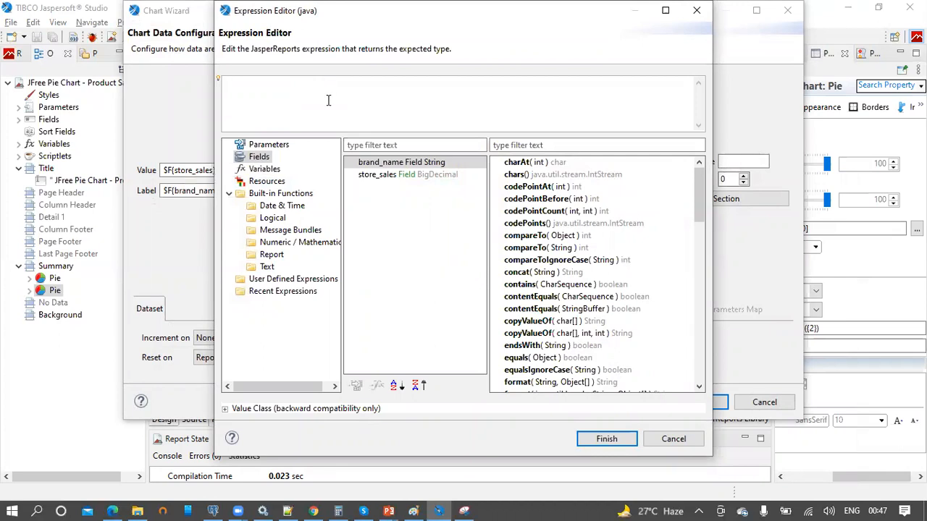
click(615, 440)
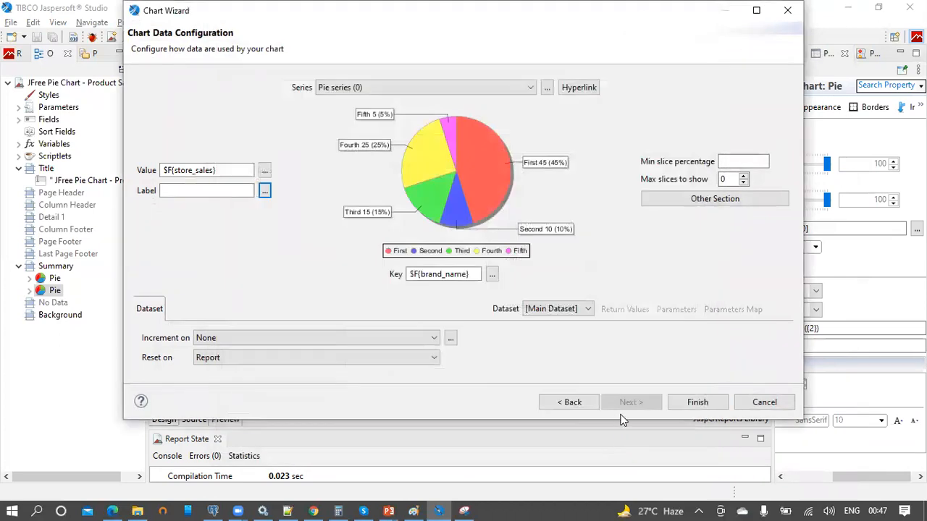
click(698, 404)
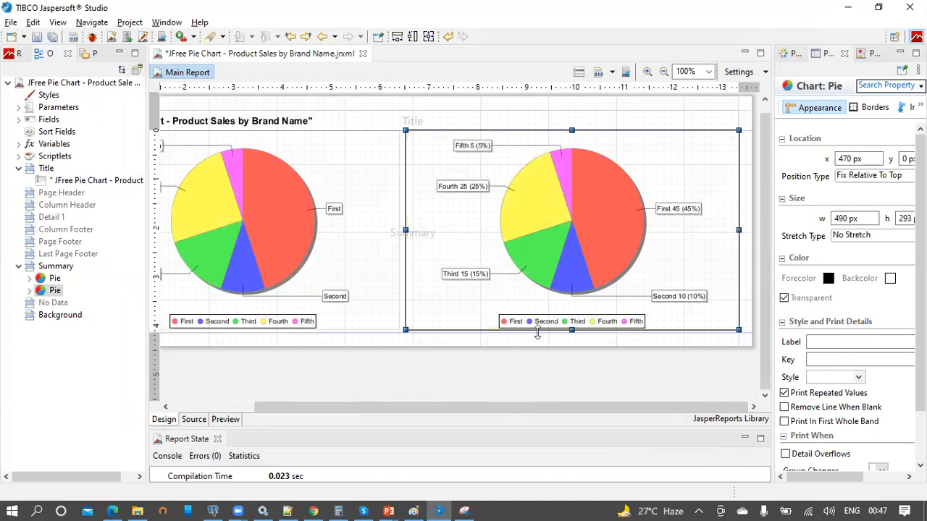
Reopen the second pie chart's plot settings, check the placeholders in its label format and save the report.
drag(770, 174, 611, 183)
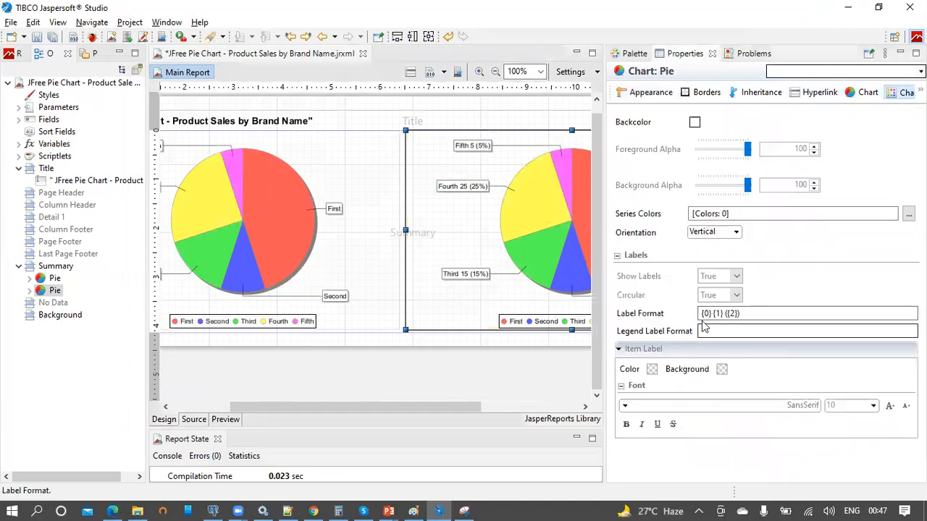
click(705, 313)
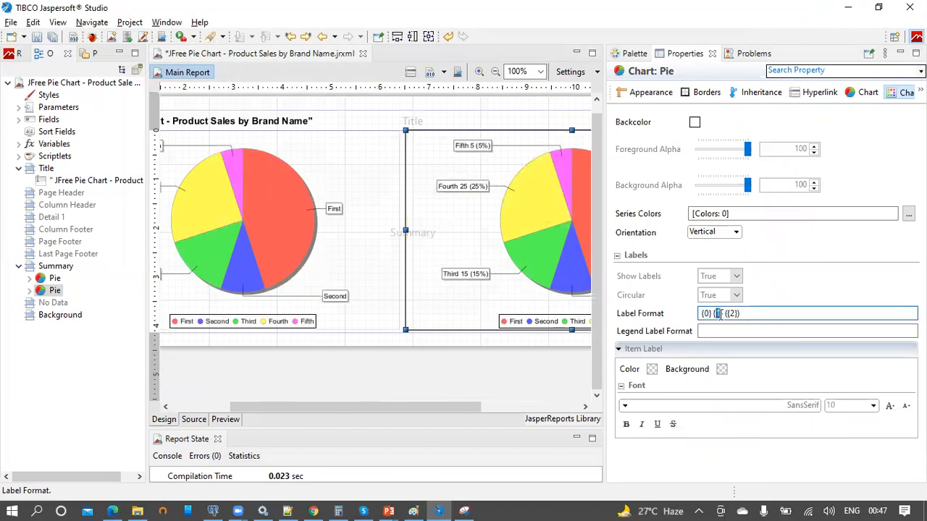
double_click(733, 314)
click(37, 36)
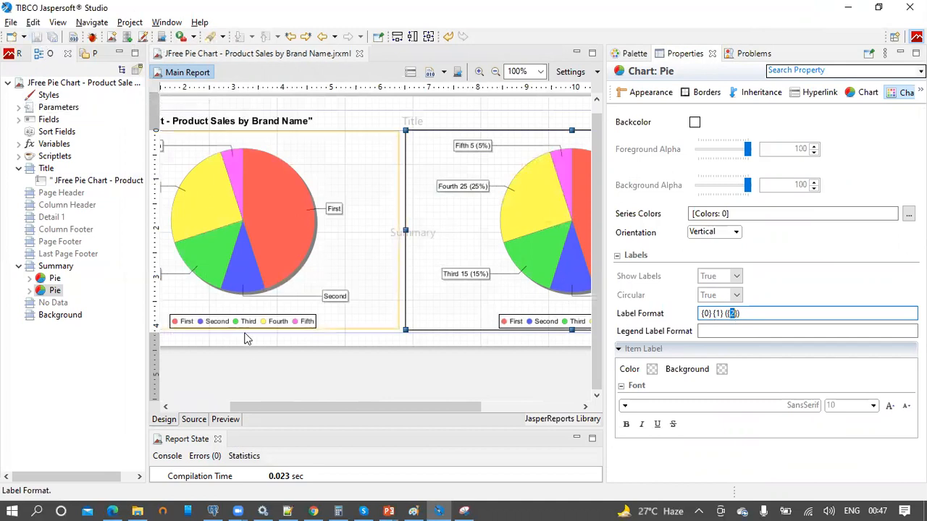
Preview the report to examine the second pie chart's custom labels, and return to the start of the report design.
click(226, 419)
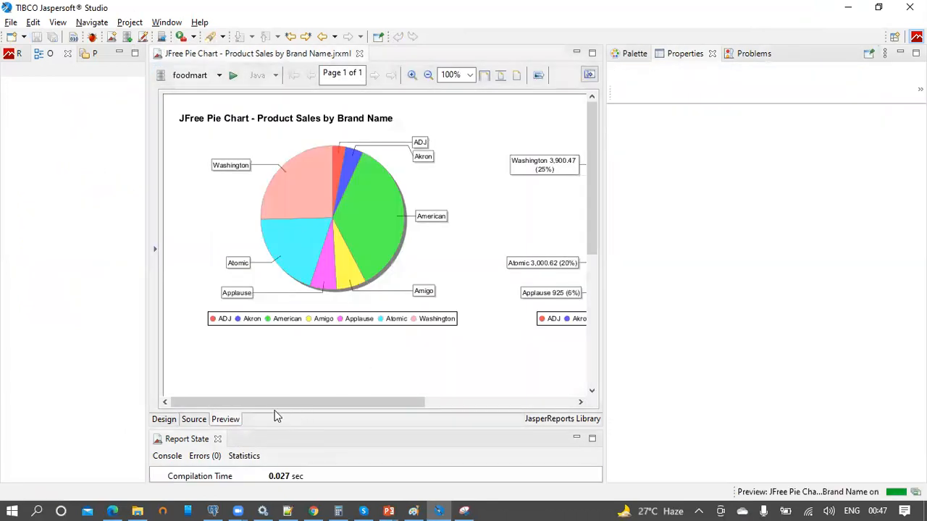
drag(251, 405, 422, 405)
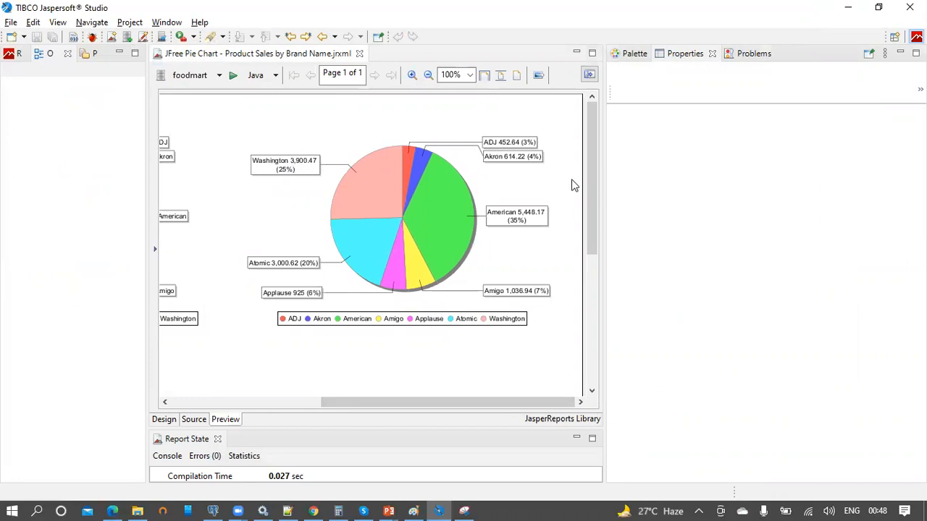
click(164, 423)
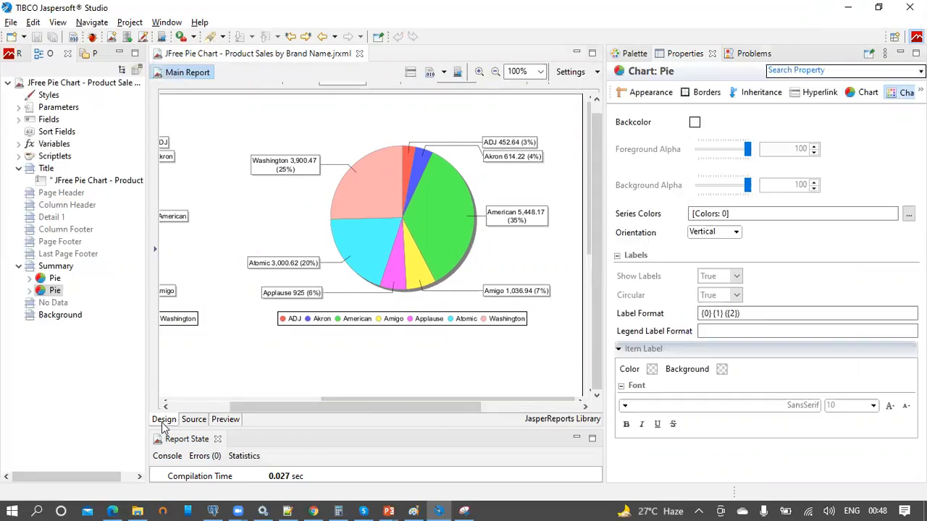
drag(254, 410, 194, 410)
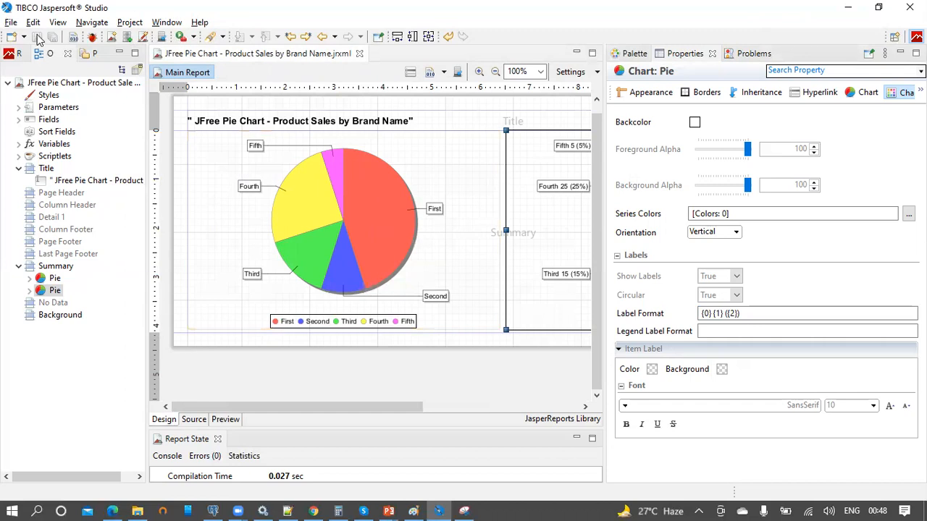
Start a new Blank A4 report and name its file JFree Bar Chart - Monthly Product Sales.jrxml, copying the title from the query in pgAdmin.
click(387, 510)
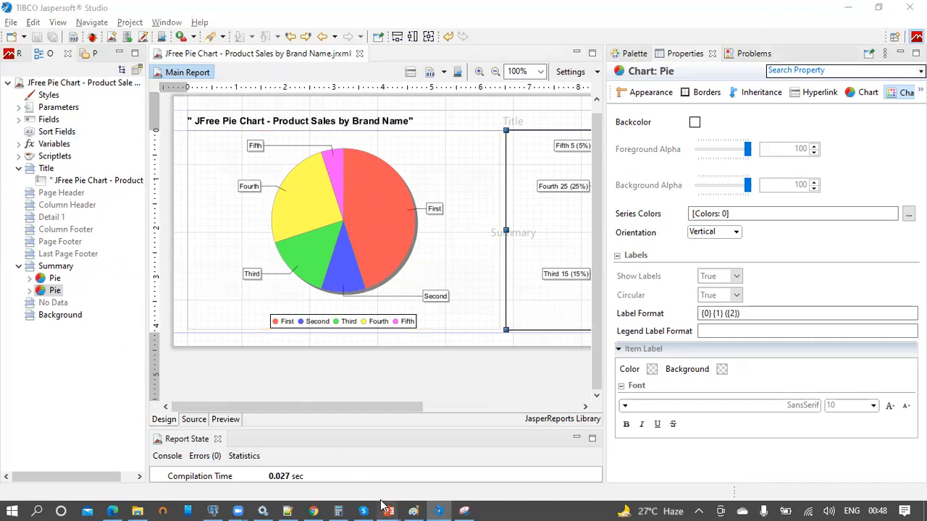
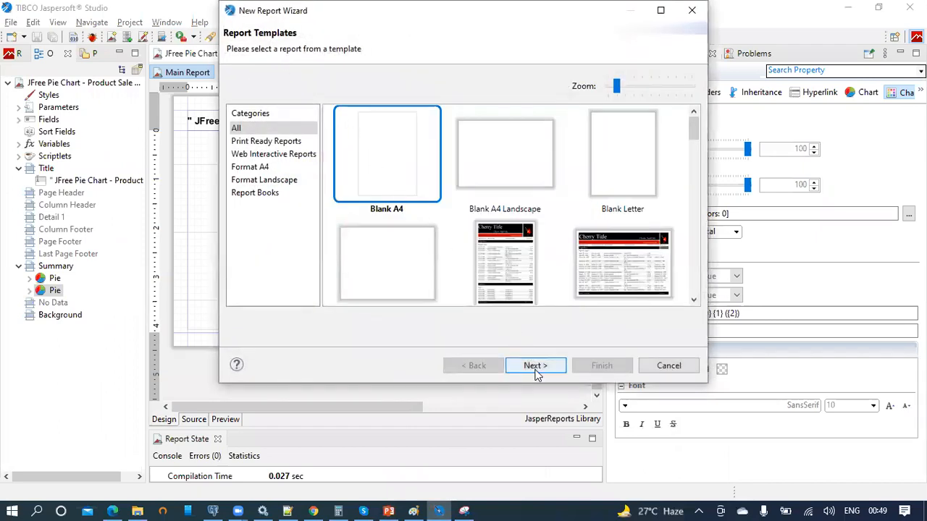
click(535, 367)
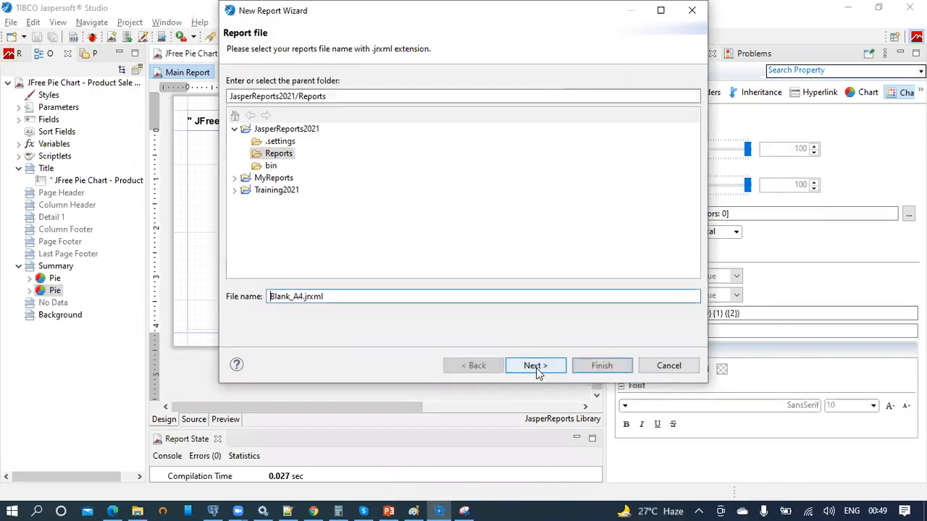
click(213, 511)
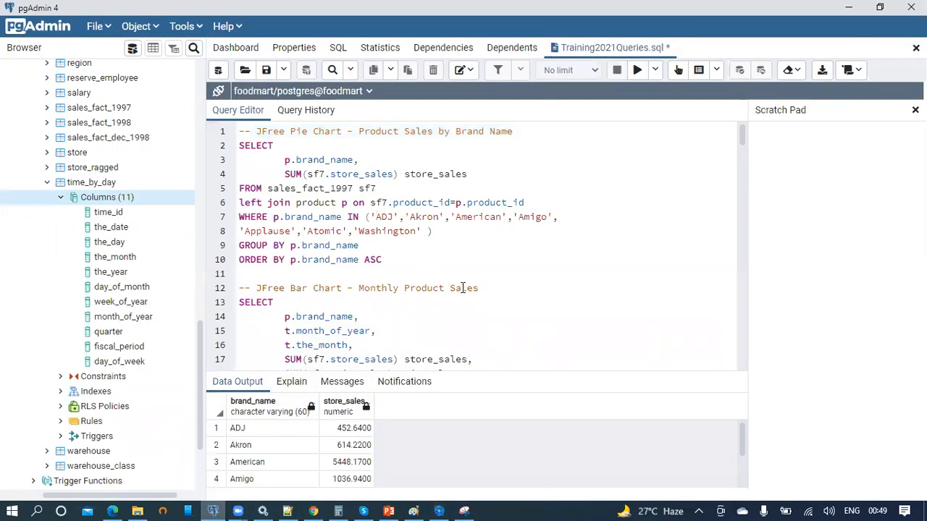
drag(479, 289, 256, 288)
key(ctrl+c)
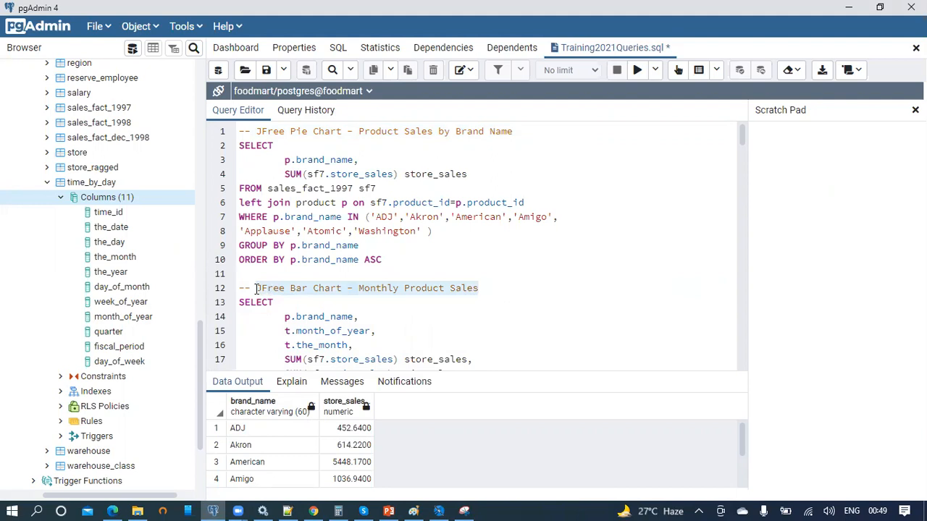
key(alt+Tab)
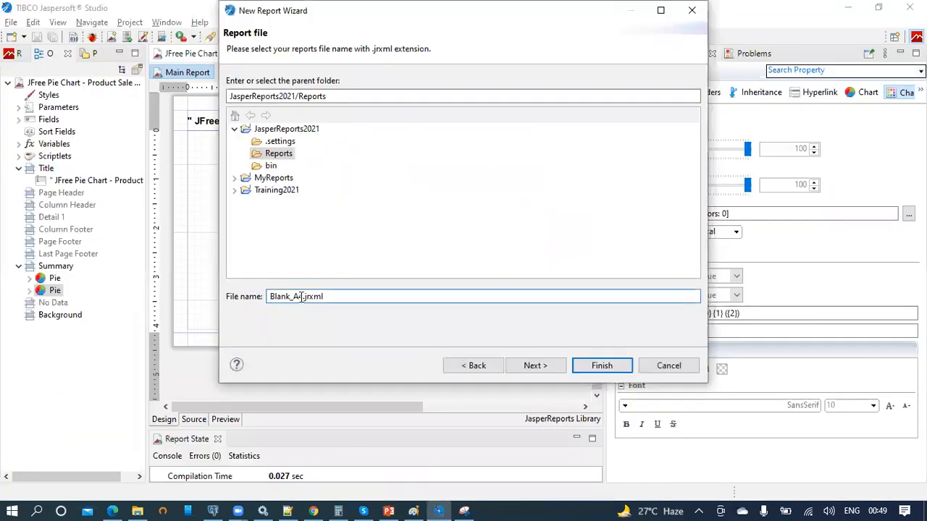
drag(302, 296, 261, 297)
key(ctrl+v)
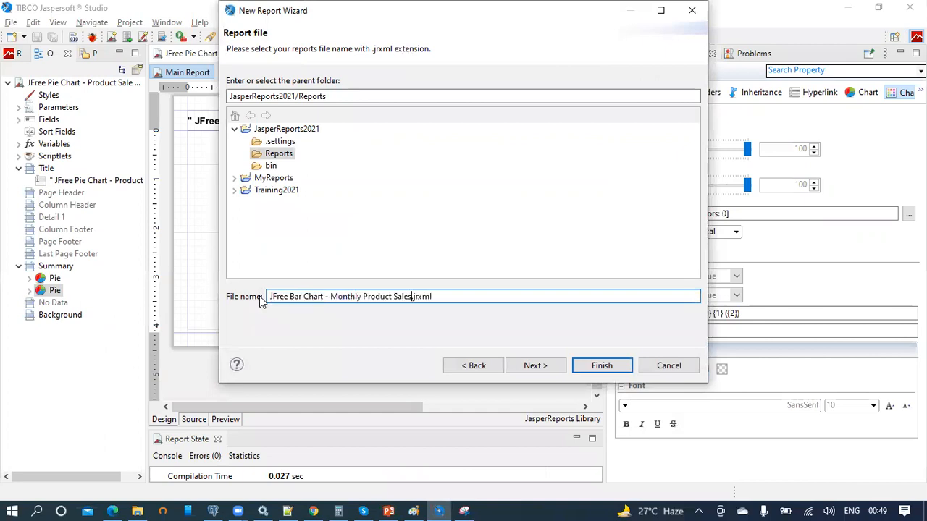
Continue to the data source settings and choose the foodmart database JDBC connection as the data adapter.
click(534, 365)
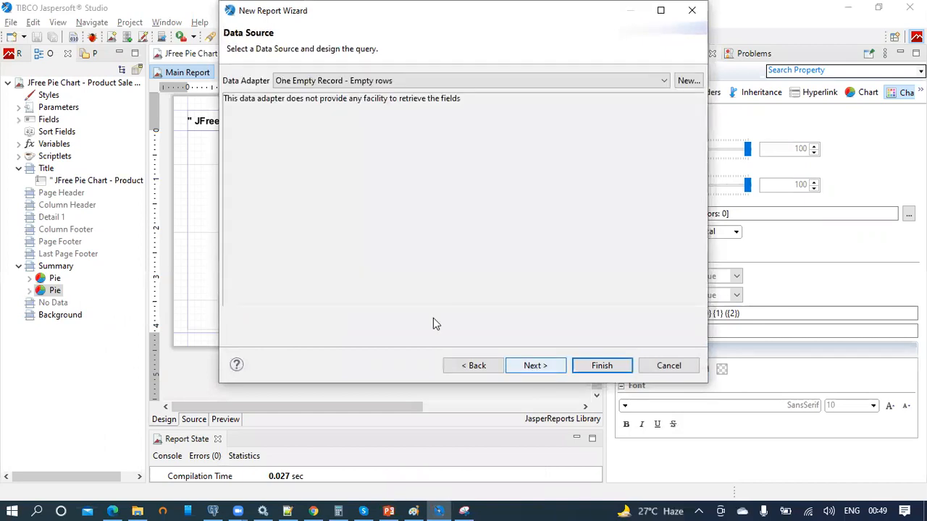
click(341, 82)
click(328, 96)
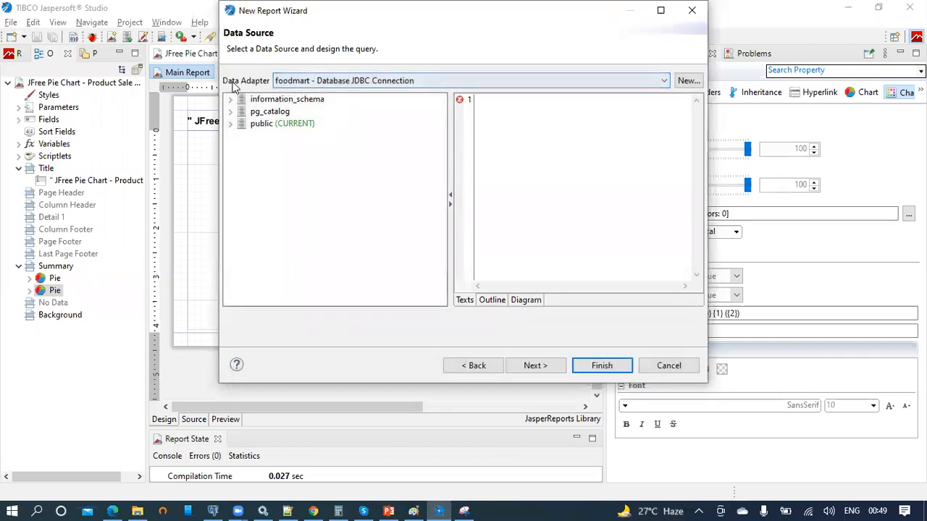
Switch to pgAdmin, run the Monthly Product Sales query and enlarge the results area.
click(213, 512)
click(383, 303)
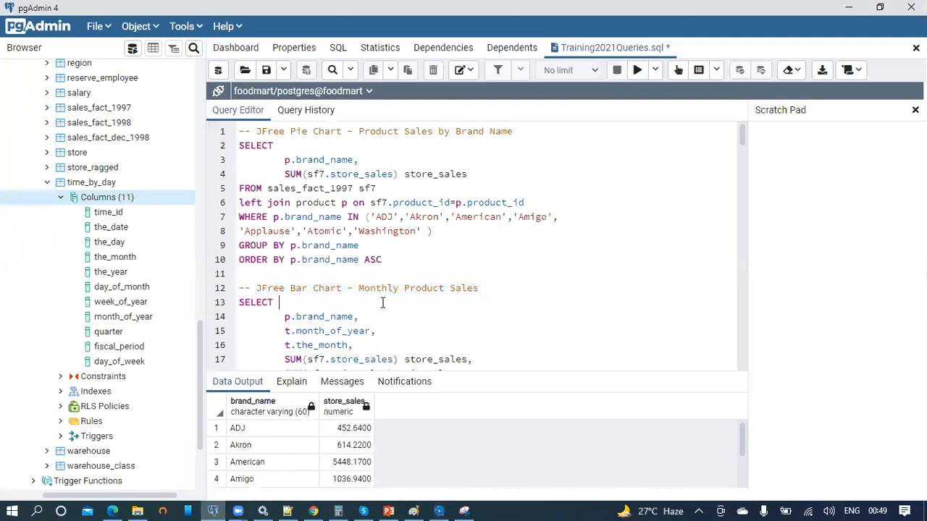
scroll(393, 283, down, 3)
scroll(376, 286, up, 2)
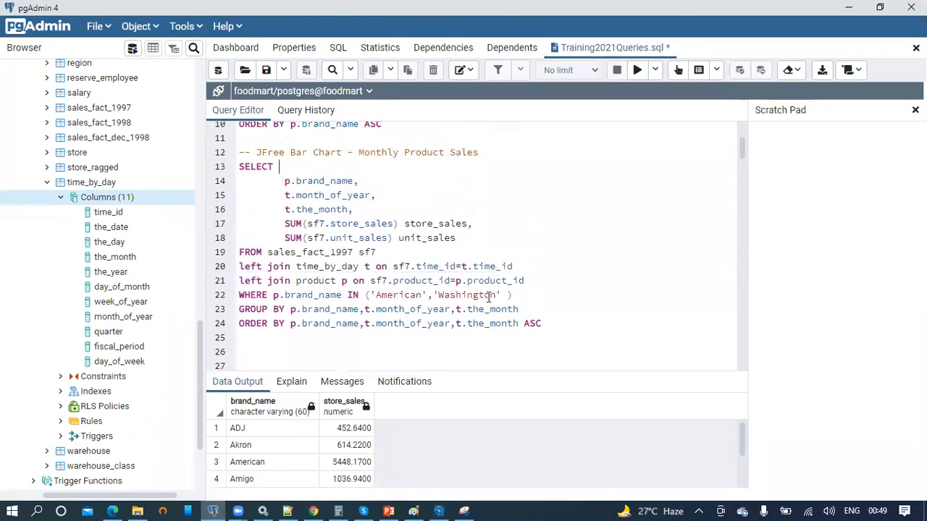
drag(547, 330, 229, 167)
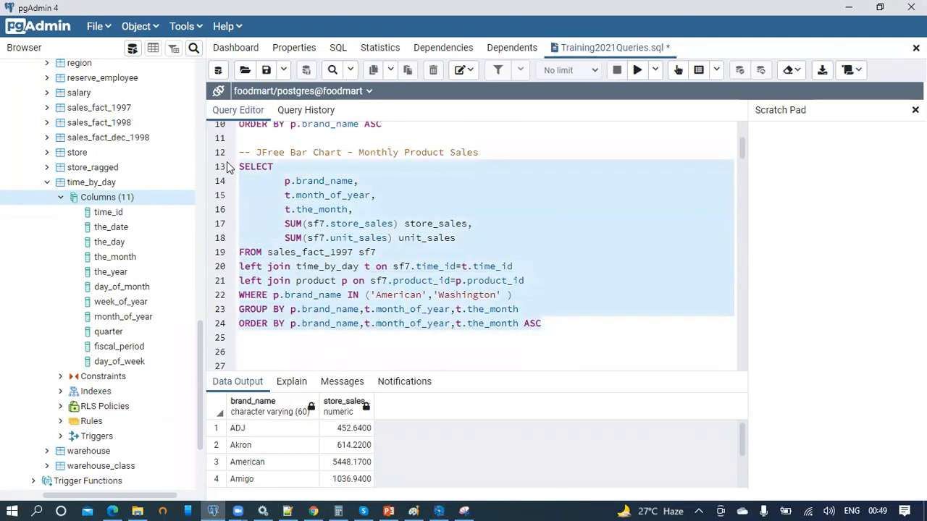
click(638, 71)
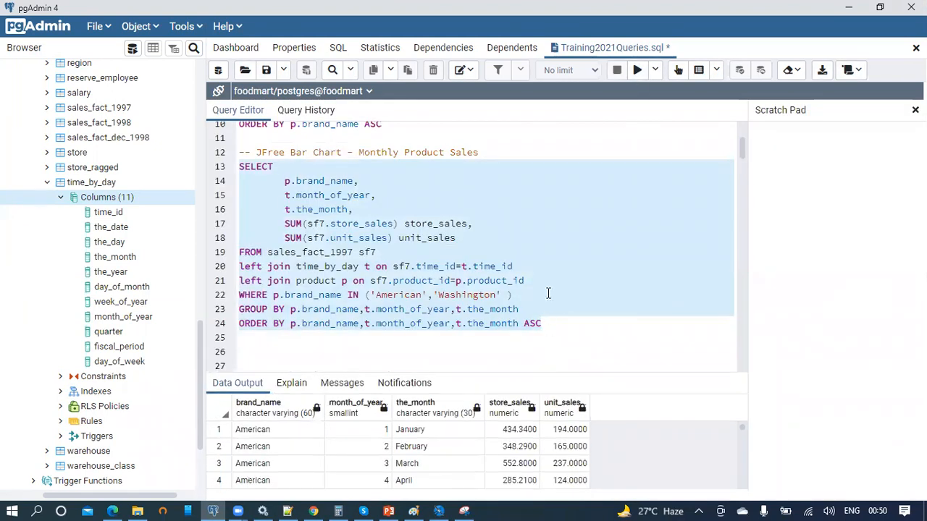
drag(547, 374, 548, 212)
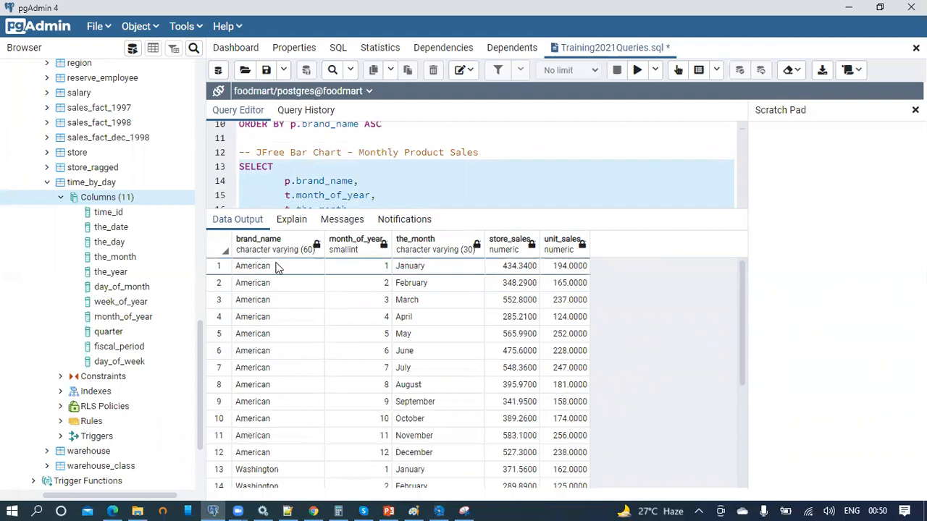
Examine the query's brand name filter and compare it with the brand and month columns in the result rows.
click(426, 190)
scroll(427, 189, down, 1)
scroll(427, 188, down, 4)
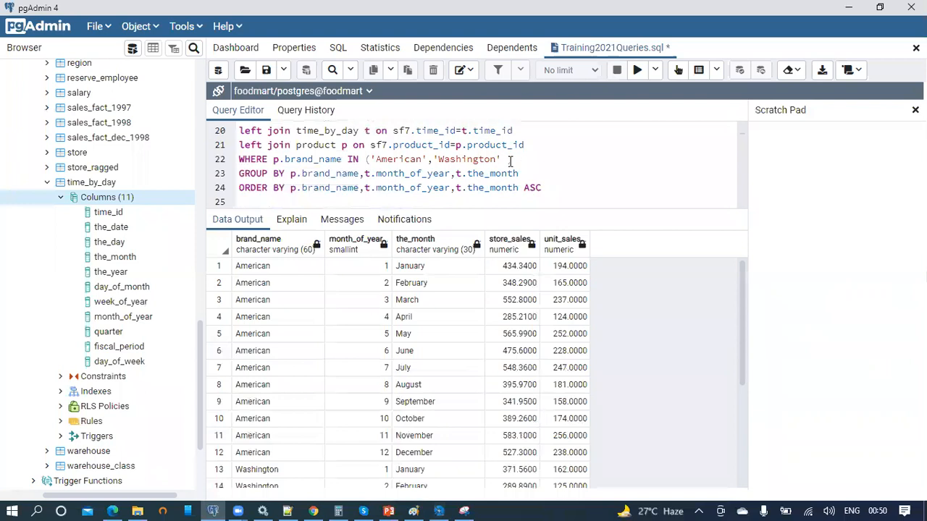
drag(520, 161, 234, 161)
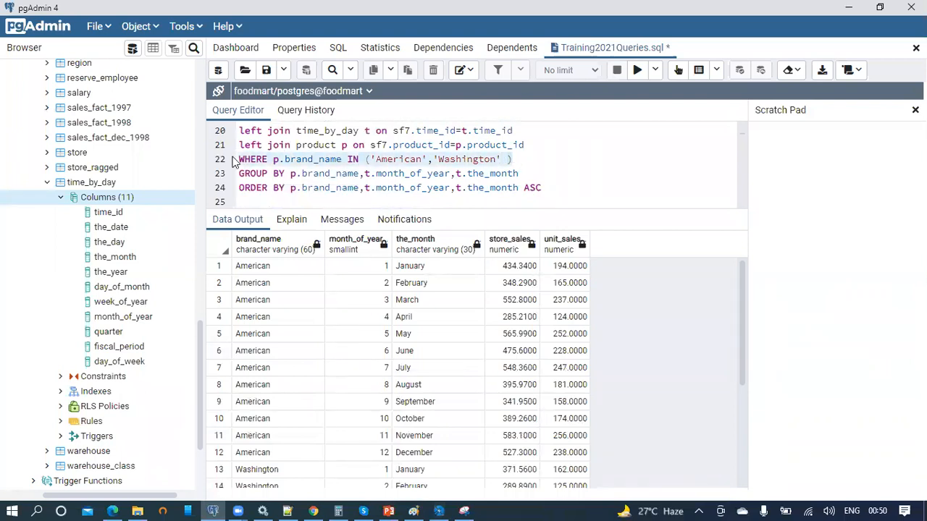
click(264, 269)
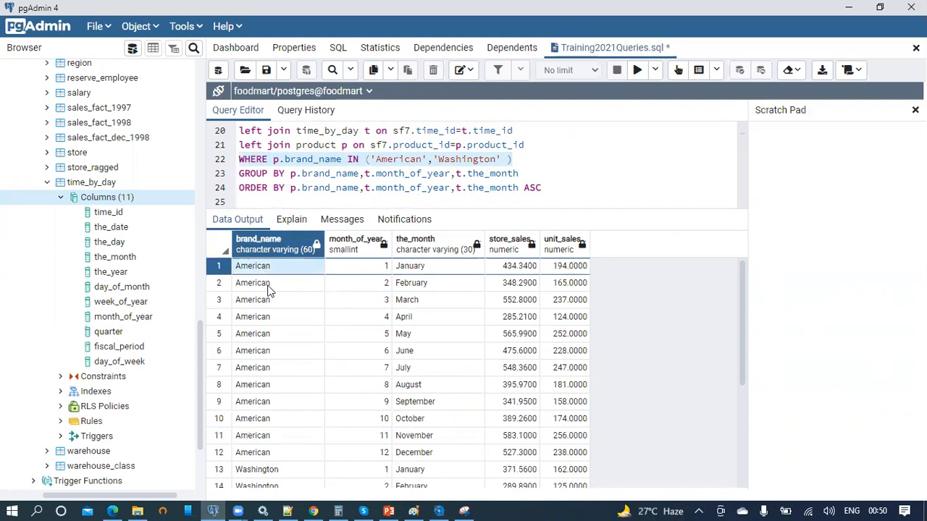
scroll(286, 369, down, 3)
click(281, 369)
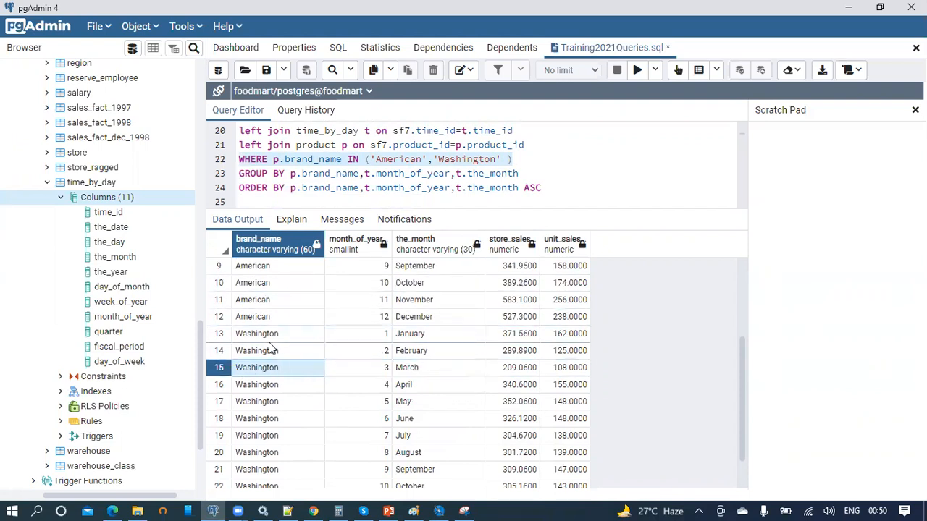
scroll(269, 365, up, 3)
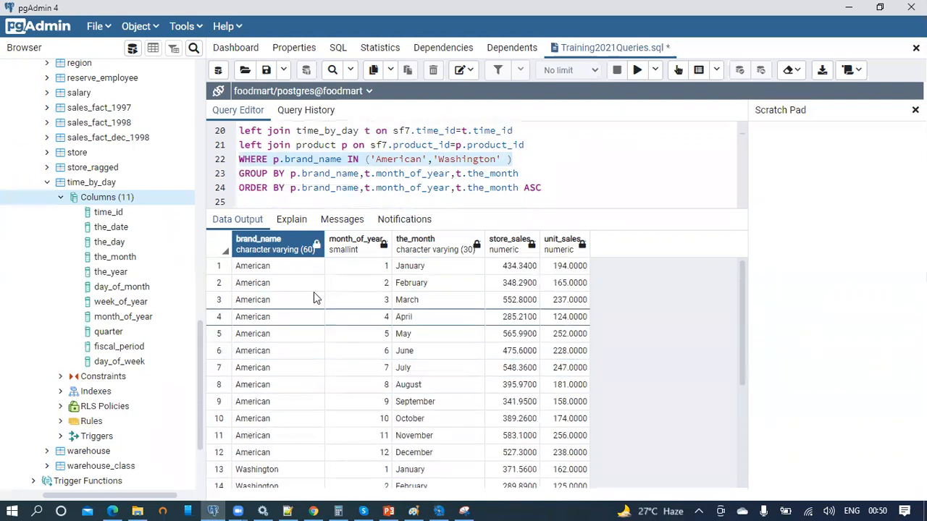
click(437, 274)
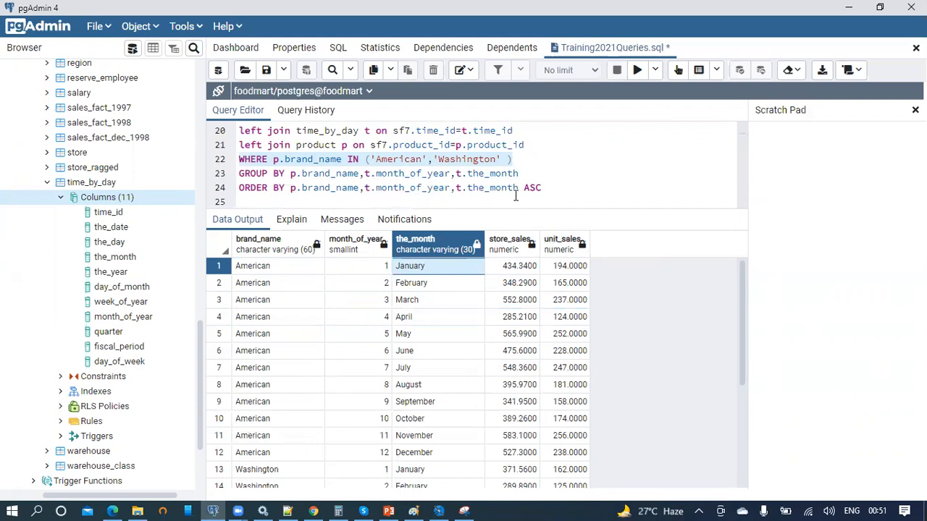
Copy the whole Monthly Product Sales query with its comment line and paste it into the report wizard's query editor in Jaspersoft Studio.
drag(509, 210, 493, 355)
scroll(381, 208, up, 6)
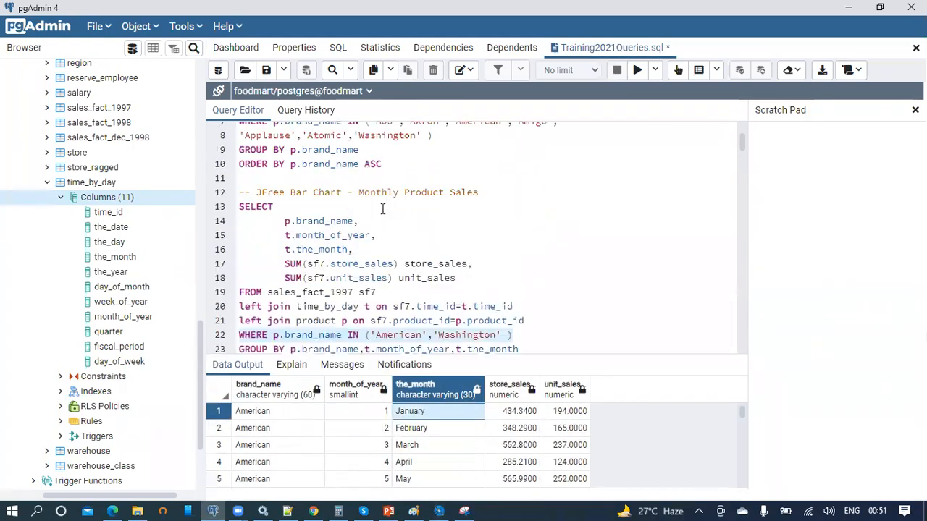
scroll(528, 269, down, 3)
drag(553, 324, 212, 159)
key(ctrl+c)
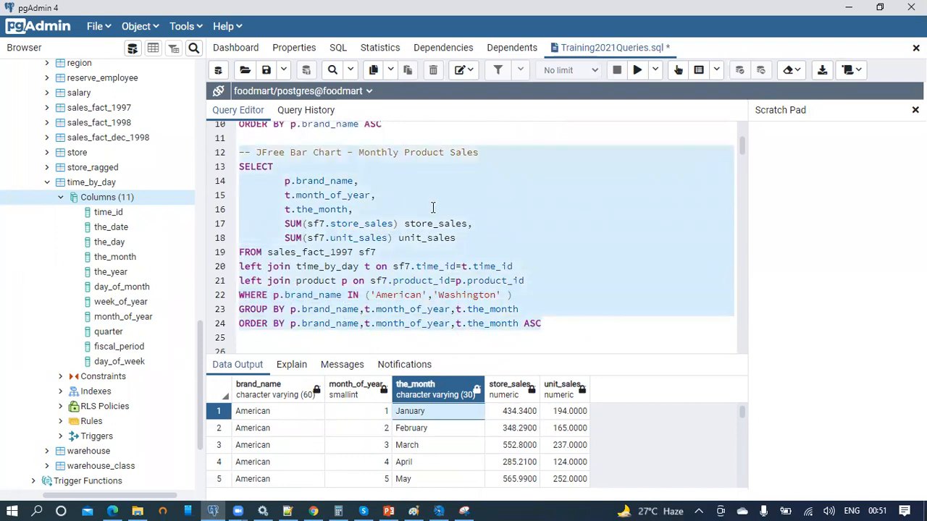
click(439, 512)
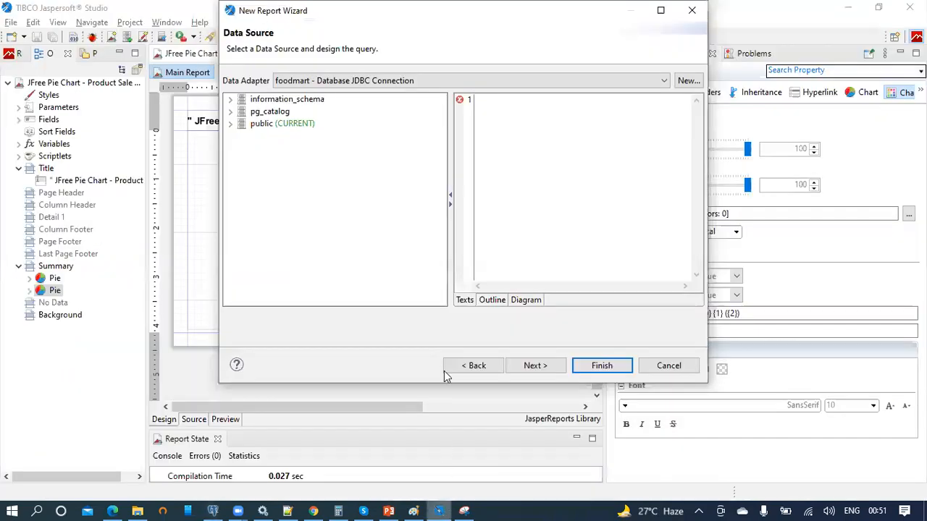
key(ctrl+v)
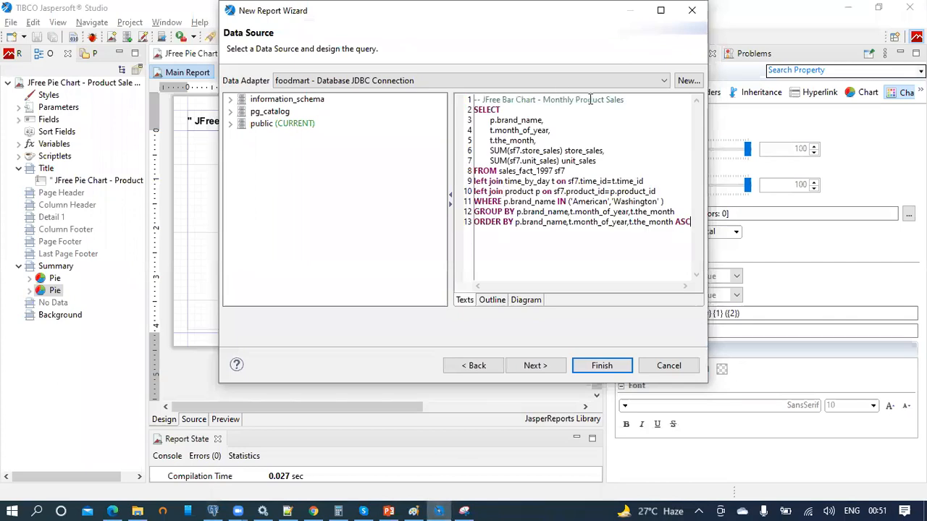
Remove the comment line above SELECT from the pasted query and maximize the wizard window.
drag(632, 100, 469, 98)
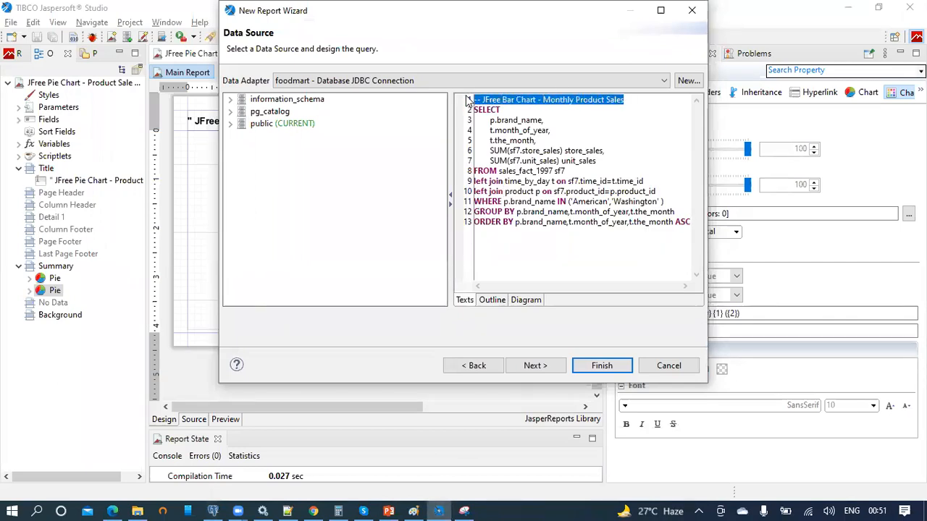
key(Delete)
key(Delete)
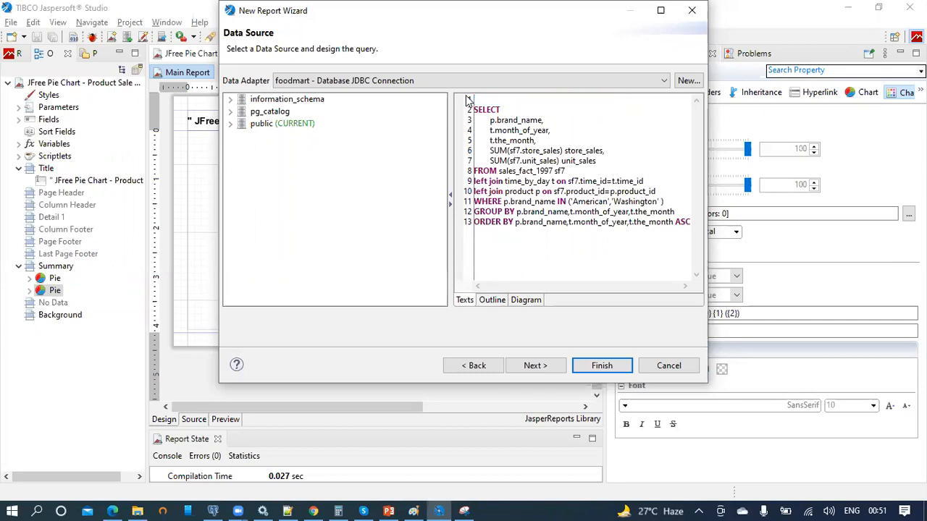
click(659, 10)
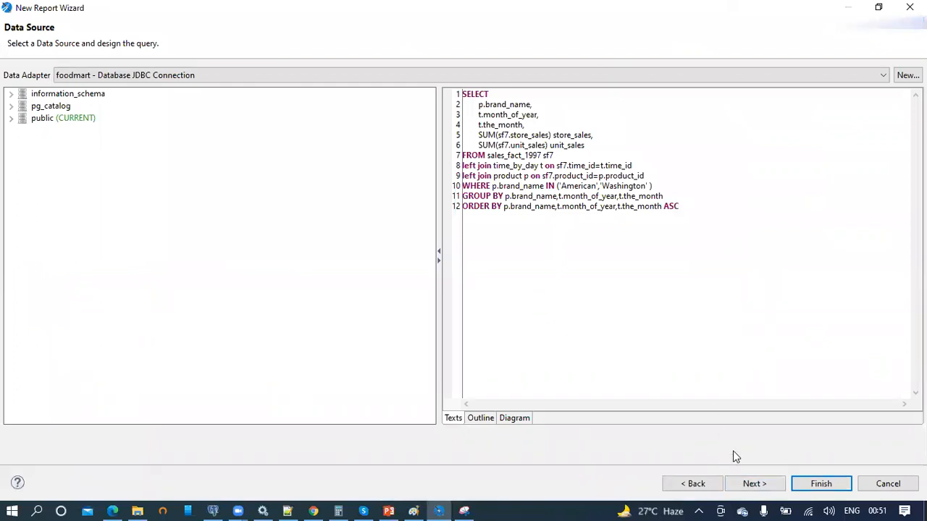
Add all dataset fields to the report, leave the grouping empty and generate the report.
click(753, 484)
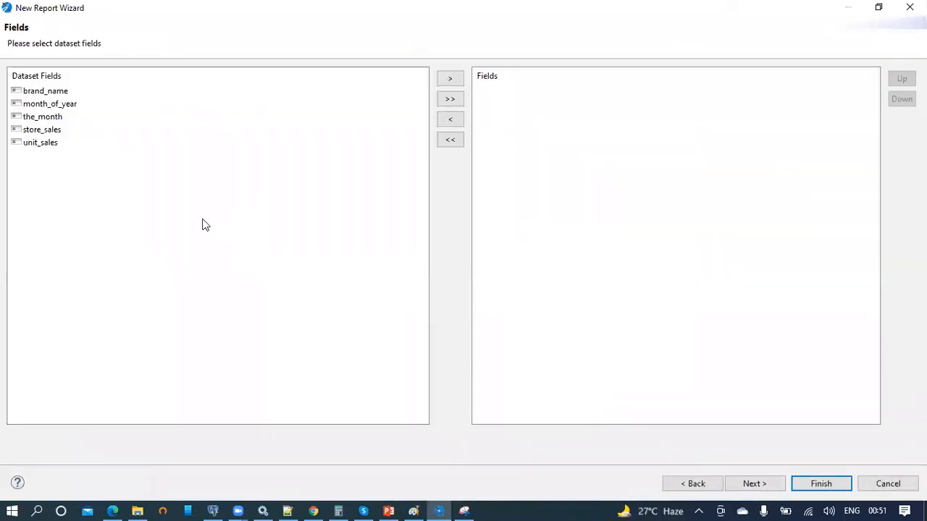
click(450, 100)
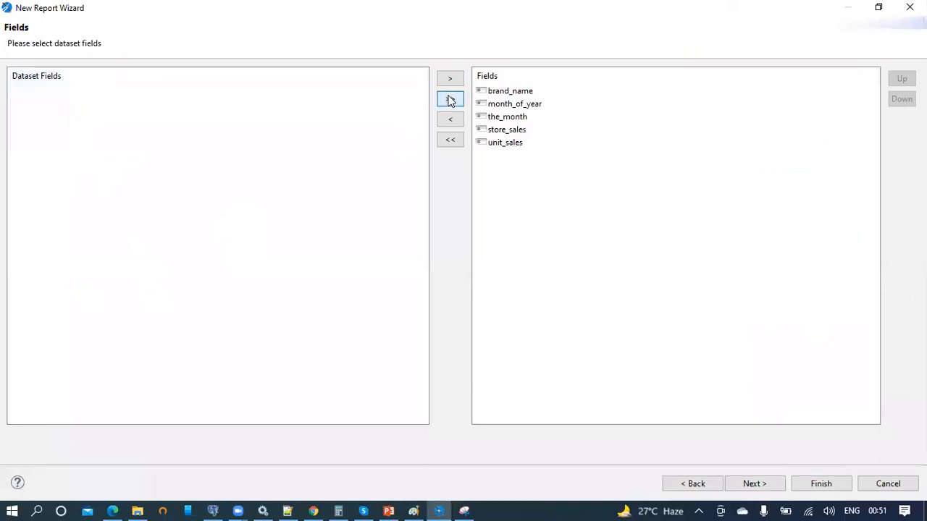
click(754, 483)
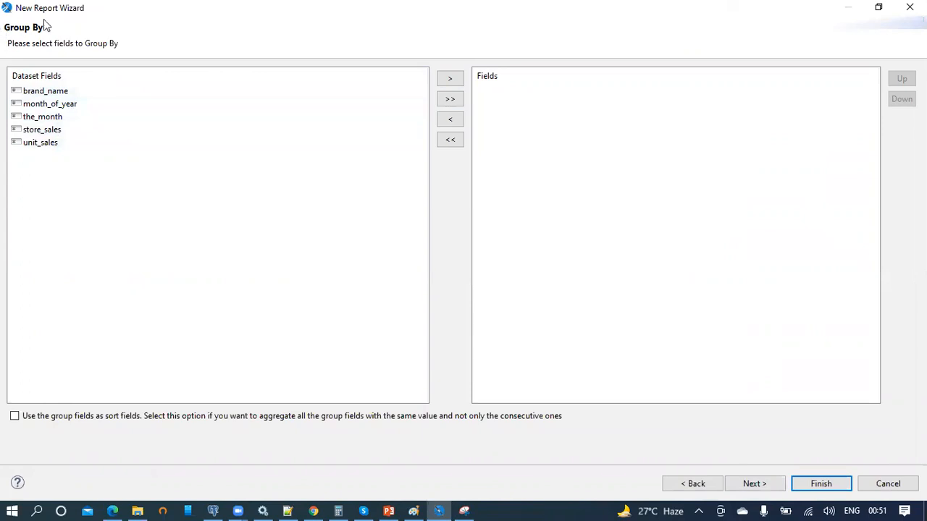
click(757, 486)
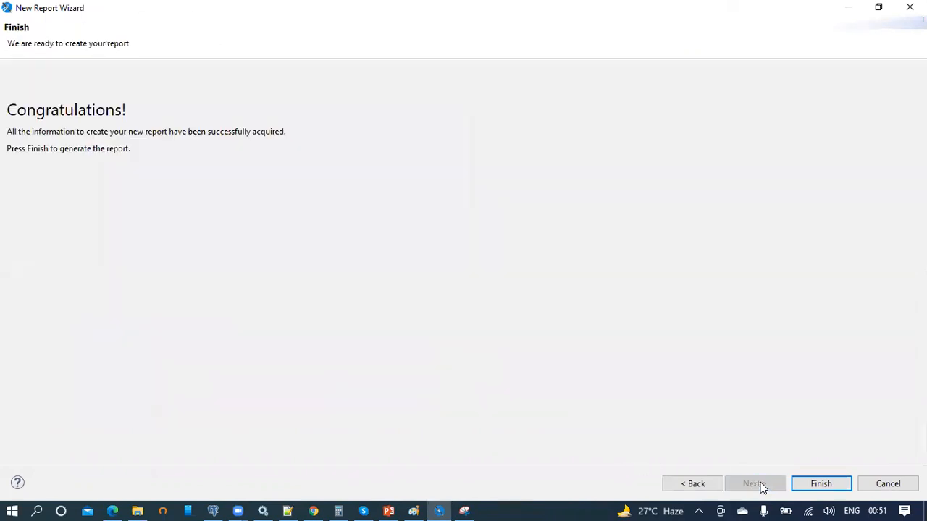
click(820, 487)
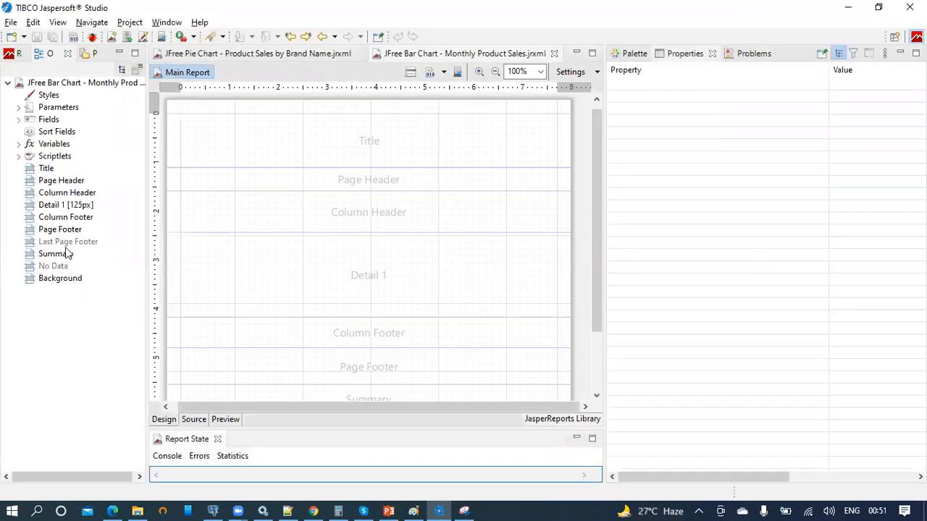
Delete the bands from Page Header through Page Footer and stretch the Summary band to about 4 inches high.
click(54, 181)
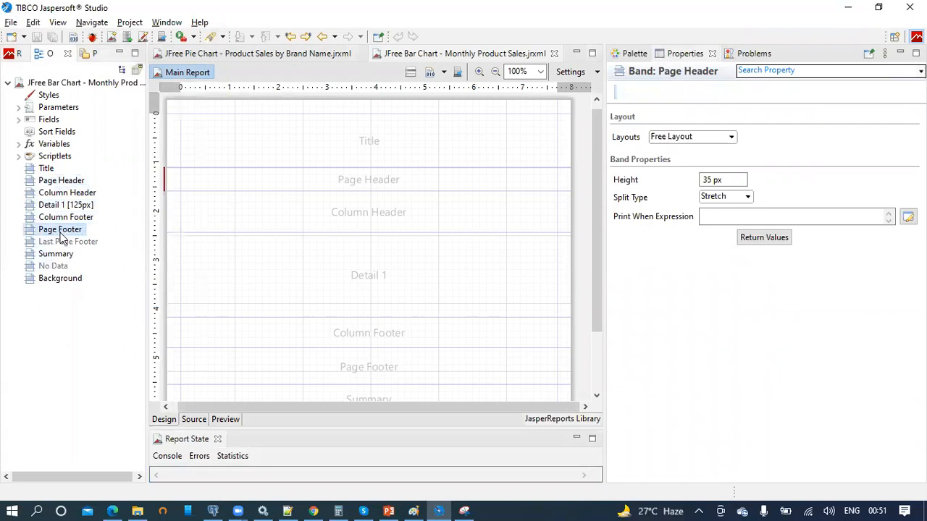
shift+click(62, 229)
right_click(62, 229)
click(72, 259)
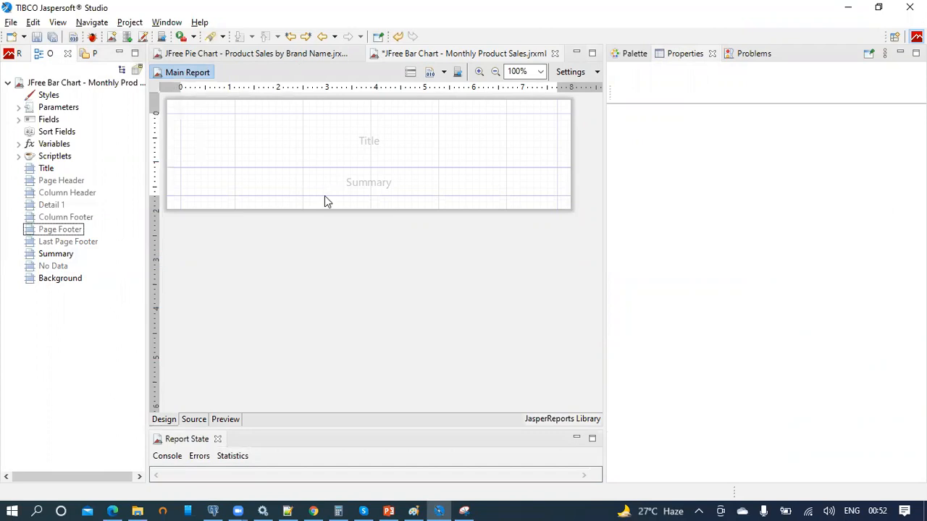
drag(325, 195, 335, 368)
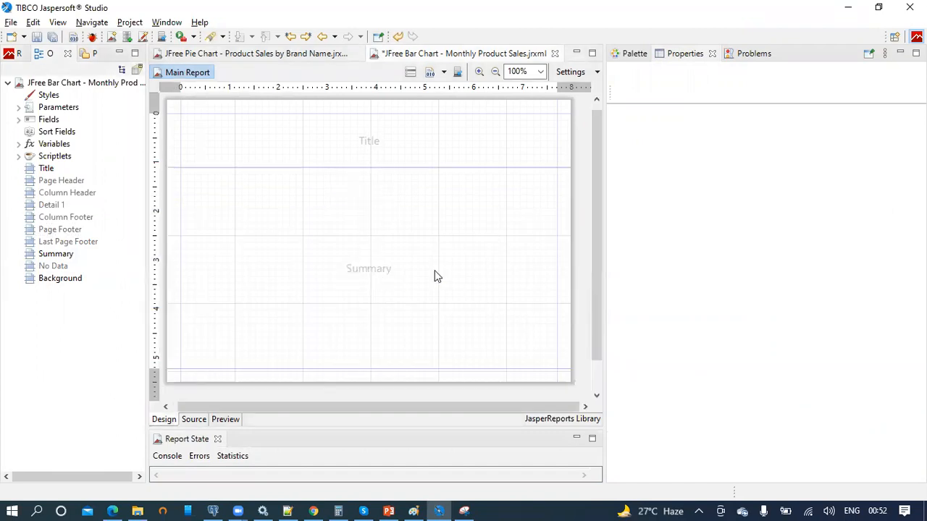
Set the report's page width to 1000 pixels in the page format settings.
click(62, 84)
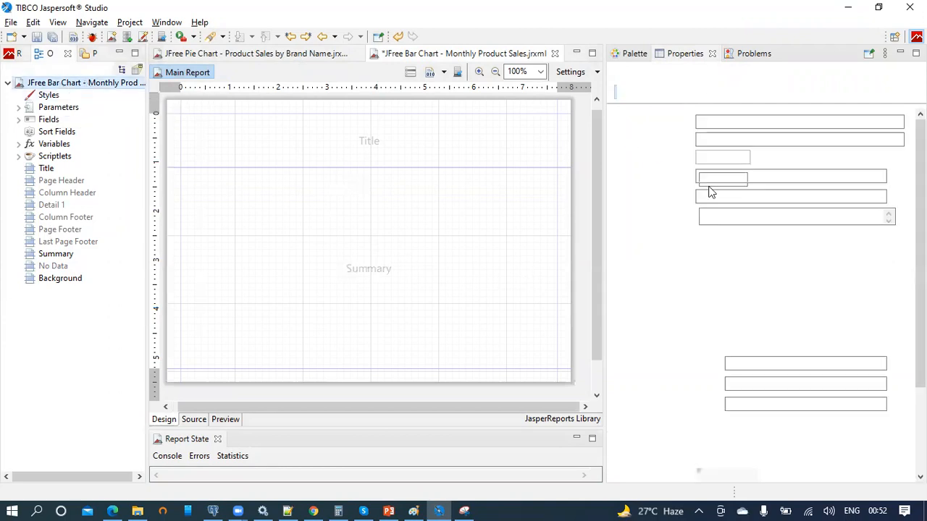
scroll(739, 290, down, 3)
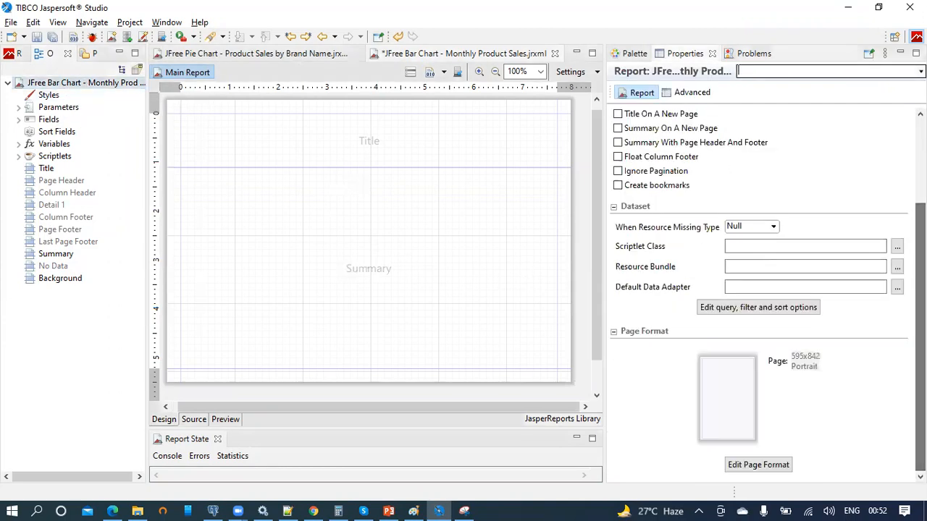
click(739, 394)
double_click(374, 120)
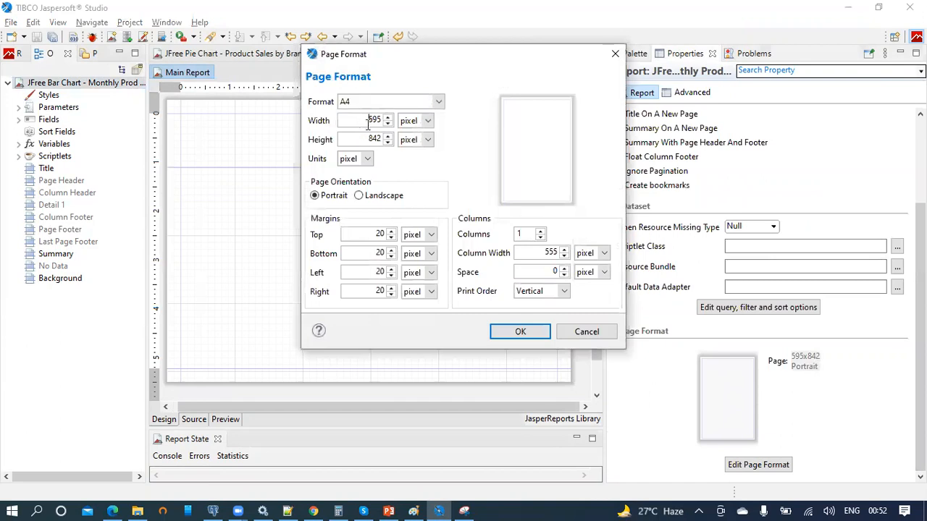
text(100)
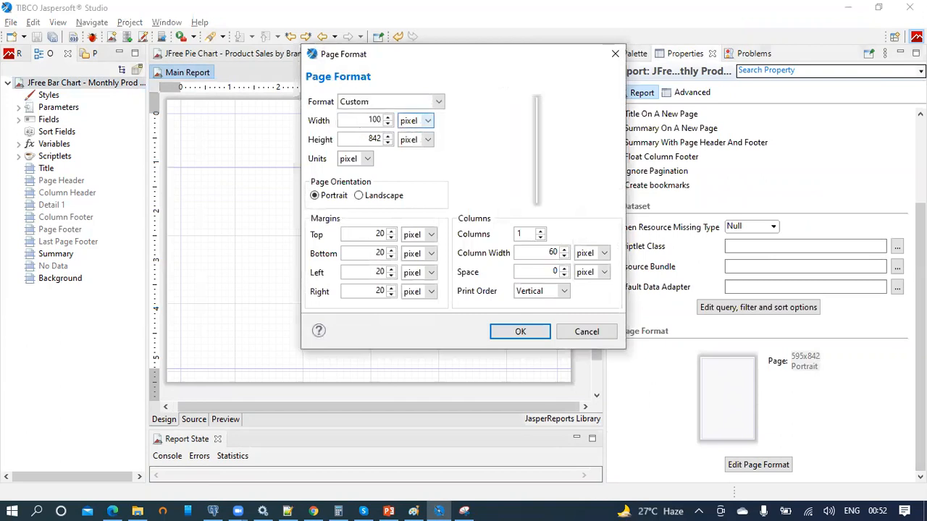
text(0)
click(511, 334)
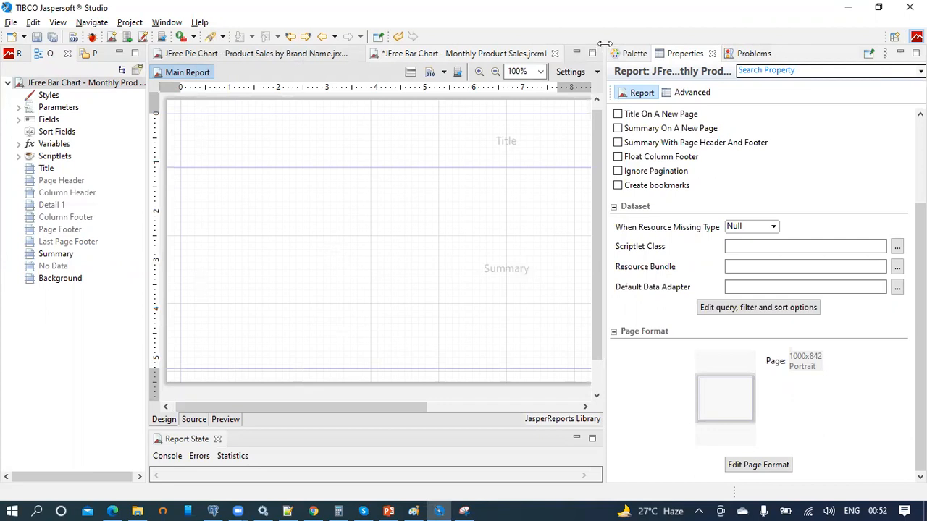
Add a chart element to the Summary band and choose the Bar Chart type in the chart wizard.
click(628, 54)
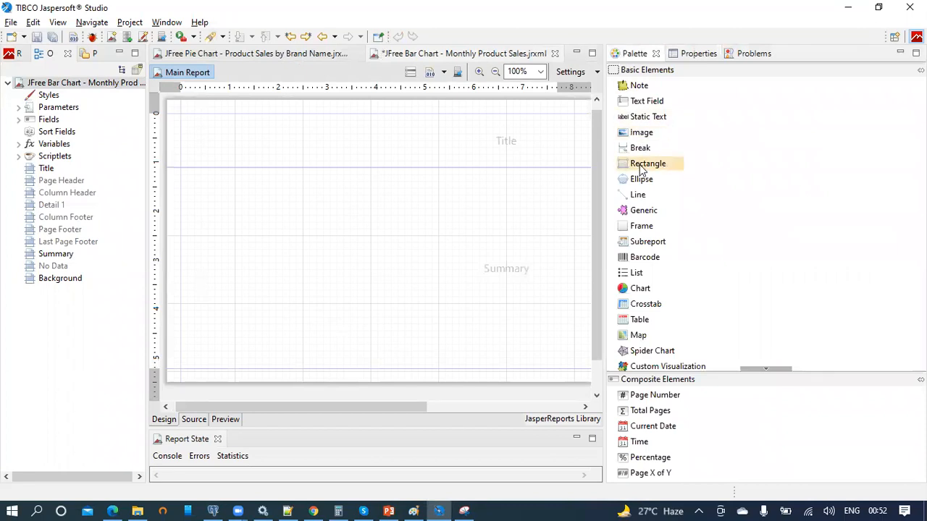
drag(648, 291, 433, 287)
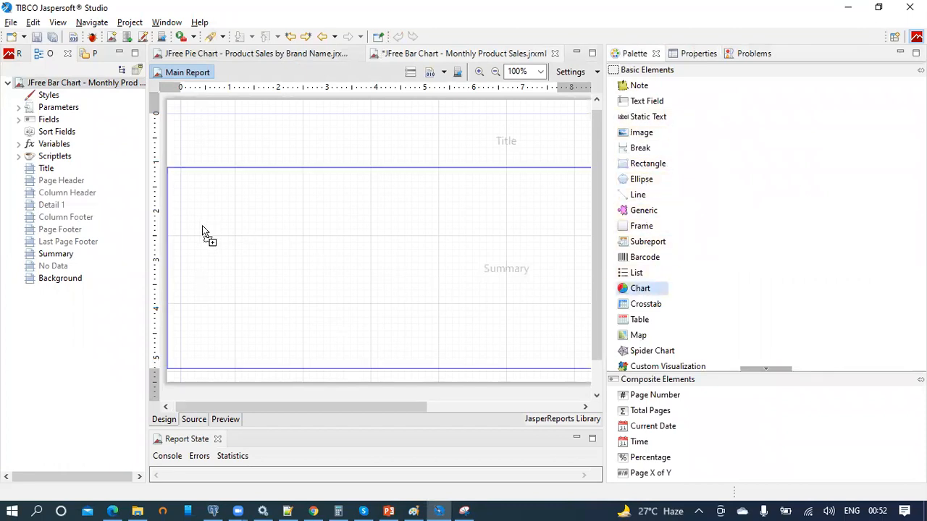
drag(203, 230, 203, 231)
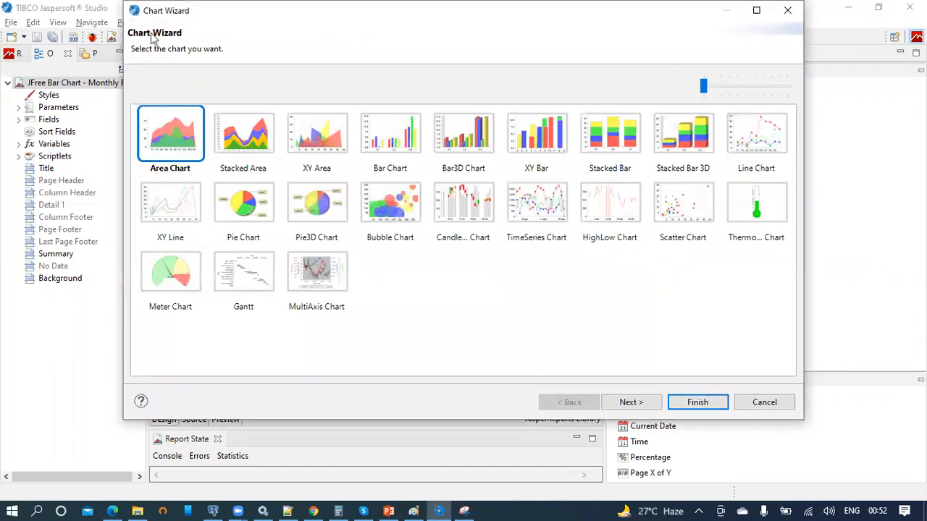
click(388, 142)
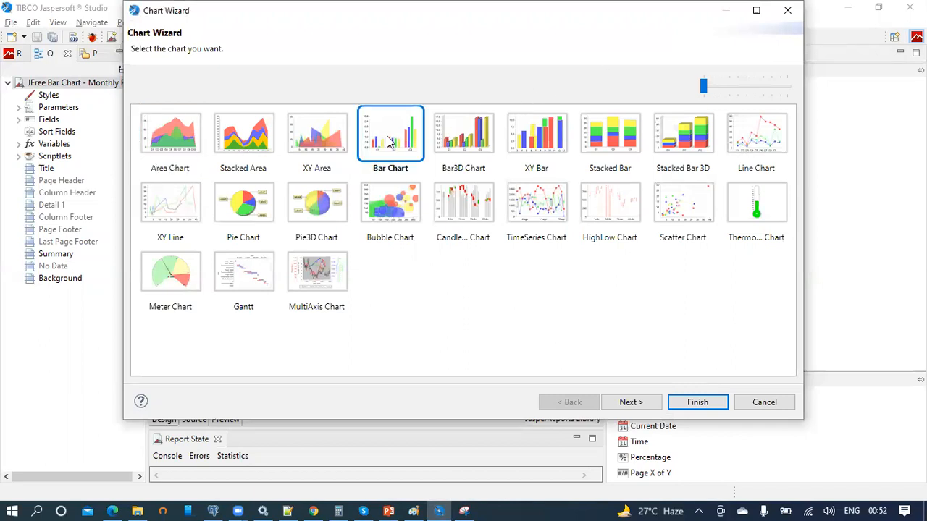
click(652, 403)
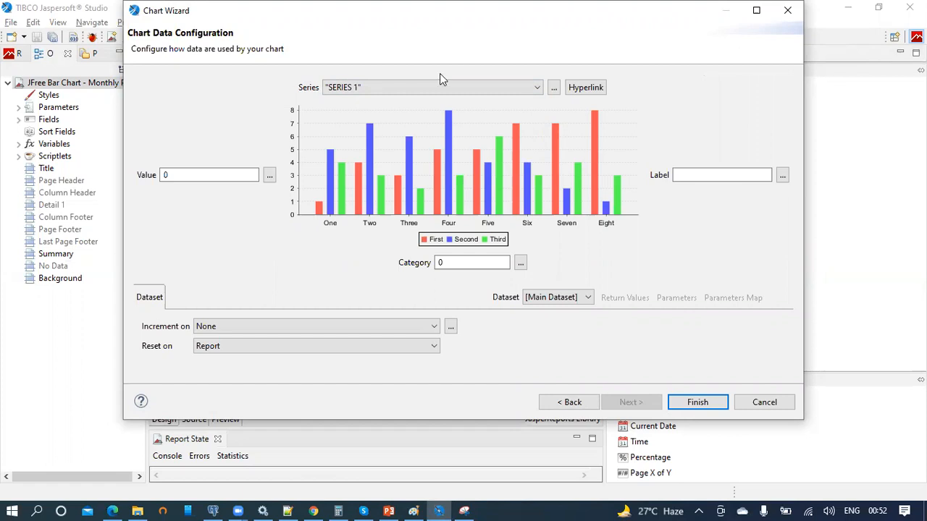
Add $F{brand_name} as a chart dataset series and delete the default "SERIES 1" entry.
click(555, 88)
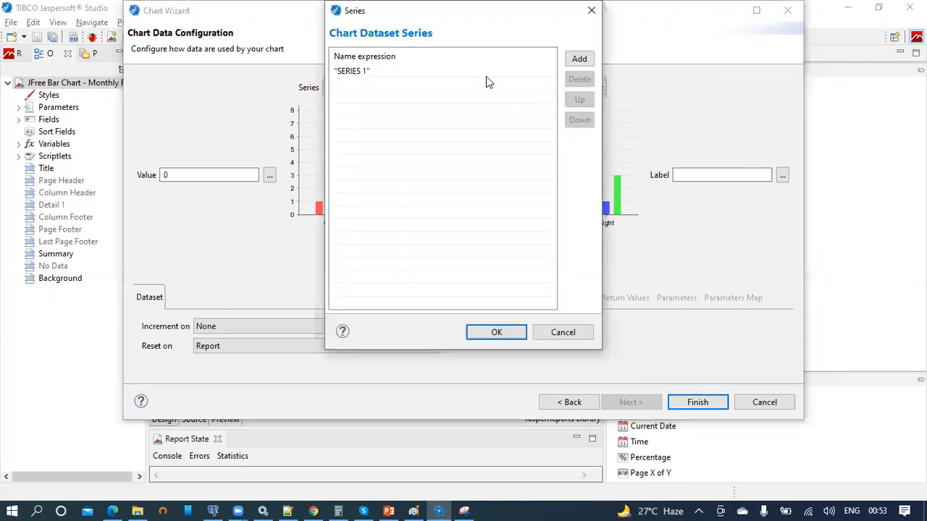
click(577, 60)
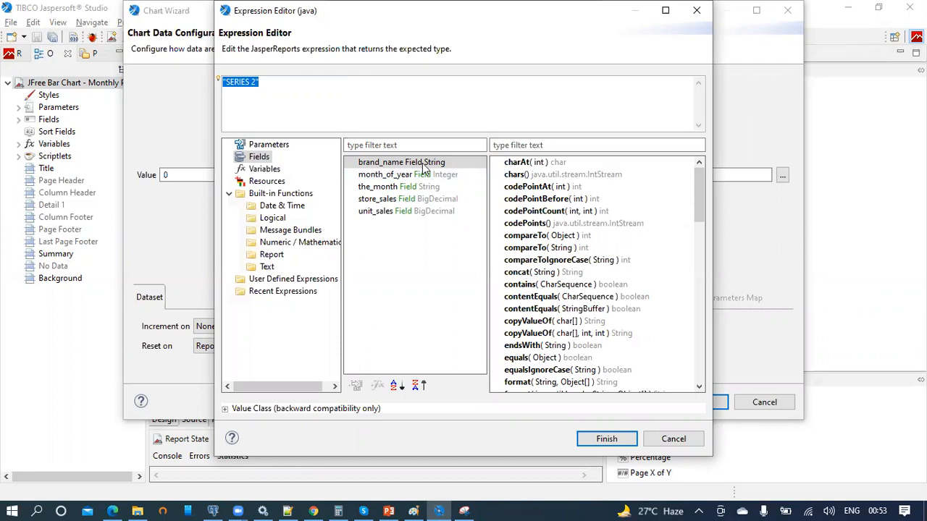
double_click(386, 165)
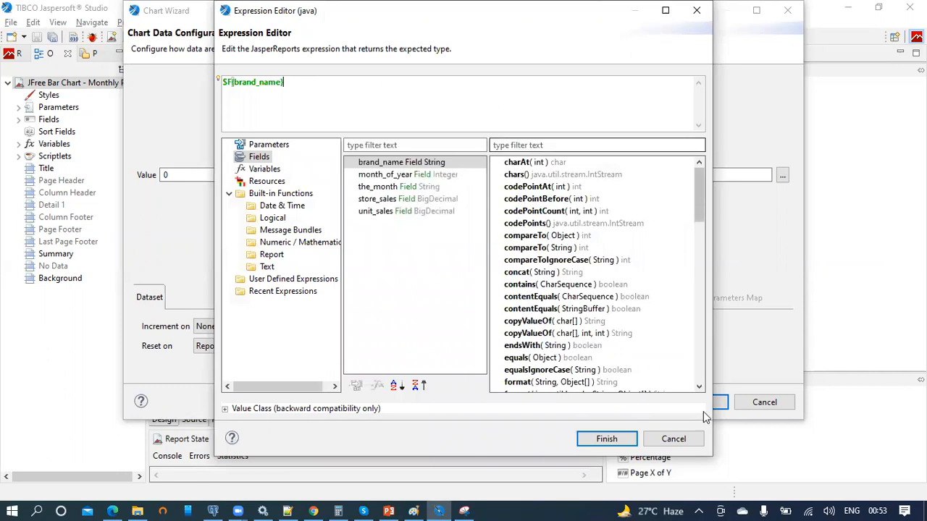
click(604, 441)
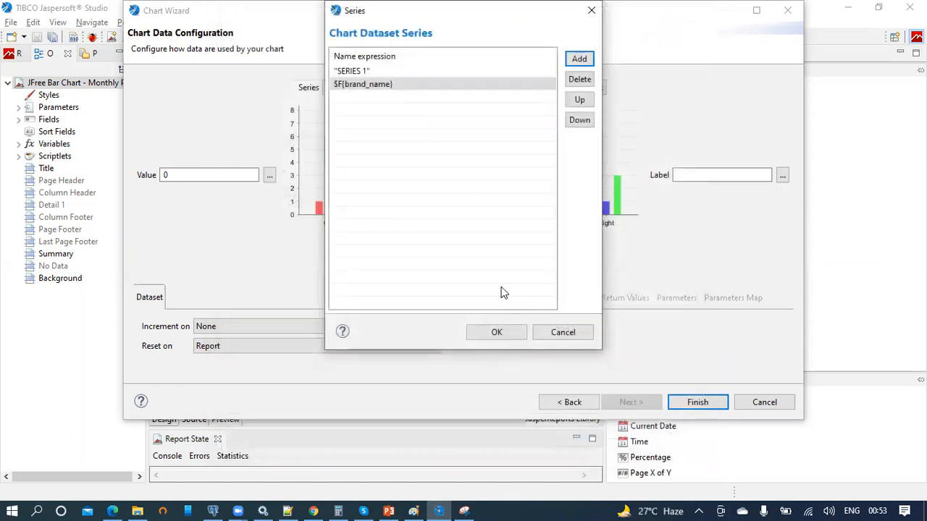
click(365, 70)
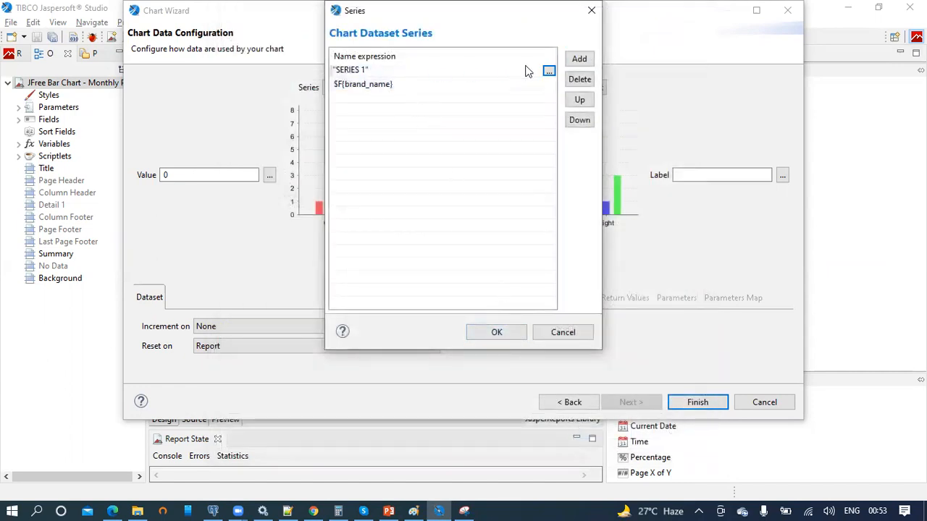
click(583, 81)
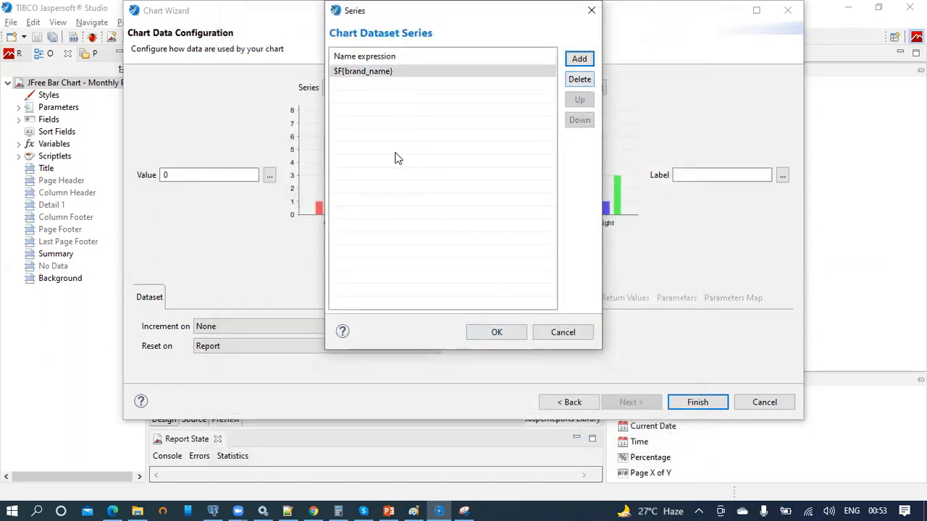
click(509, 335)
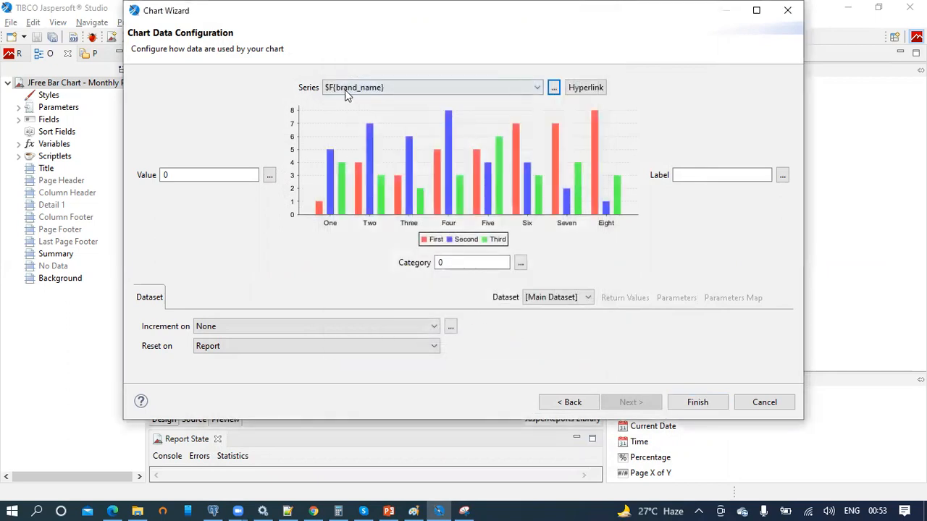
Set the chart's Value expression to the store_sales field, $F{store_sales}.
click(269, 177)
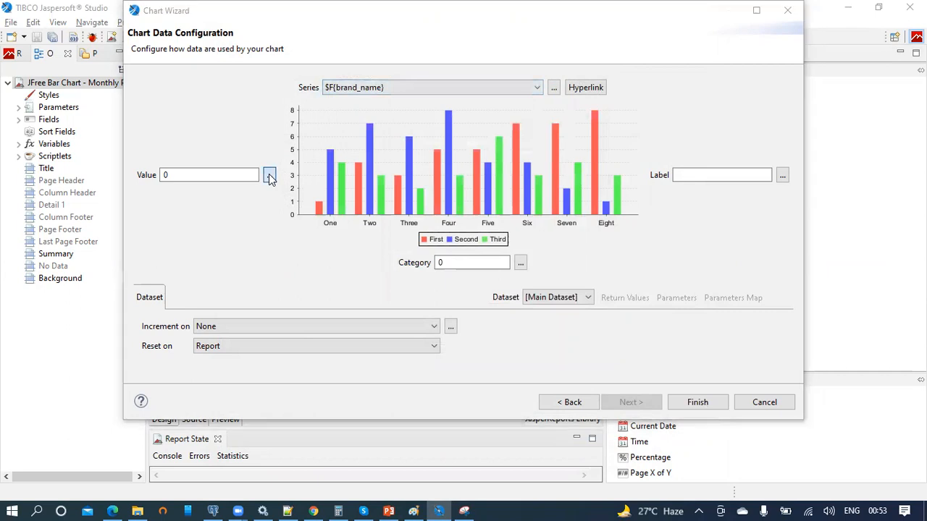
double_click(378, 200)
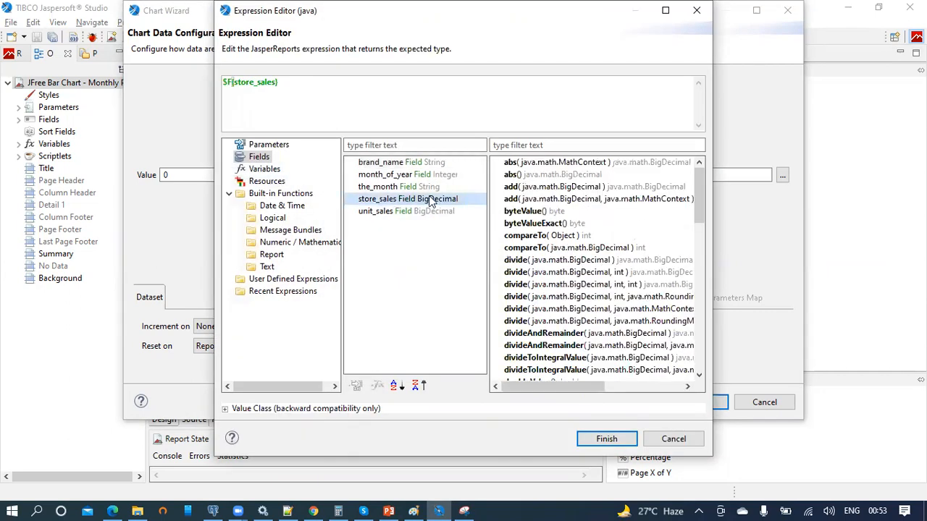
click(615, 439)
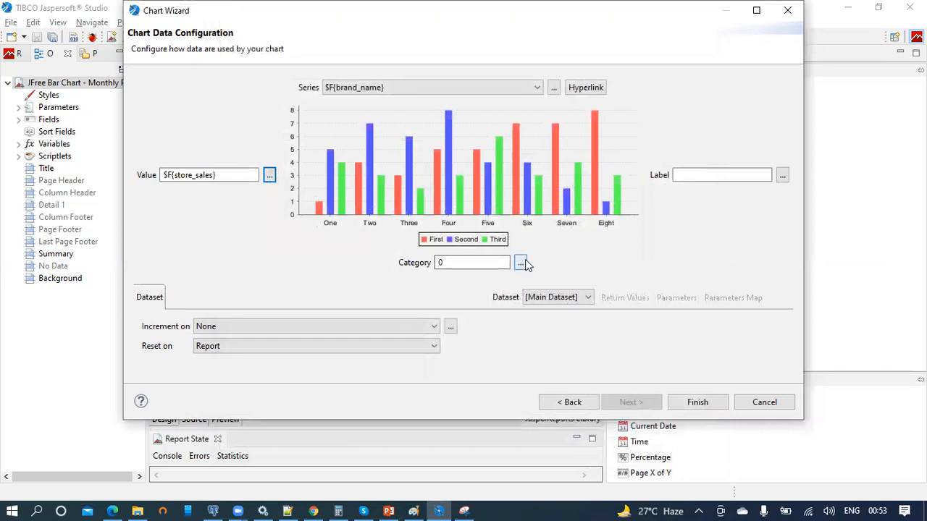
Switch to pgAdmin, enlarge the query output to examine monthly sales per brand, and return to the chart wizard.
click(213, 512)
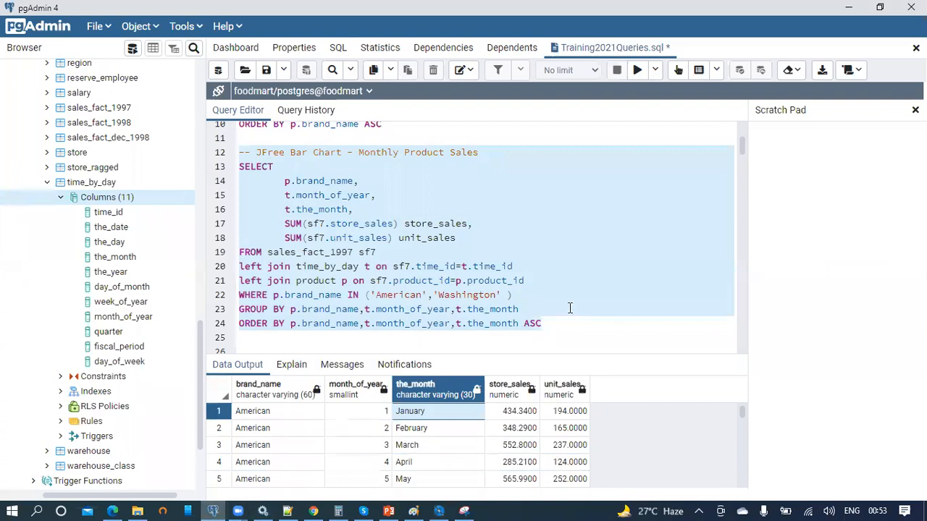
click(576, 296)
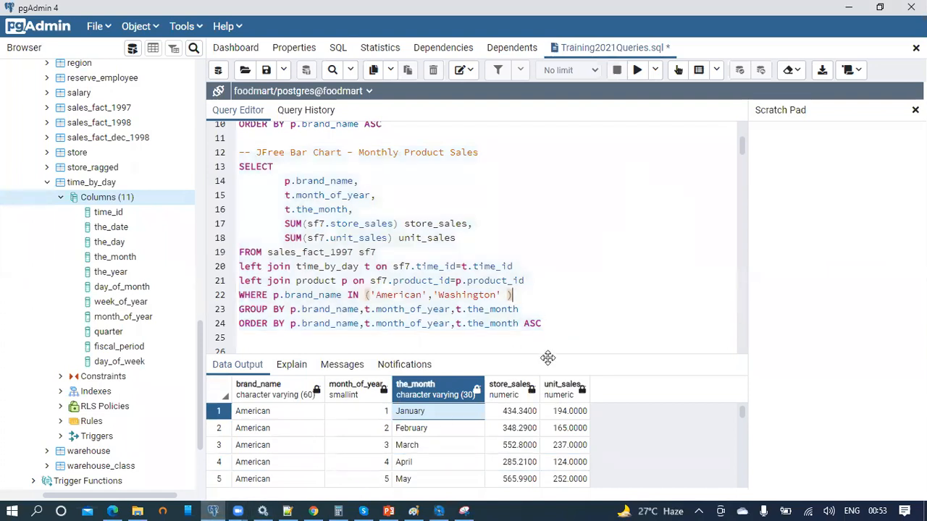
drag(548, 357, 550, 241)
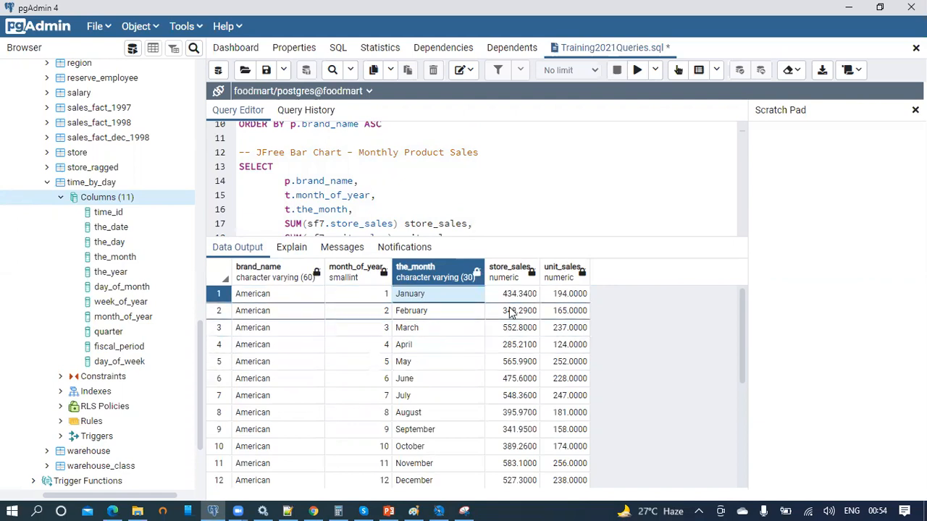
scroll(274, 326, down, 4)
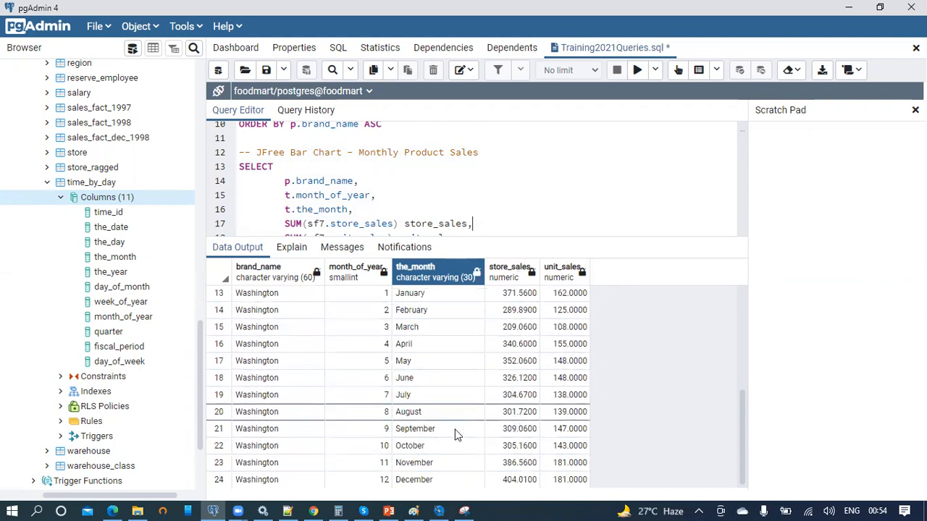
click(440, 510)
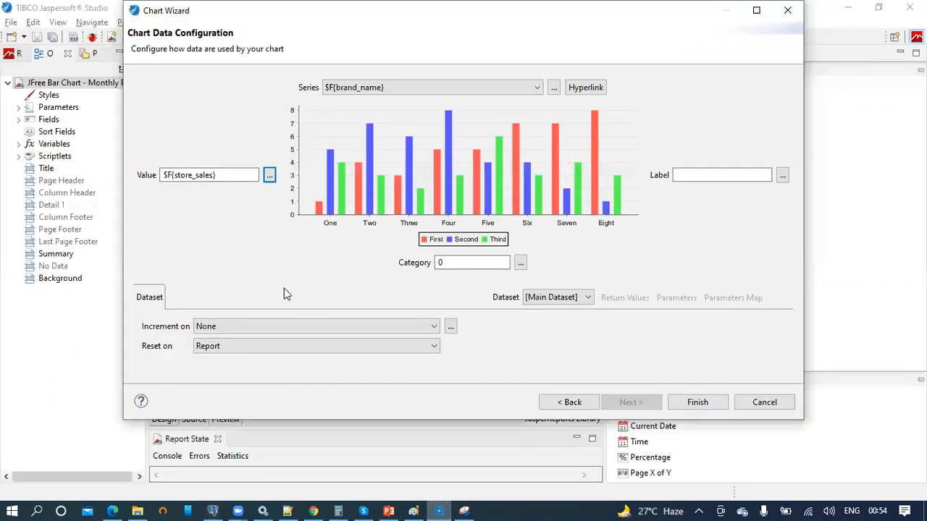
click(241, 176)
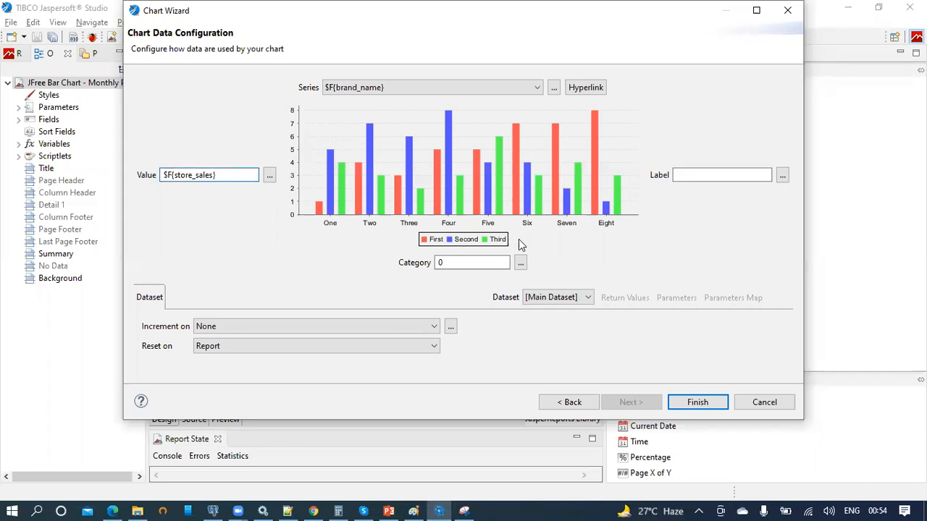
Set the chart's Category expression to $F{the_month} and keep [Main Dataset] as the dataset.
click(520, 263)
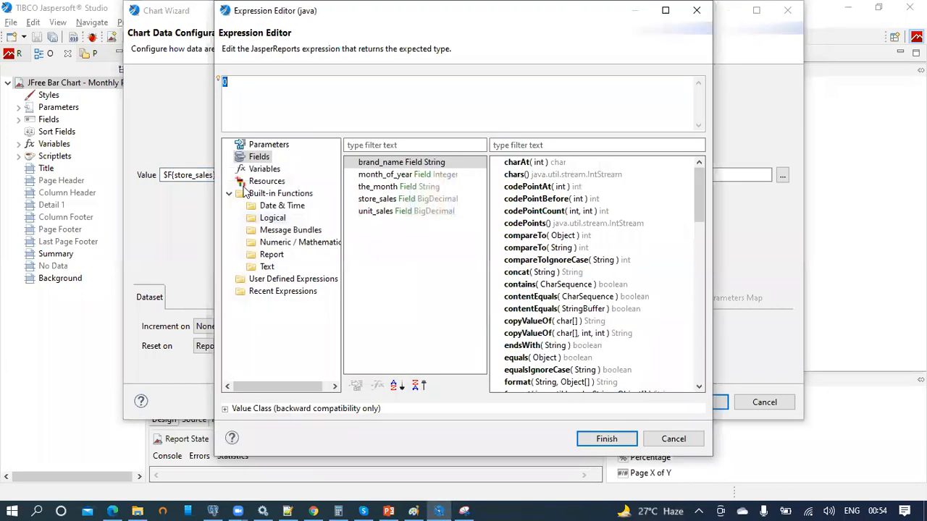
double_click(386, 189)
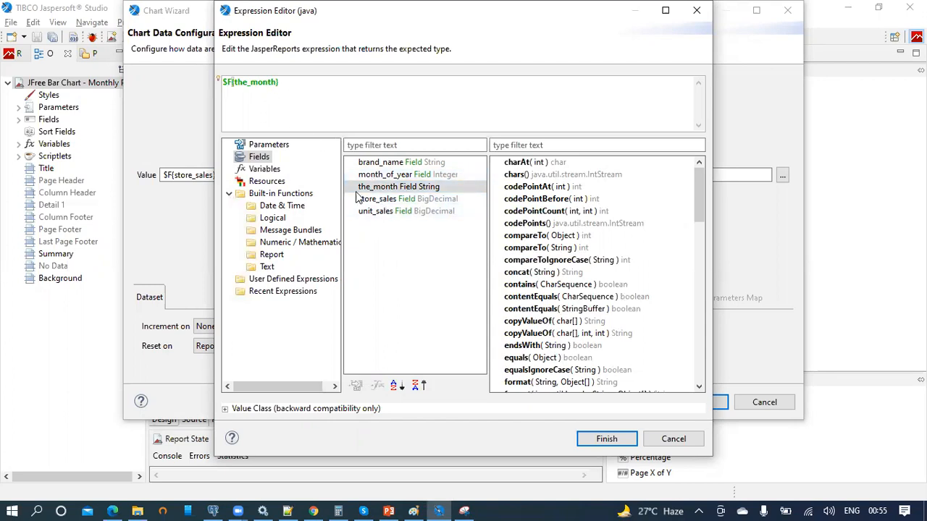
click(615, 439)
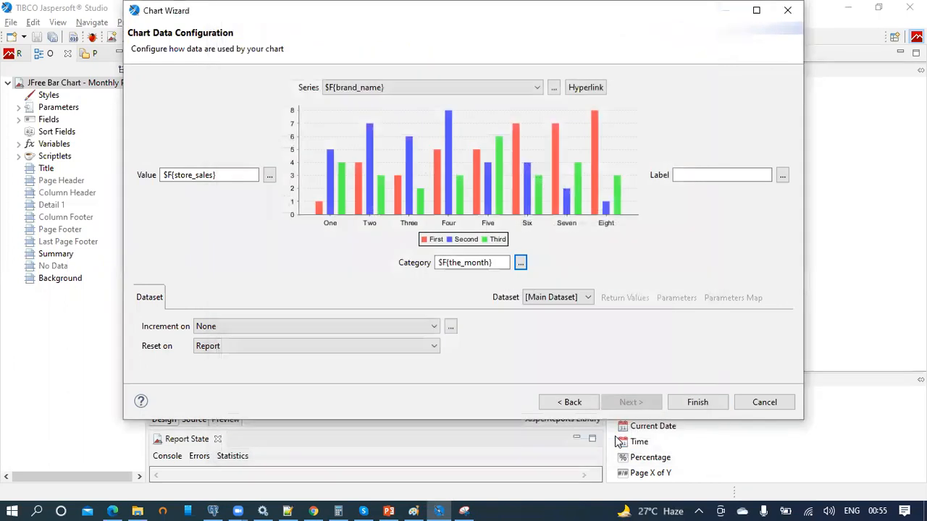
click(585, 301)
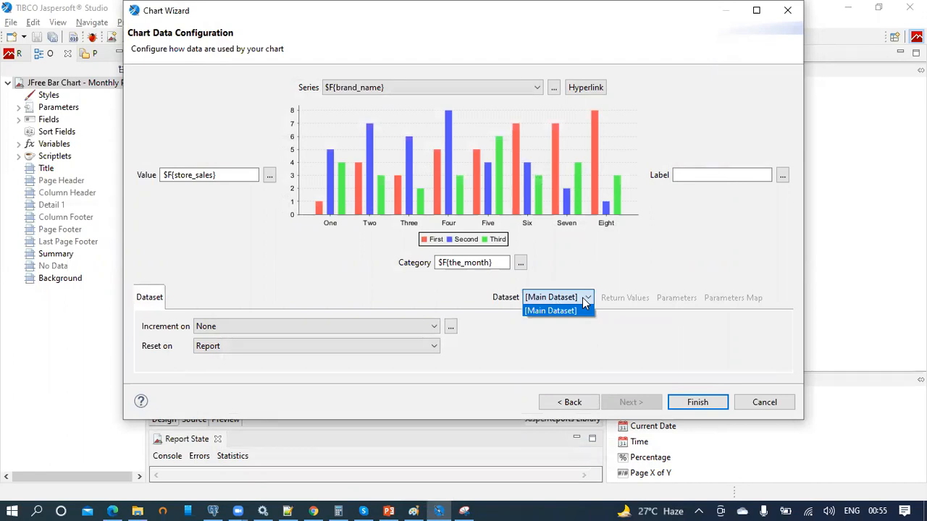
click(585, 301)
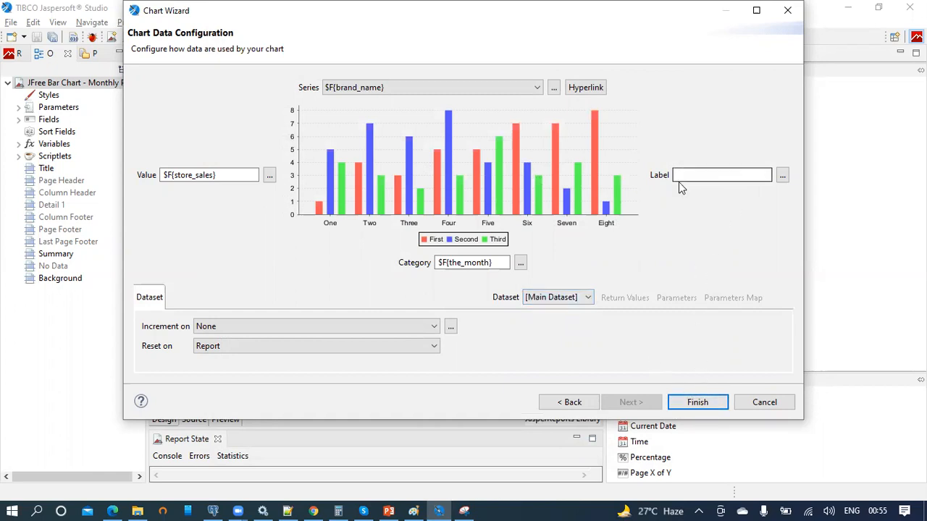
Finish the chart wizard and stretch the bar chart to about 6.8 inches wide across the Summary band's full height.
click(715, 404)
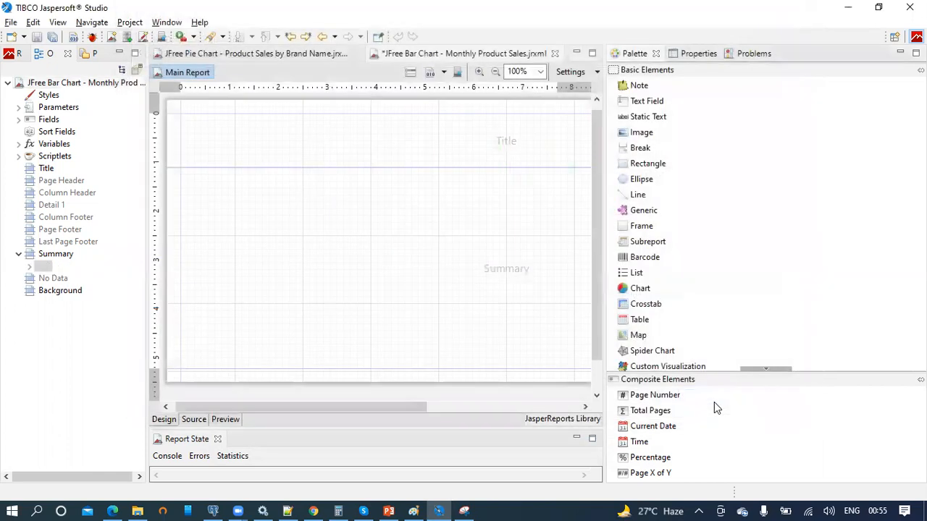
drag(340, 295, 535, 294)
mouse_move(354, 360)
mouse_down()
mouse_move(331, 300)
mouse_move(345, 315)
mouse_move(357, 377)
mouse_move(367, 369)
mouse_up()
Copy the text "JFree Bar Chart - Monthly Product Sales" from the query comment in pgAdmin and return to Jaspersoft Studio.
click(215, 511)
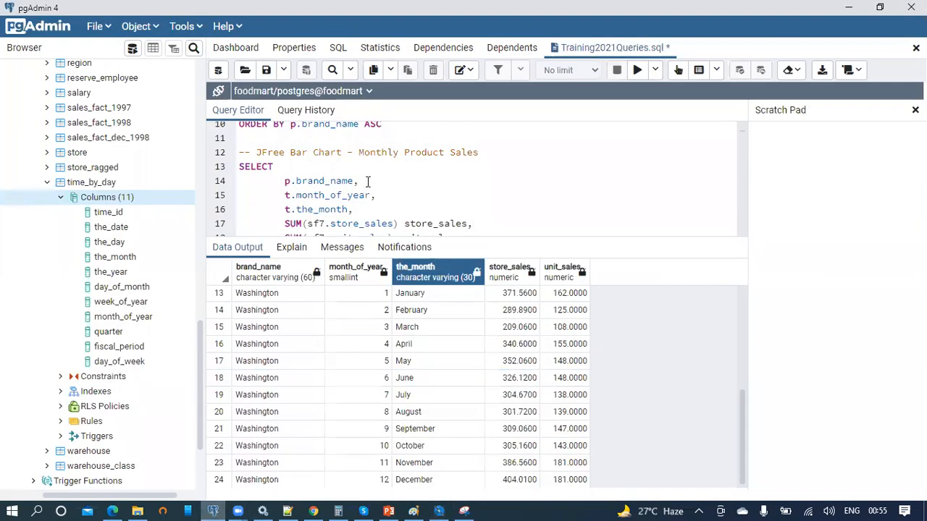
drag(477, 155, 255, 155)
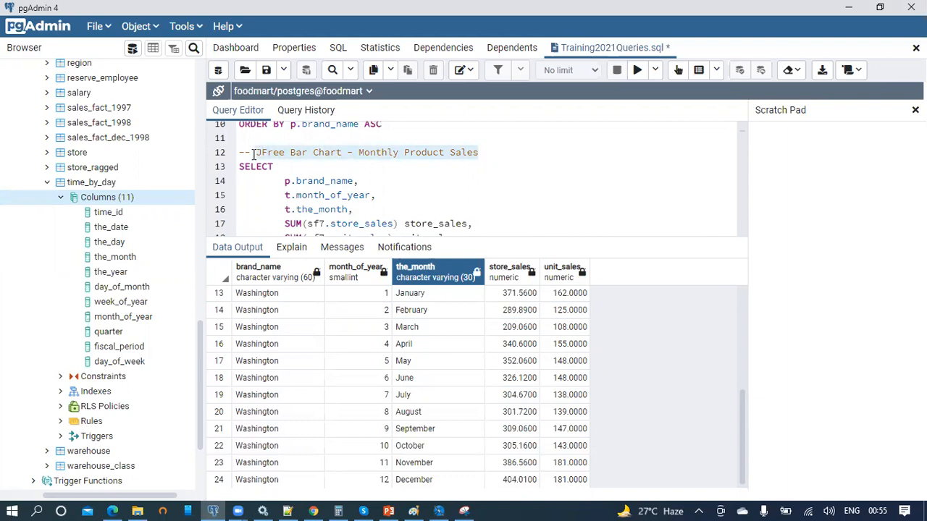
key(alt+Tab)
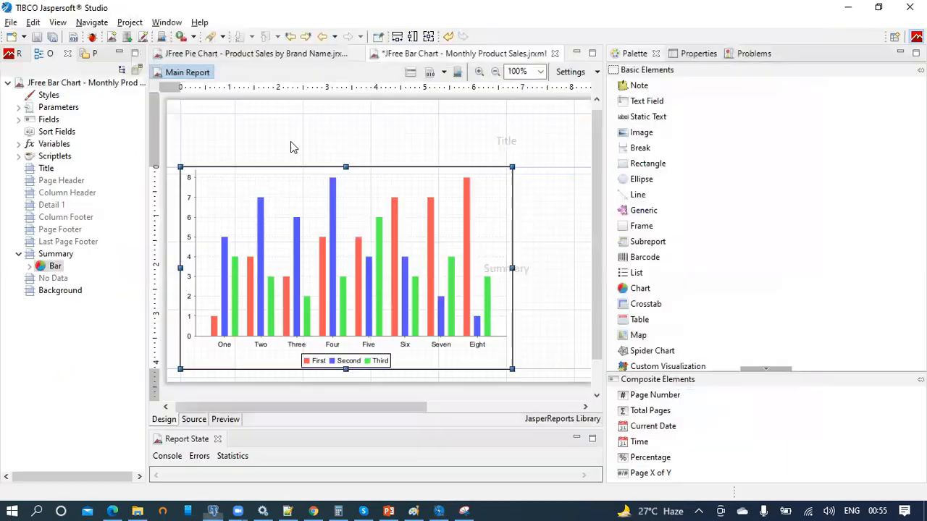
Add a text field across the Title band's full width with the expression "JFree Bar Chart - Monthly Product Sales".
drag(649, 103, 210, 137)
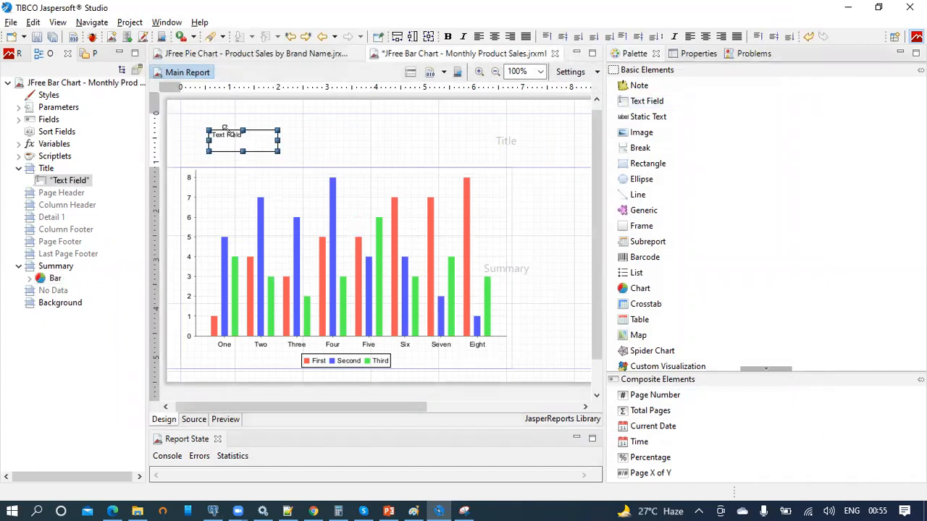
click(397, 36)
double_click(255, 147)
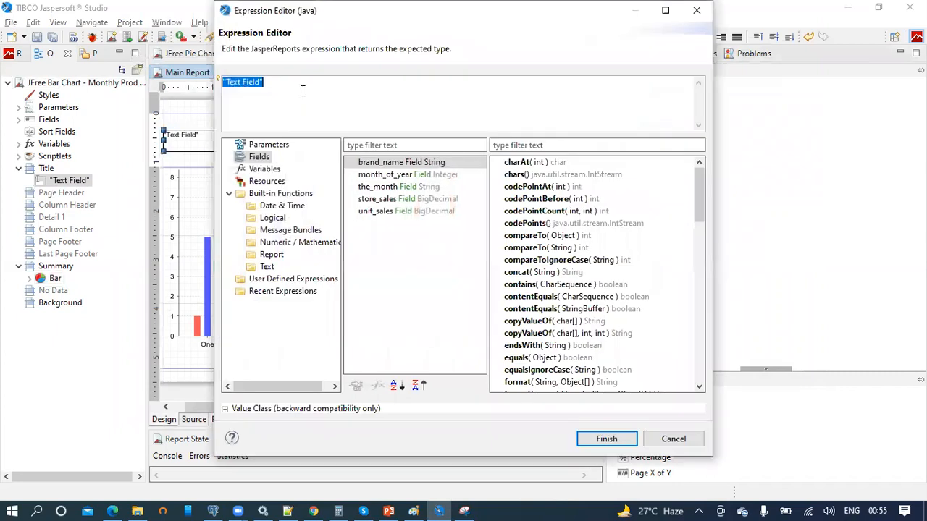
text("JFree Bar Chart - Monthly Product Sales")
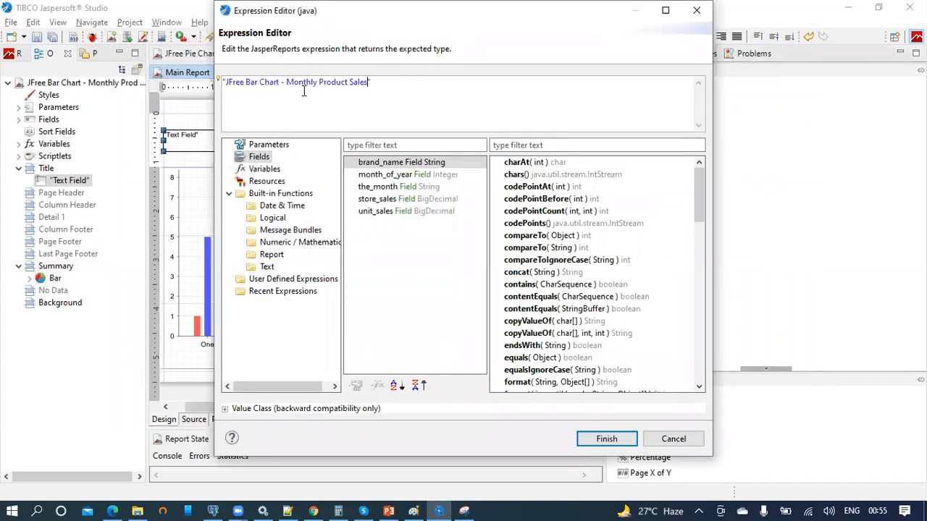
click(607, 439)
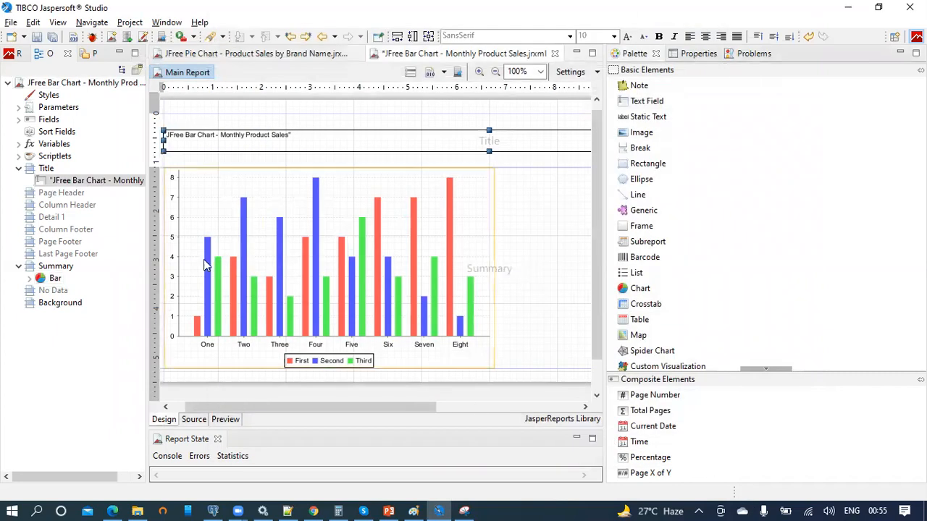
Format the report title text as bold with font size 14.
click(659, 36)
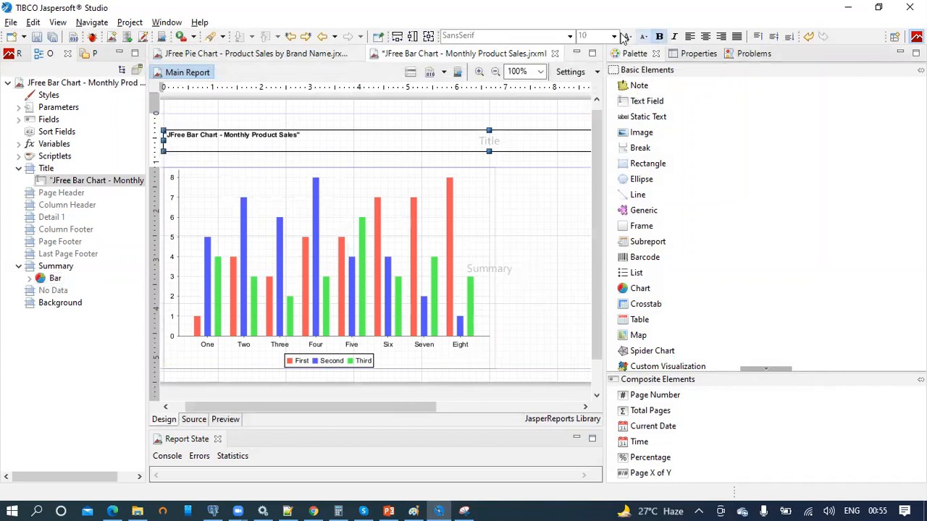
click(614, 37)
click(590, 86)
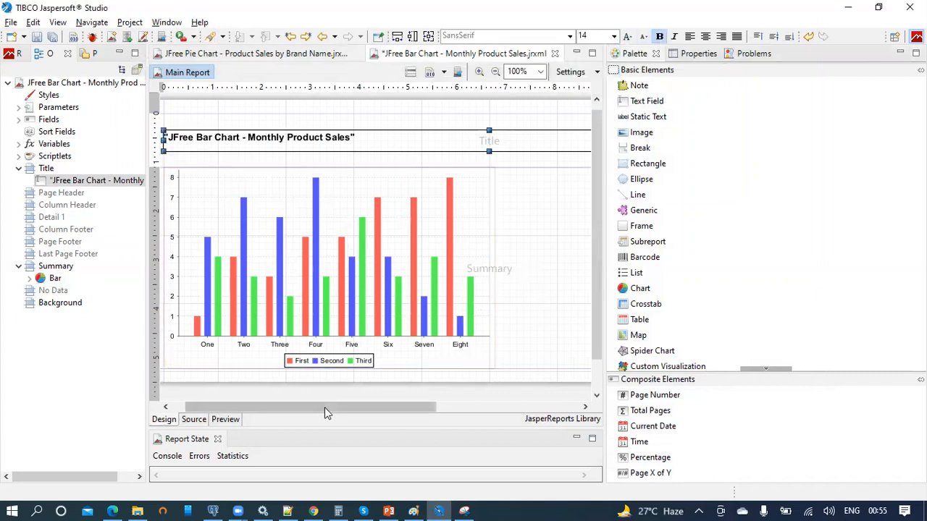
Move the title field to the top of the Title band, shrink the band to fit its content, and save the report.
drag(326, 408, 312, 408)
drag(222, 139, 221, 132)
double_click(195, 154)
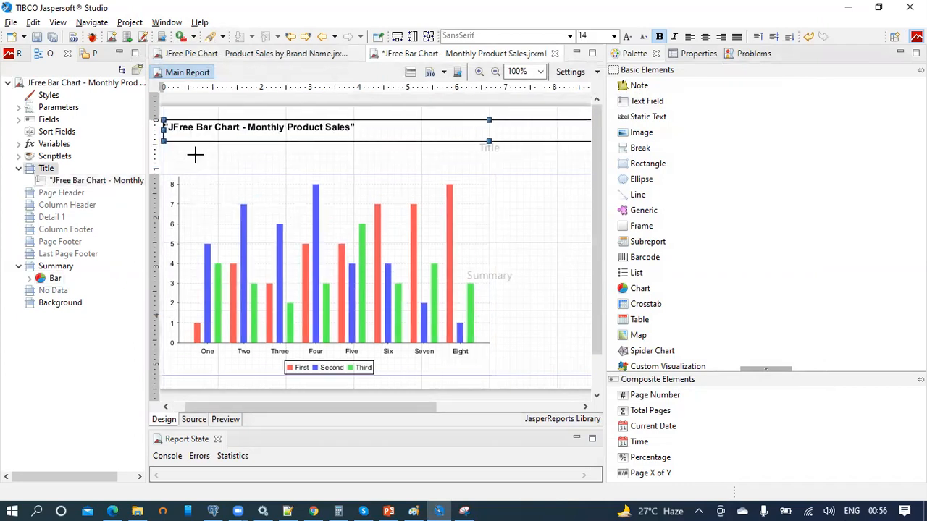
click(36, 37)
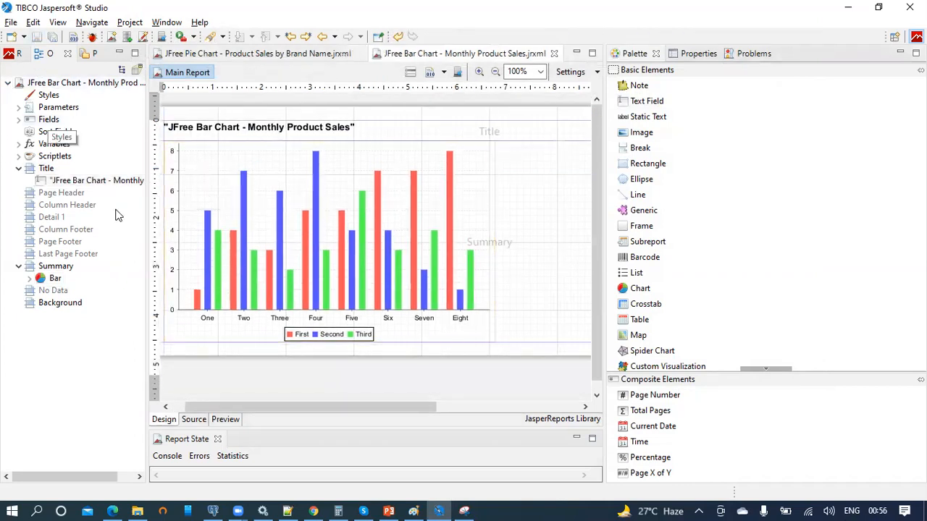
Preview the monthly product sales bar chart to examine its bars and month labels, and return to the design.
click(225, 420)
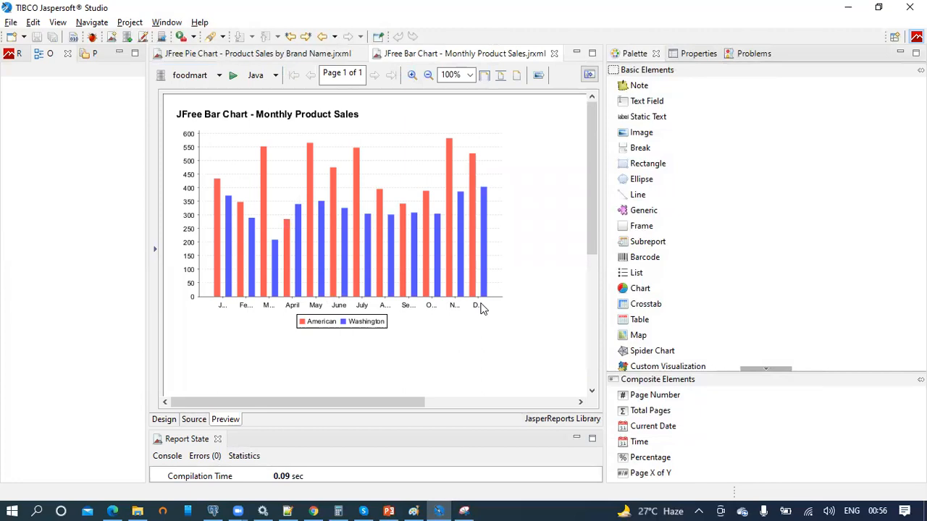
click(165, 419)
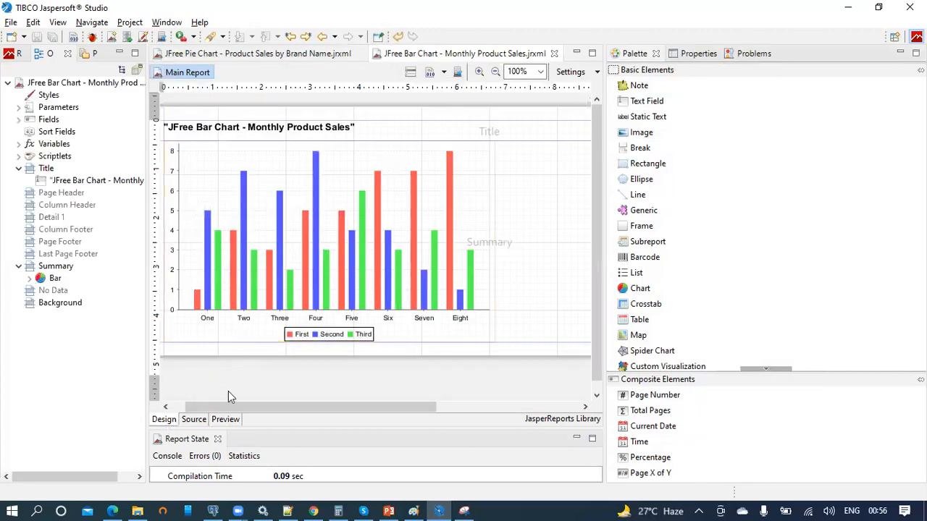
click(225, 420)
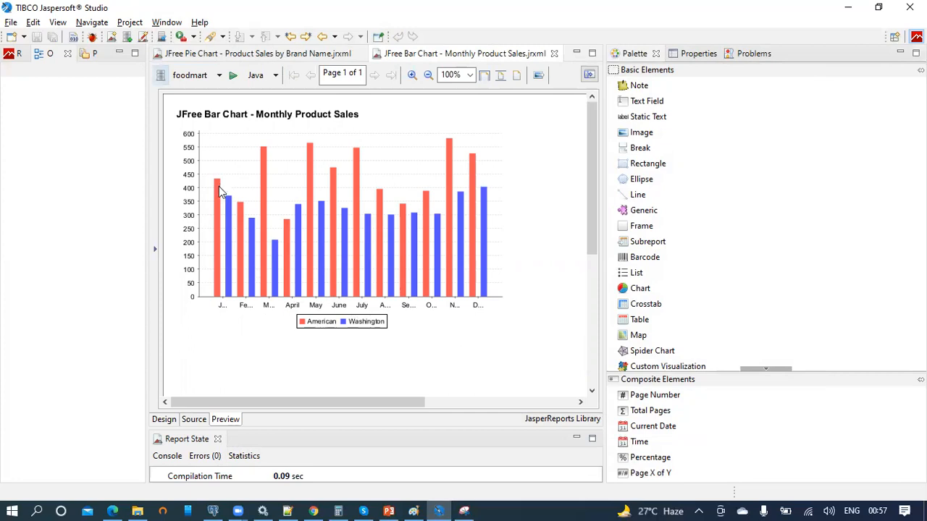
click(164, 420)
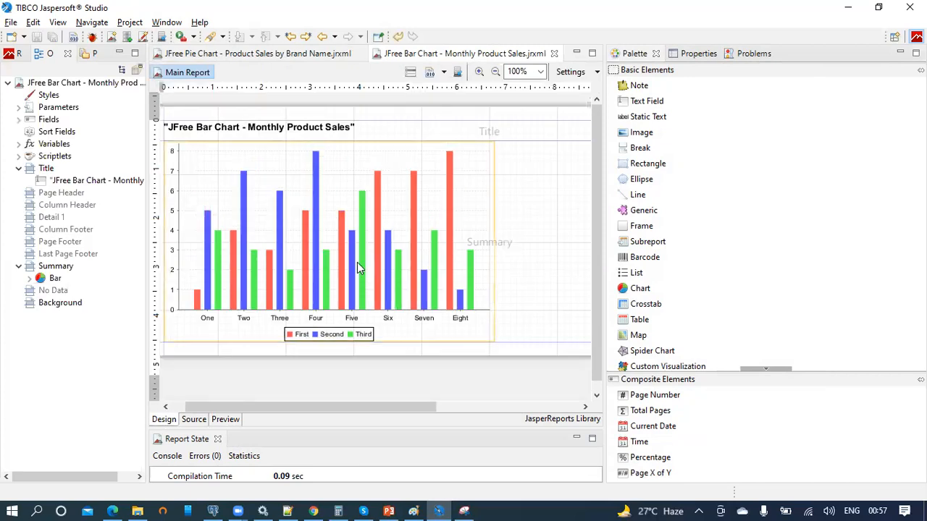
Copy the bar chart and paste a duplicate into the Summary band.
click(357, 262)
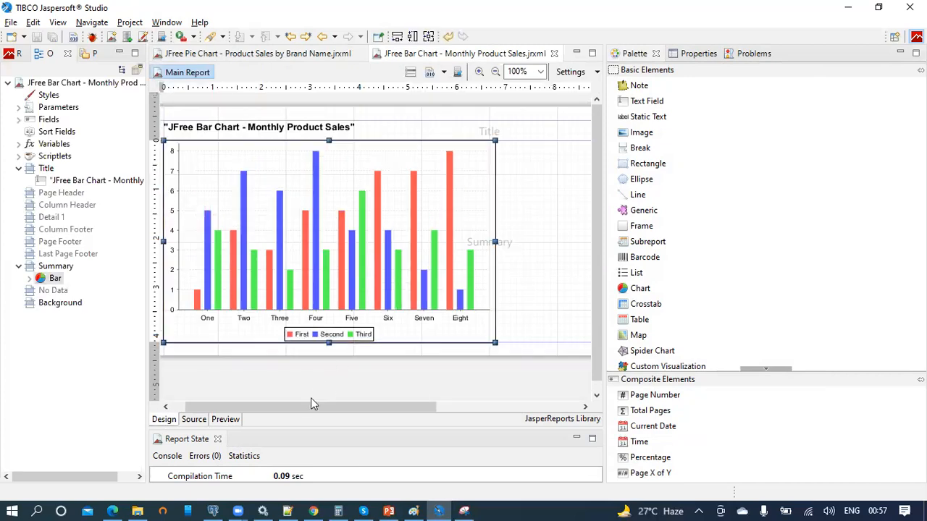
drag(293, 409, 449, 412)
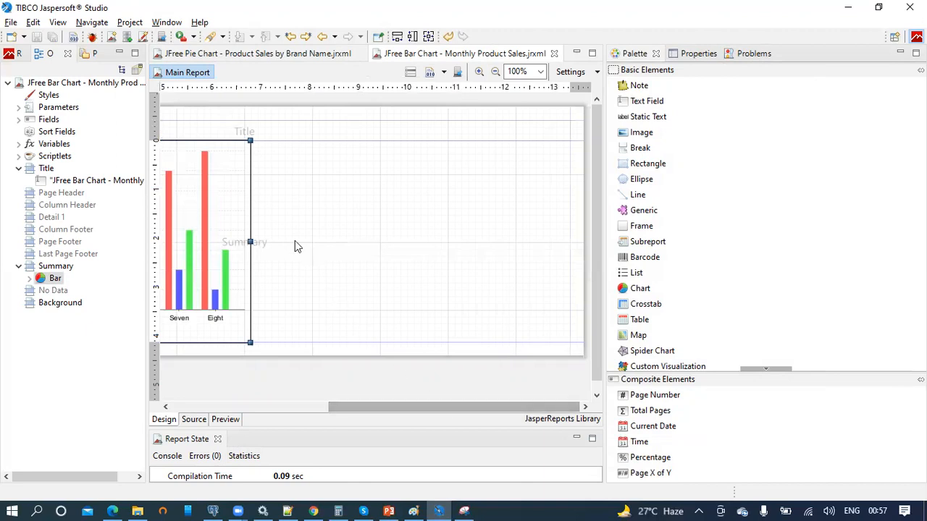
right_click(230, 217)
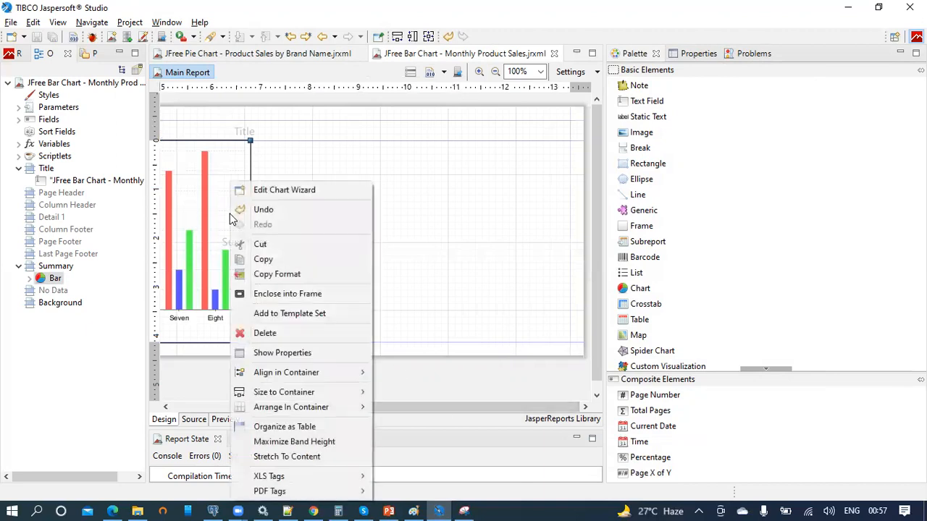
click(282, 262)
click(333, 225)
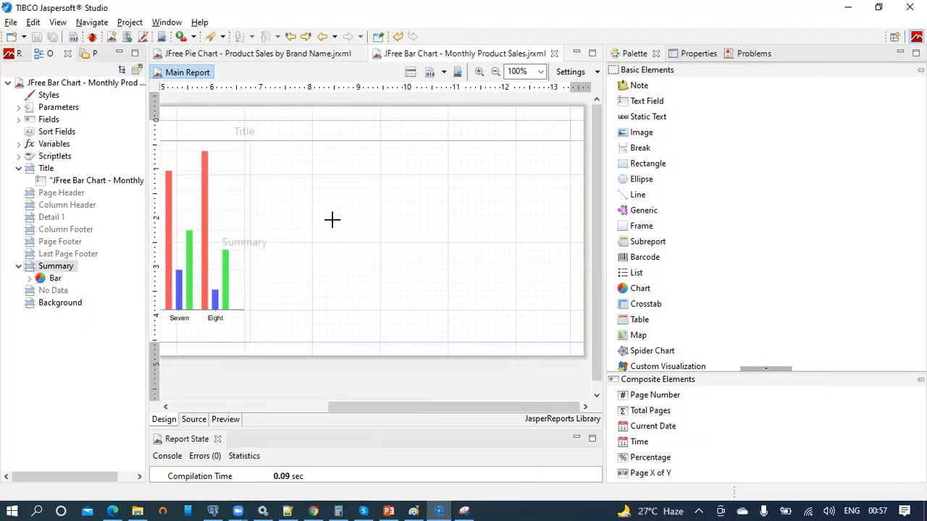
key(ctrl+v)
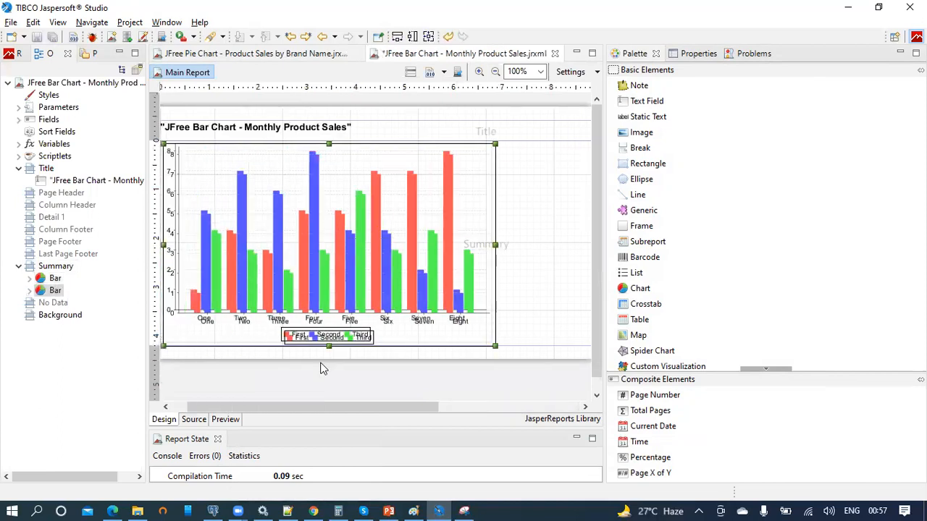
Move the duplicate chart beside the original to about x 500 px and narrow it to about 470 px to fit the page margin.
drag(319, 407, 454, 404)
drag(215, 242, 547, 235)
drag(430, 403, 495, 402)
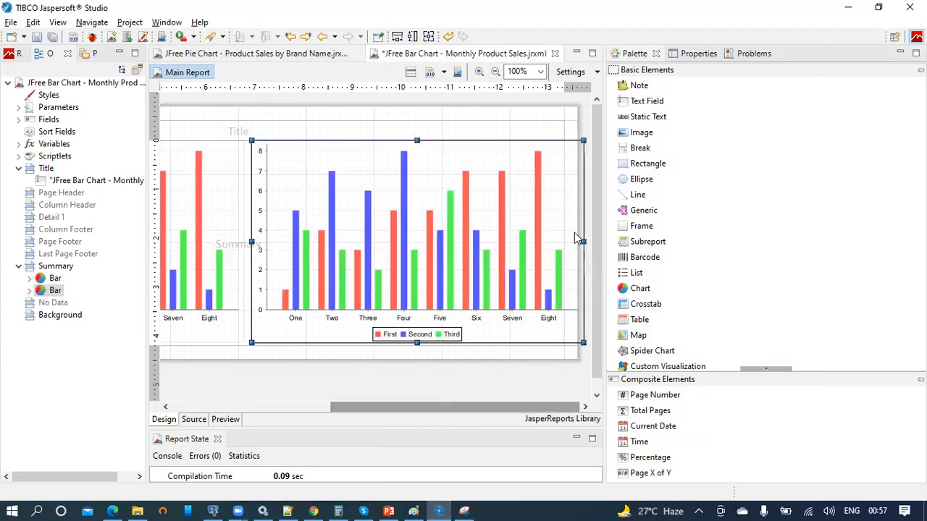
drag(583, 243, 572, 244)
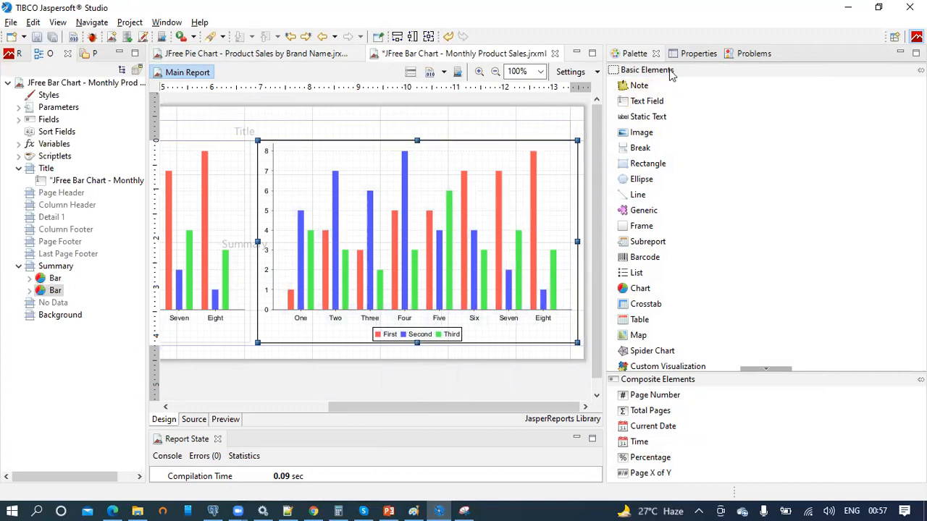
Set the duplicate chart's Category Axis Tick Label Rotation to 49.00 in its chart plot properties and save the report.
click(688, 55)
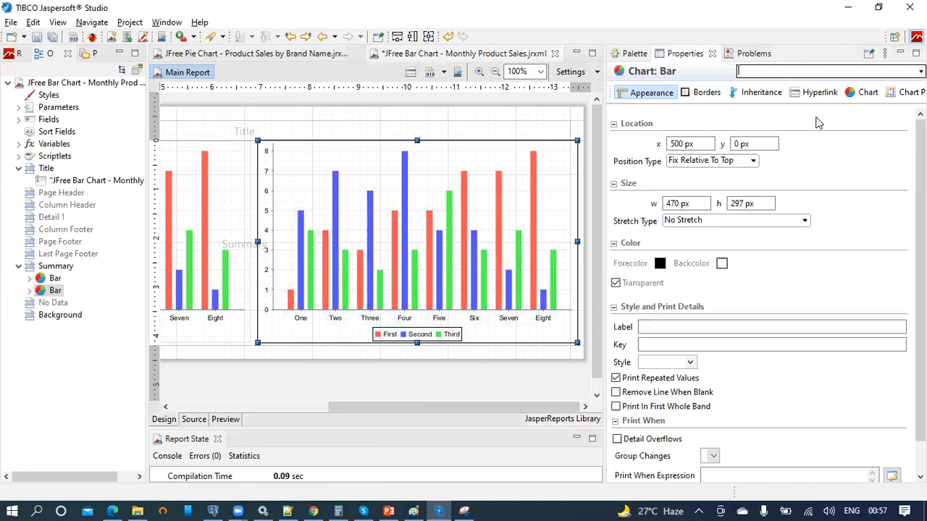
click(898, 94)
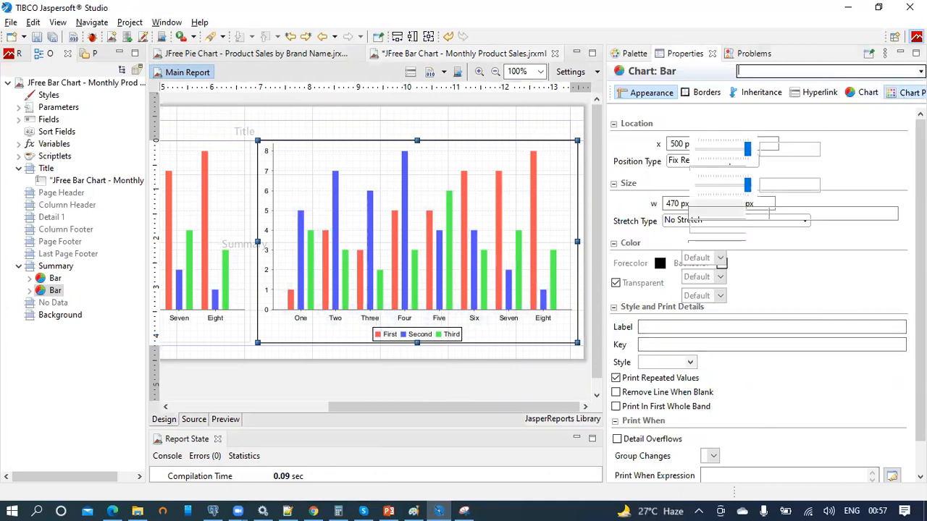
scroll(761, 289, down, 5)
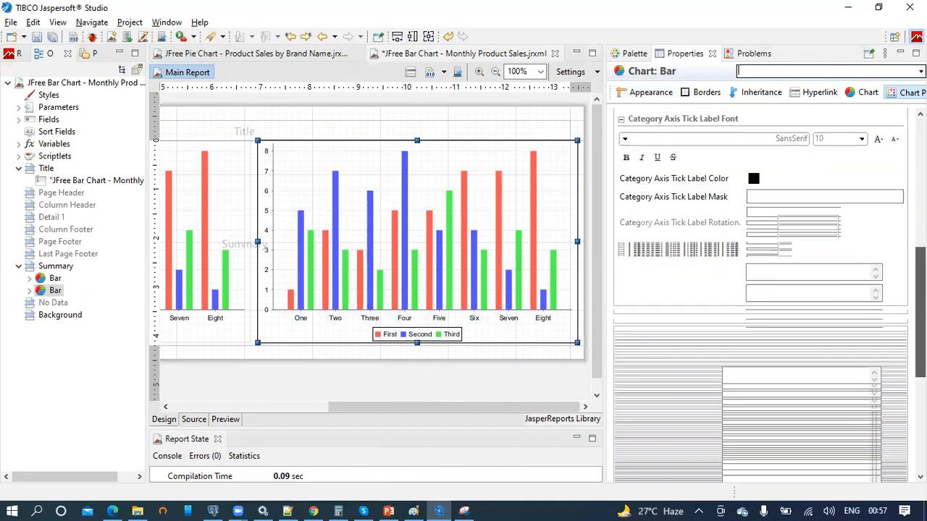
scroll(760, 290, up, 2)
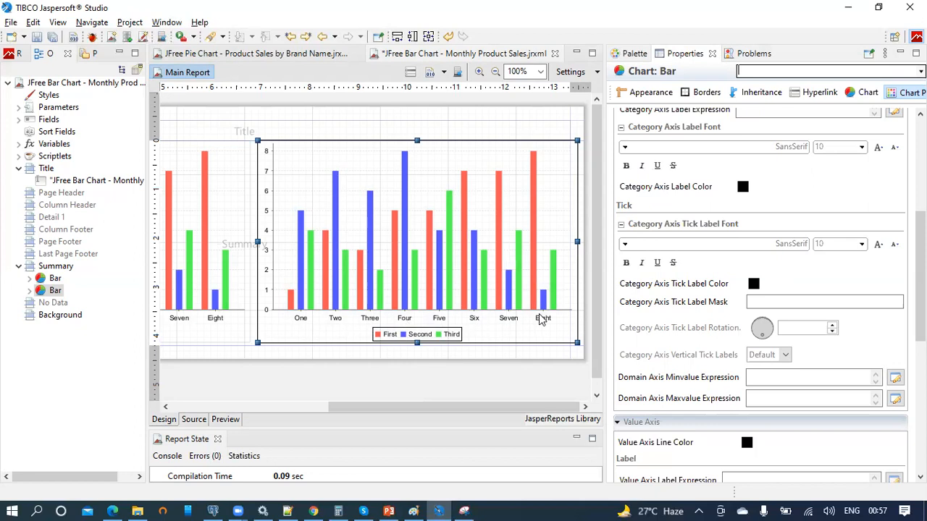
click(759, 328)
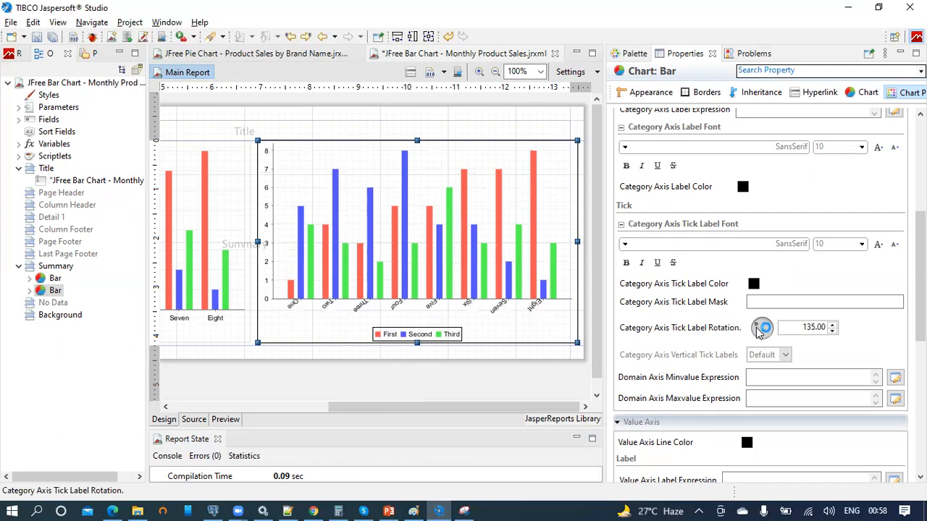
click(772, 331)
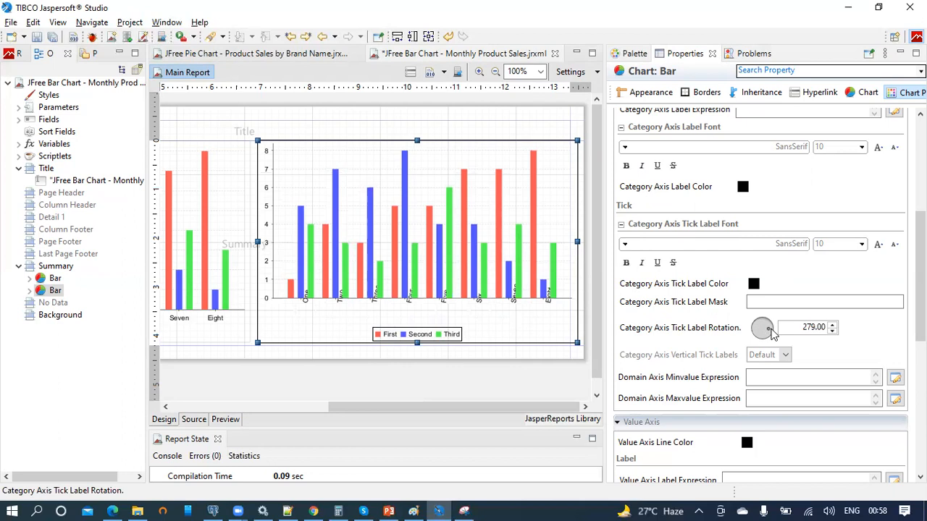
click(756, 328)
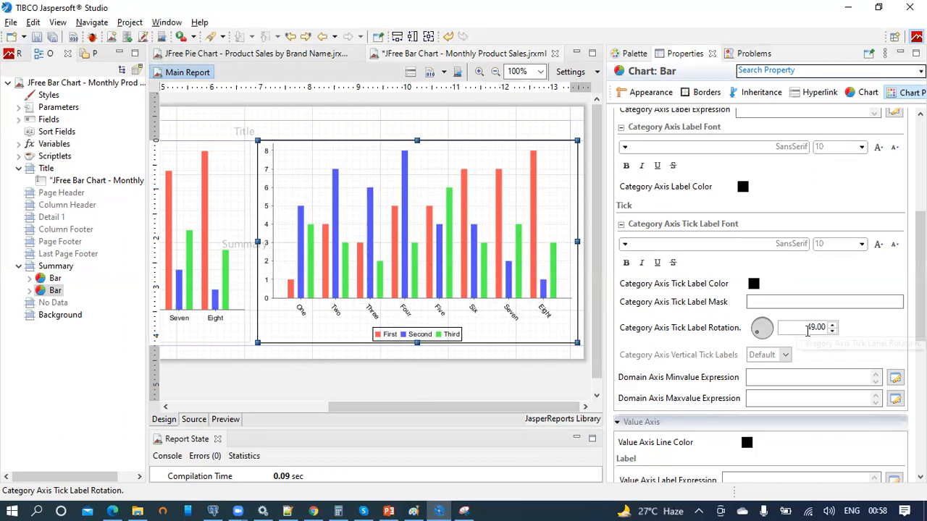
drag(805, 329, 835, 330)
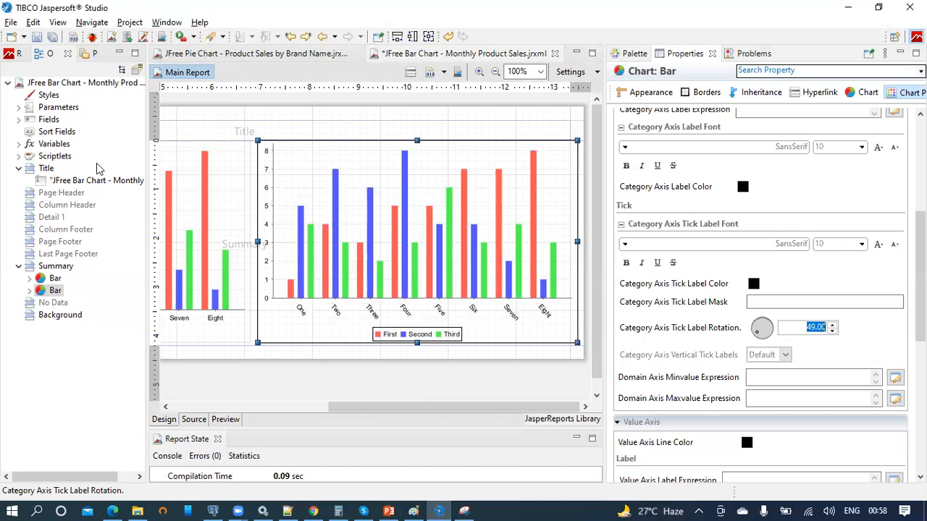
click(36, 38)
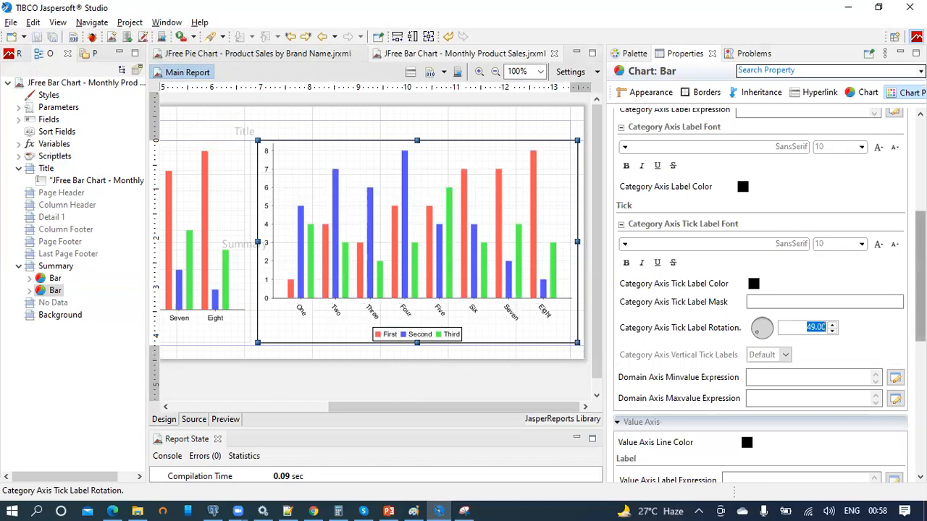
Set Show Labels to True in the duplicate chart's plot properties and save the report.
scroll(920, 289, down, 2)
scroll(920, 326, down, 6)
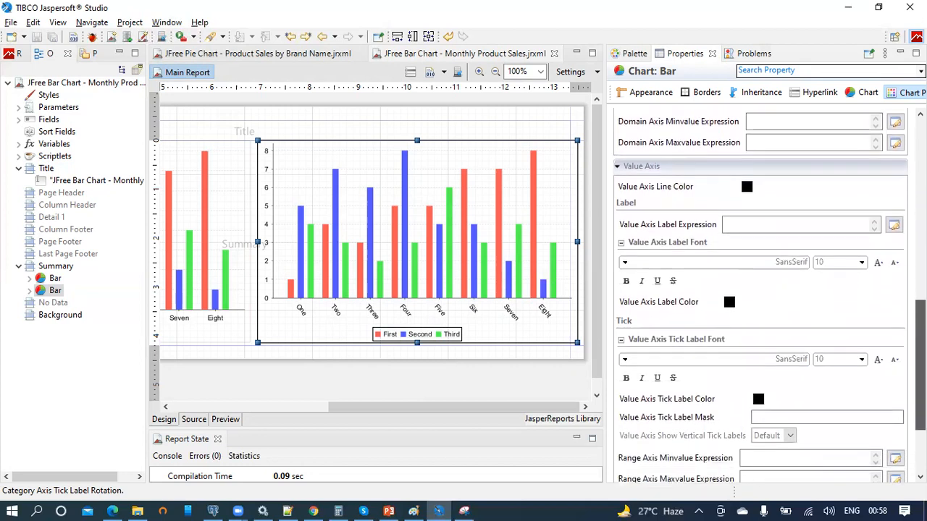
scroll(920, 326, down, 5)
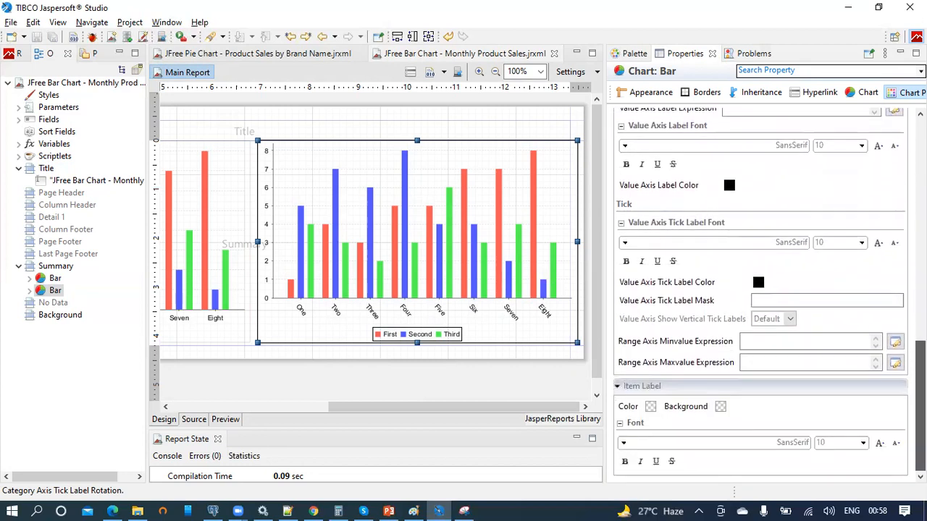
scroll(760, 290, up, 10)
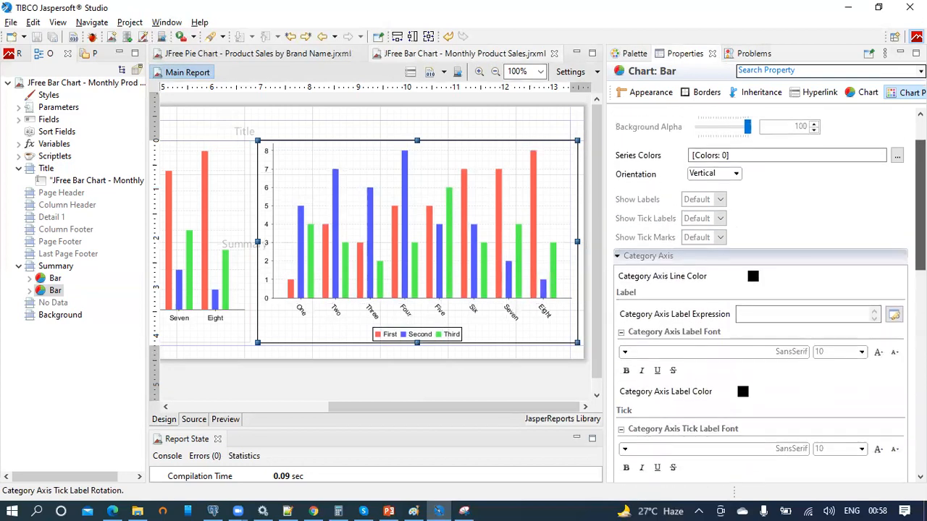
scroll(761, 290, up, 2)
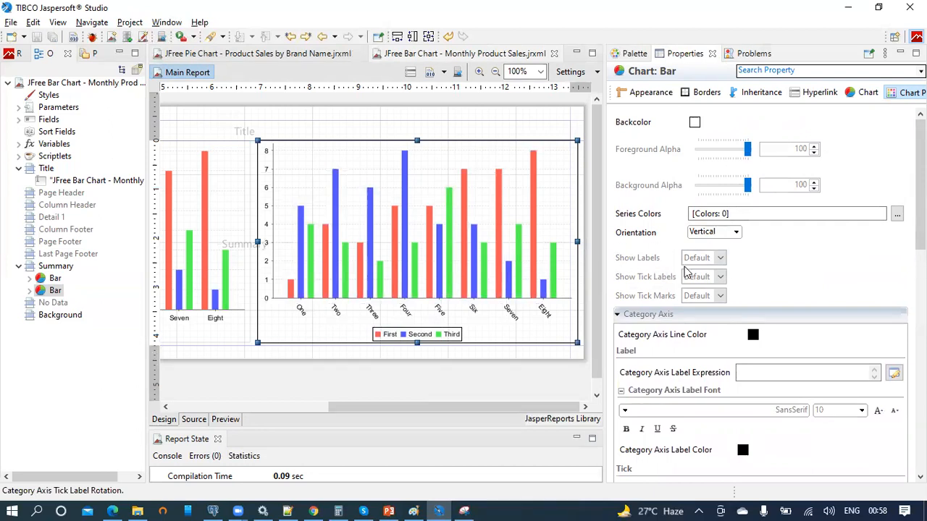
click(721, 259)
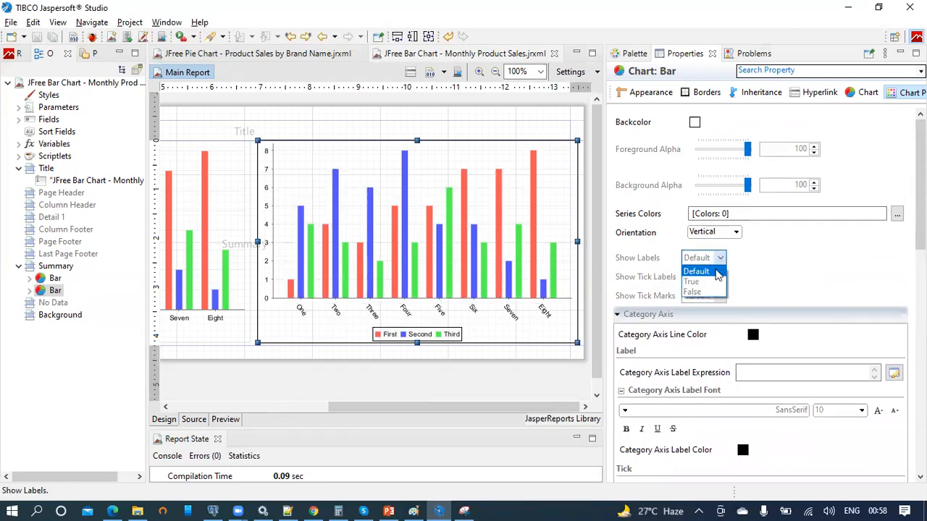
click(710, 281)
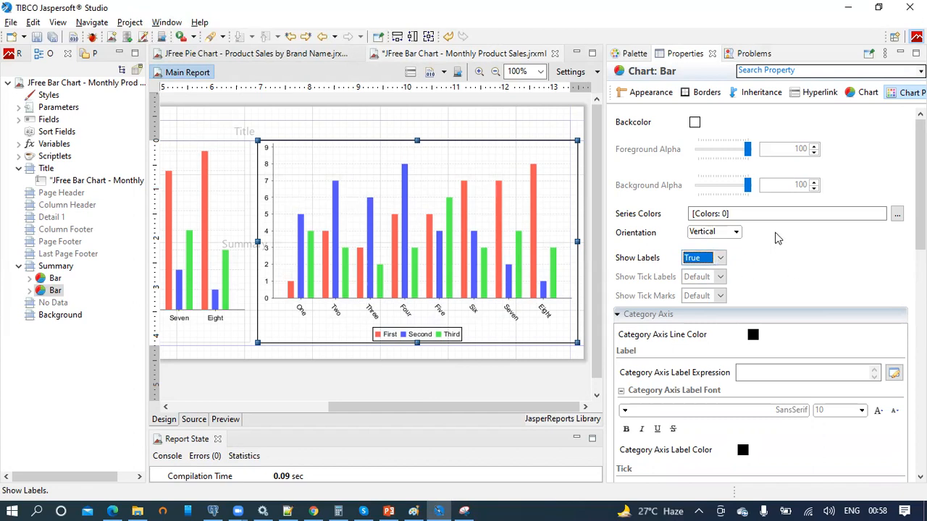
click(36, 37)
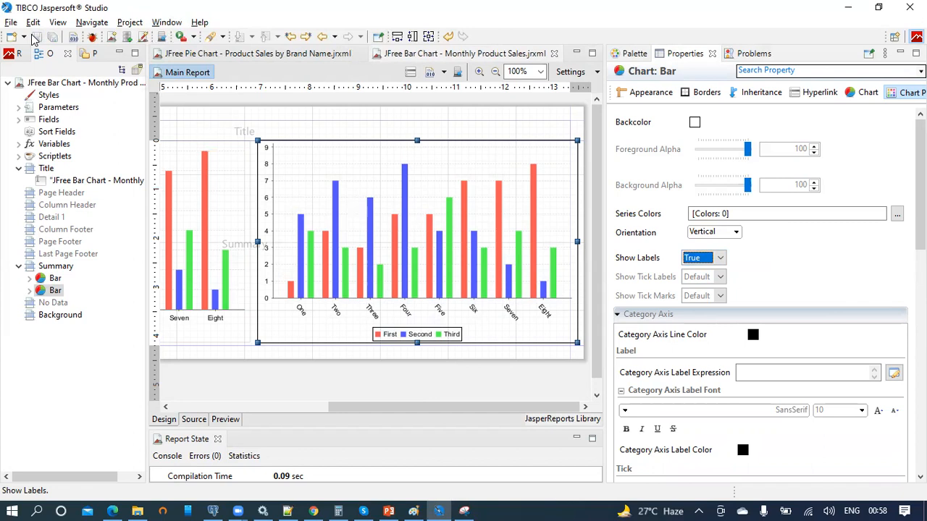
Preview the report to compare the second chart's value labels and rotated month names with the original, and return to the design.
click(226, 420)
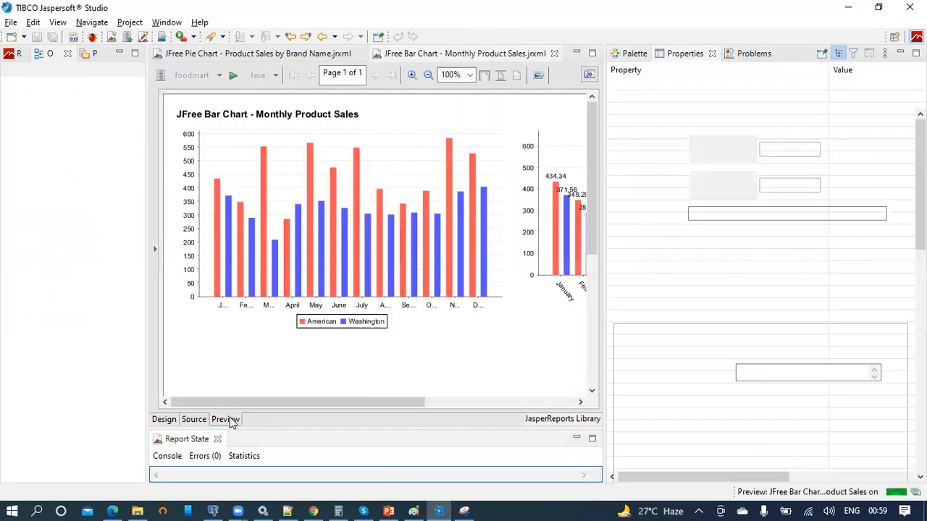
drag(234, 403, 437, 395)
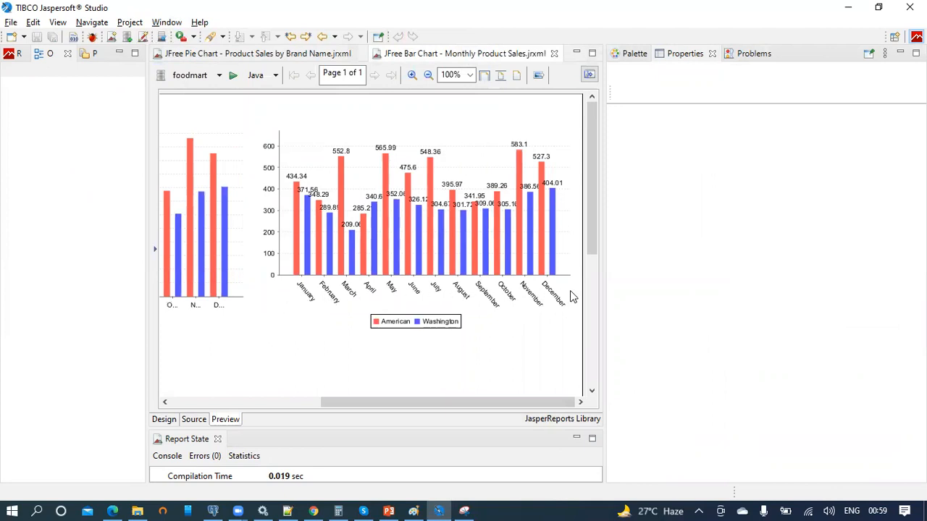
drag(455, 401, 507, 404)
click(164, 420)
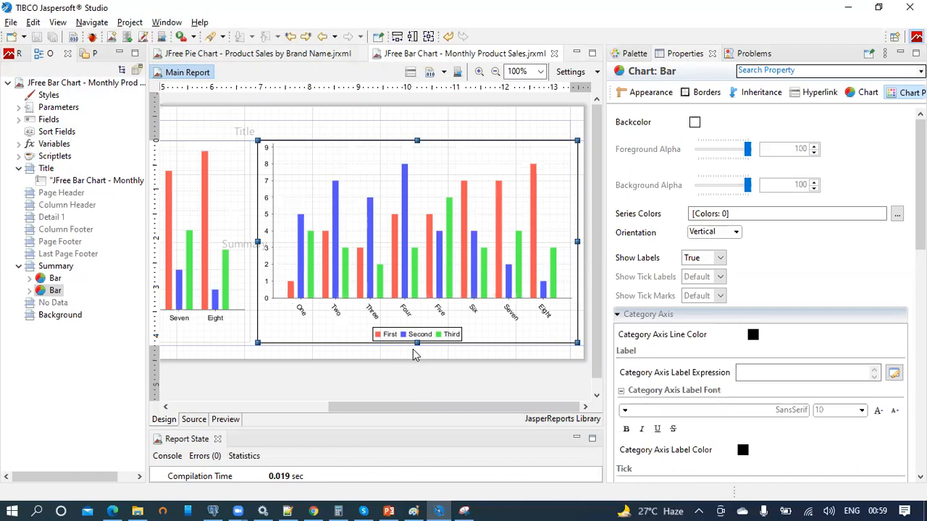
Switch to PowerPoint and present the "Advanced concepts on Basic charts" slide as a slide show.
click(388, 511)
click(59, 438)
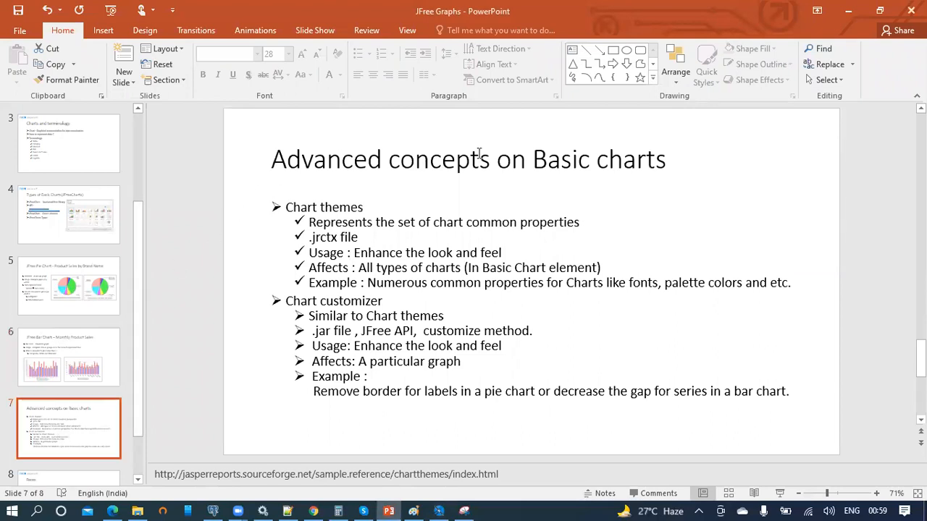
click(780, 493)
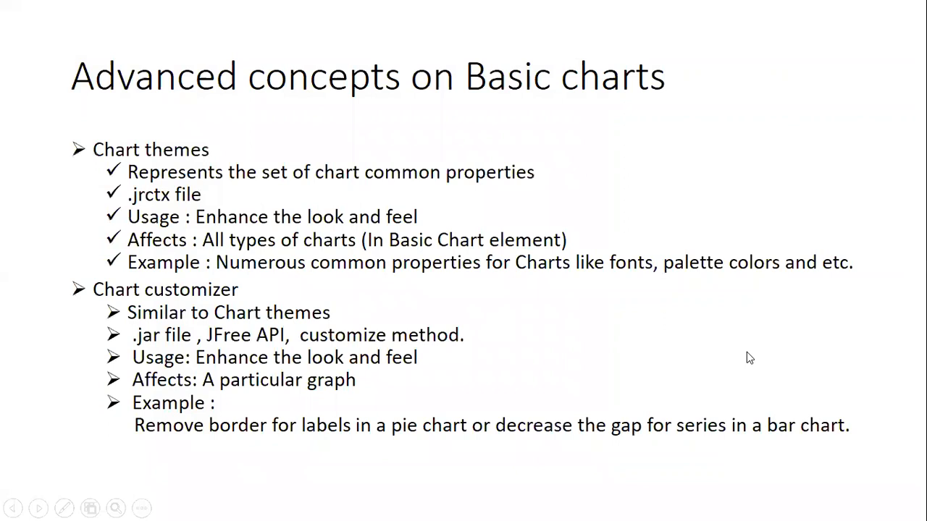